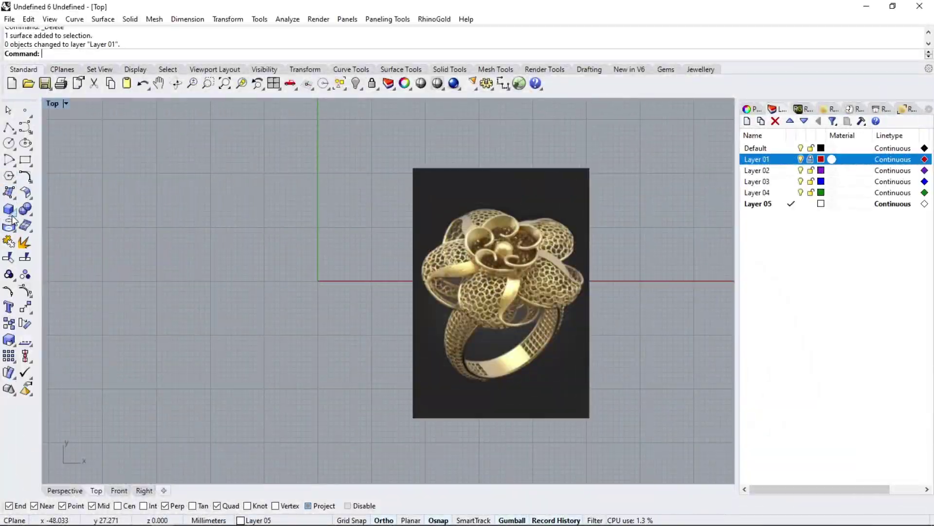
- Place a 4 mm diameter sphere at the flower's centre
click(13, 218)
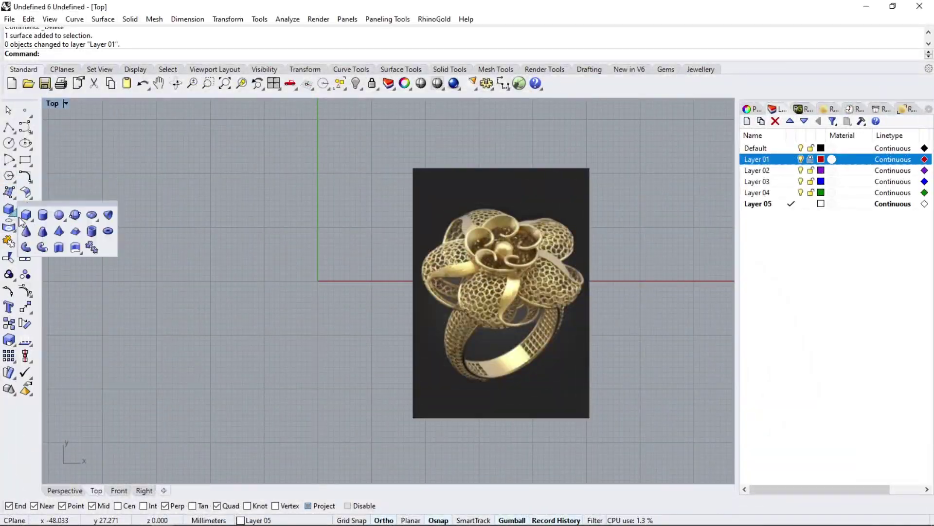
click(60, 214)
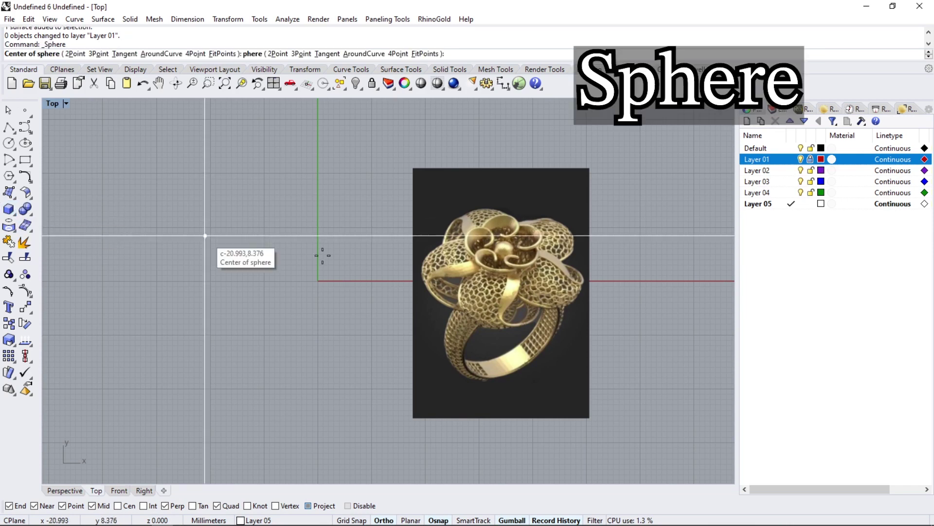
scroll(487, 244, up, 5)
click(486, 228)
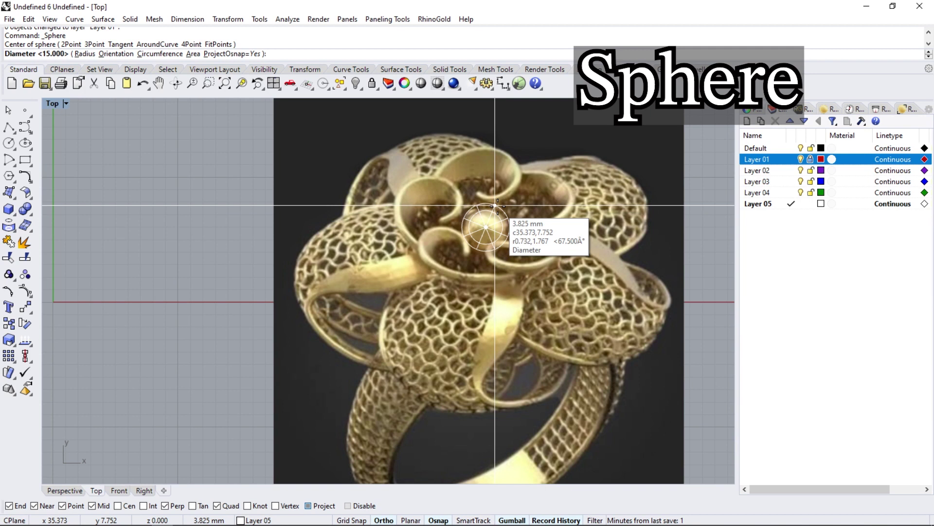
text(4)
key(Return)
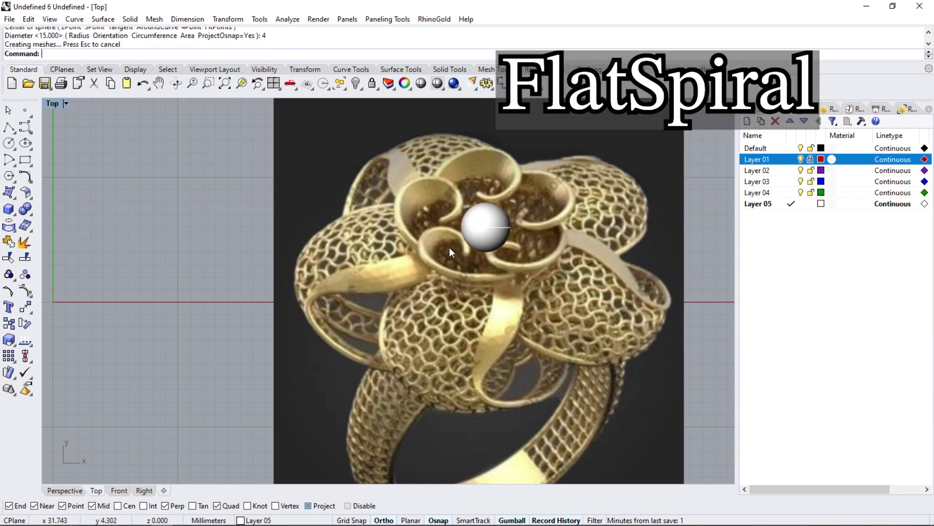
right_drag(451, 251, 452, 293)
- Draw a one-turn flat spiral below the sphere and move it up and left
click(25, 127)
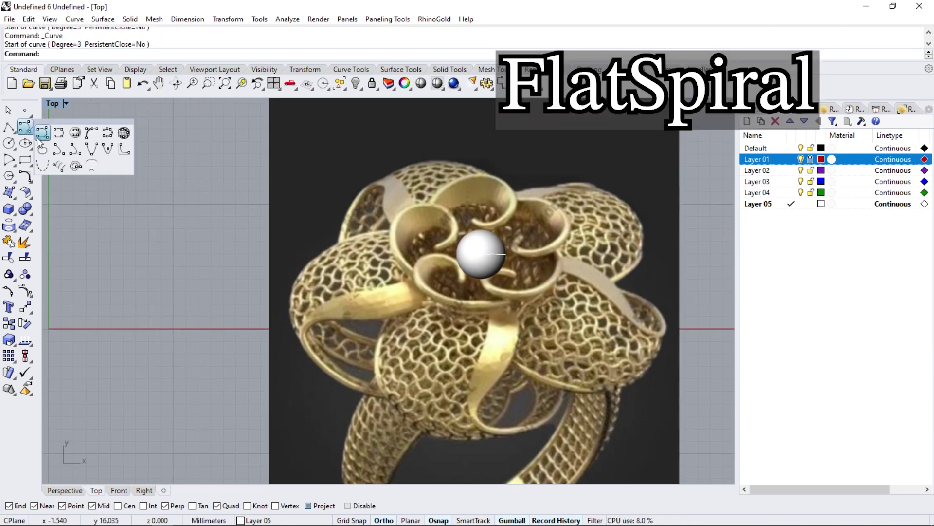
right_click(74, 167)
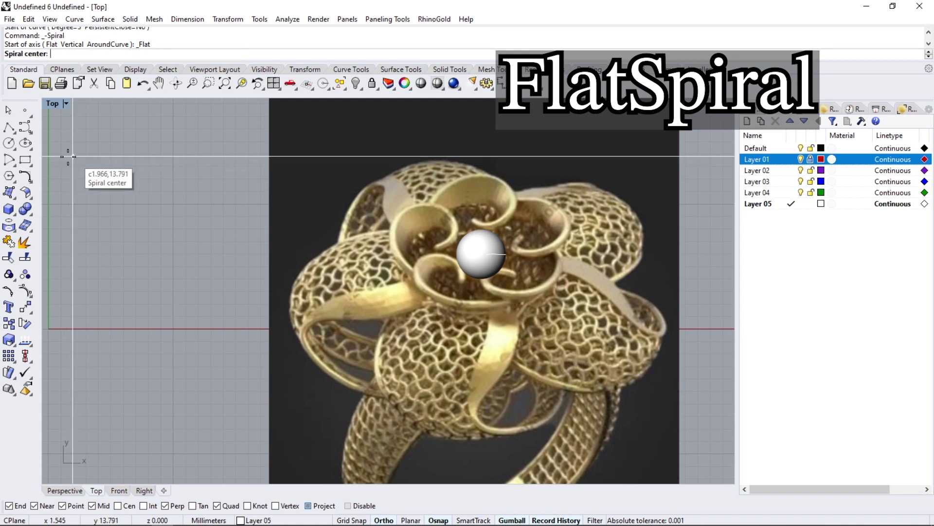
click(457, 284)
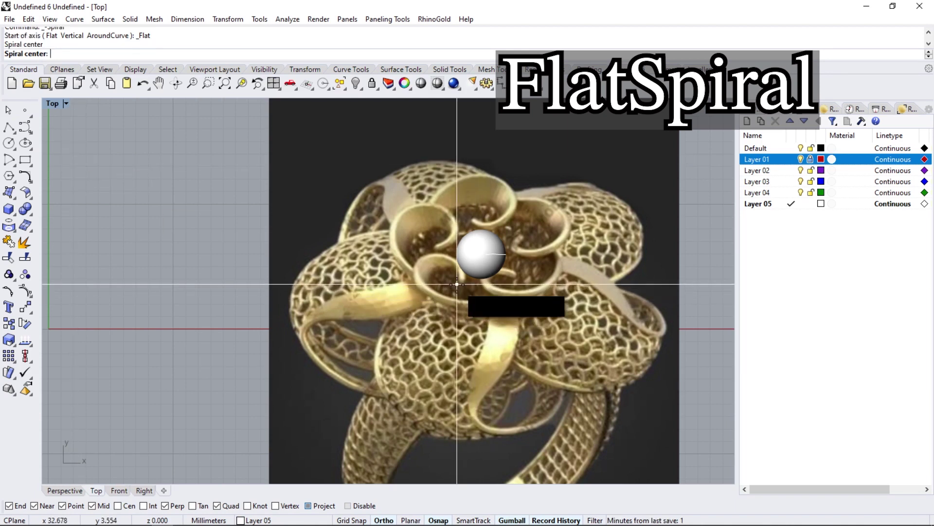
click(387, 284)
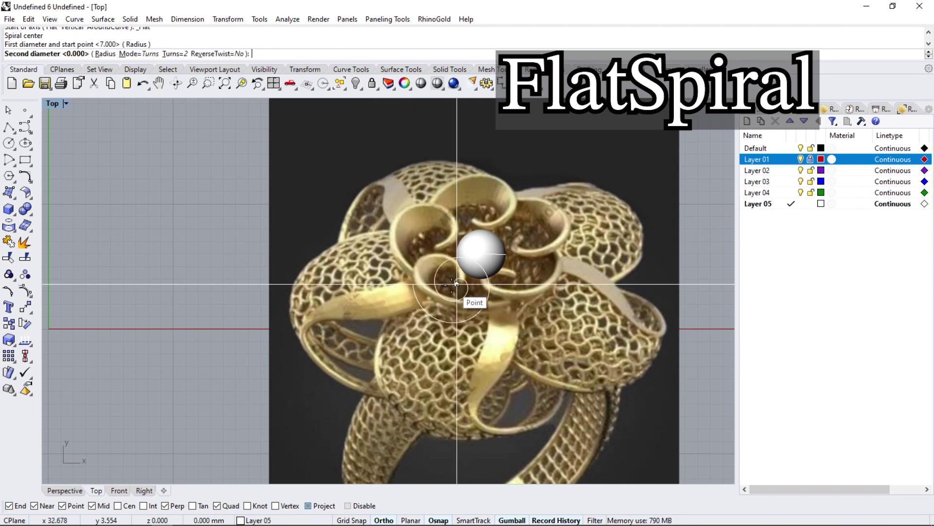
click(172, 55)
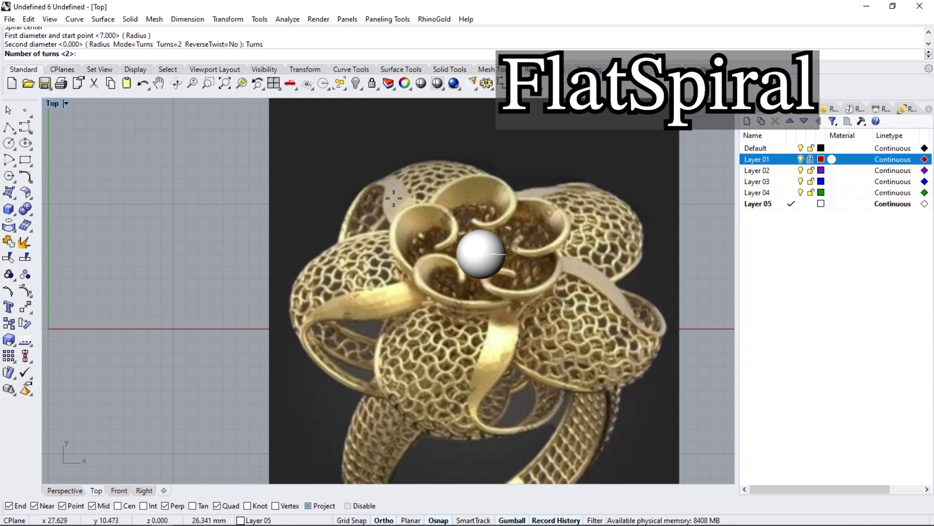
text(1)
key(Return)
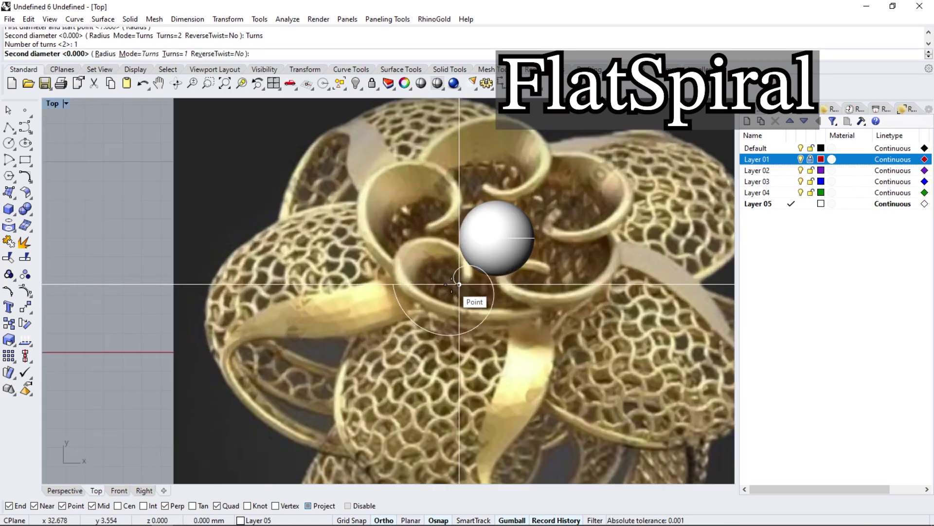
click(457, 284)
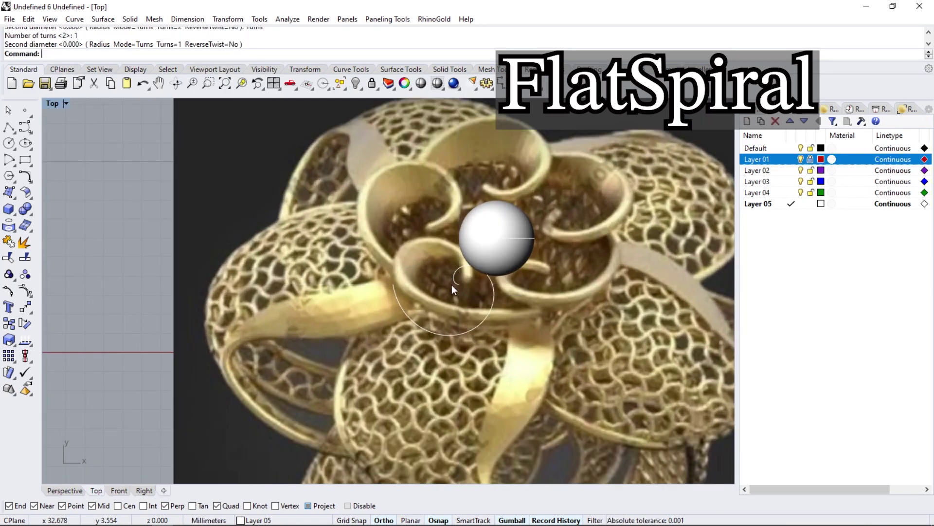
drag(472, 273, 437, 253)
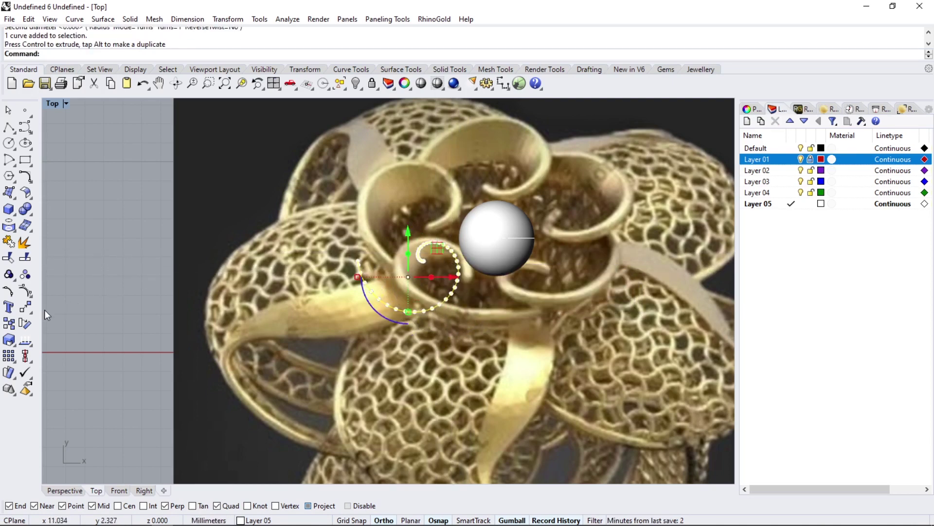
- Mirror the spiral with Copy=No
click(31, 311)
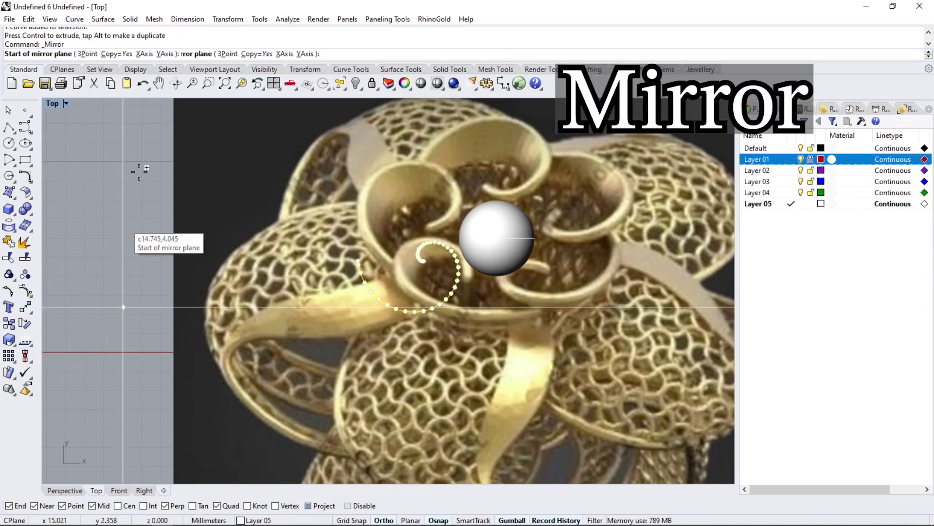
click(125, 53)
click(427, 193)
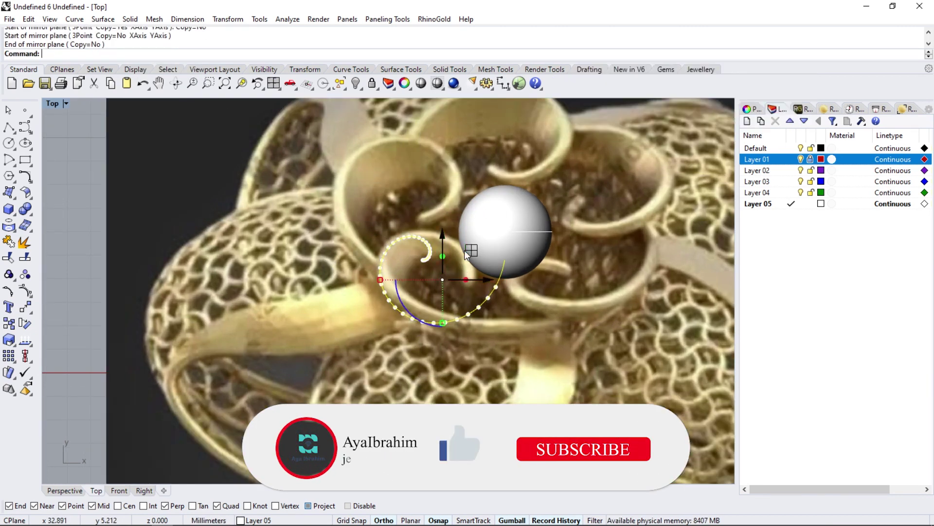
drag(471, 252, 473, 251)
- Rotate, enlarge and reposition the spiral so it follows the petal curl around the sphere
mouse_move(425, 323)
mouse_down()
mouse_move(409, 319)
mouse_move(438, 229)
mouse_up()
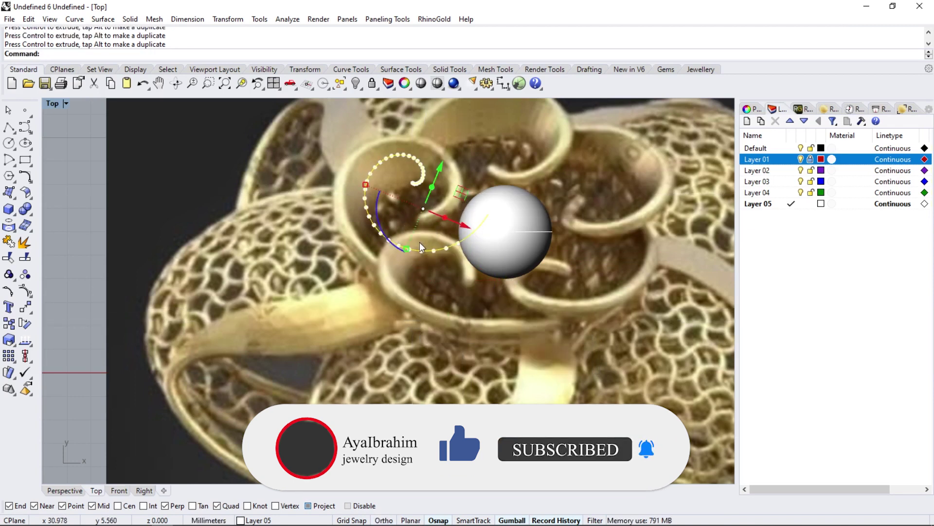
drag(365, 184, 344, 187)
drag(469, 188, 476, 198)
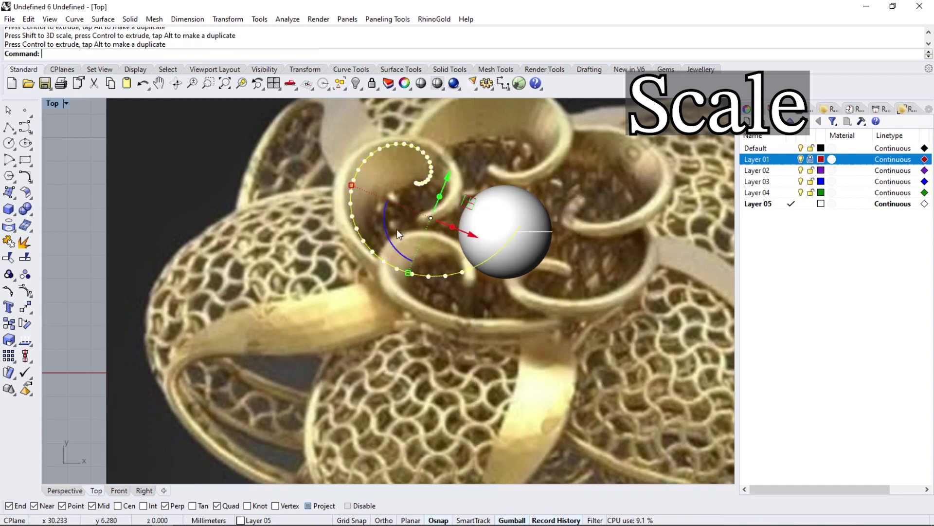
drag(393, 249, 397, 246)
drag(456, 216, 458, 227)
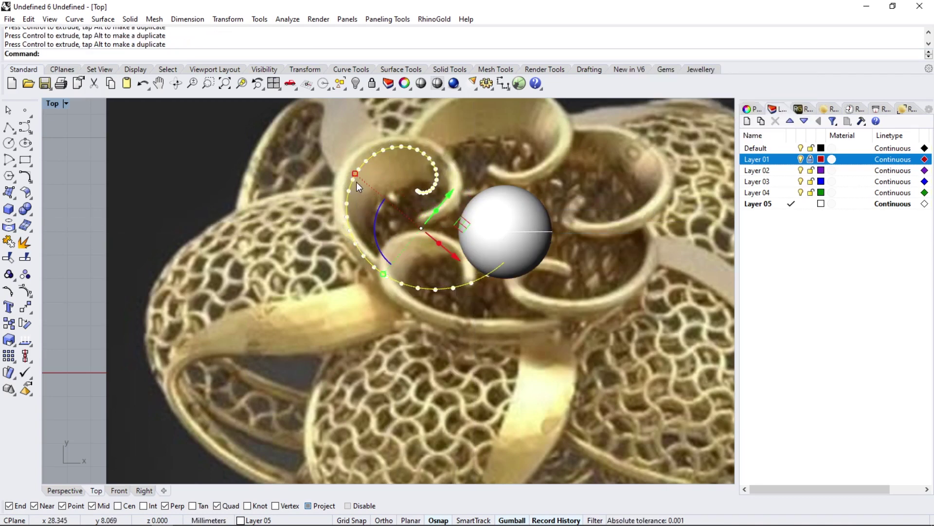
drag(356, 182, 352, 173)
drag(465, 221, 469, 235)
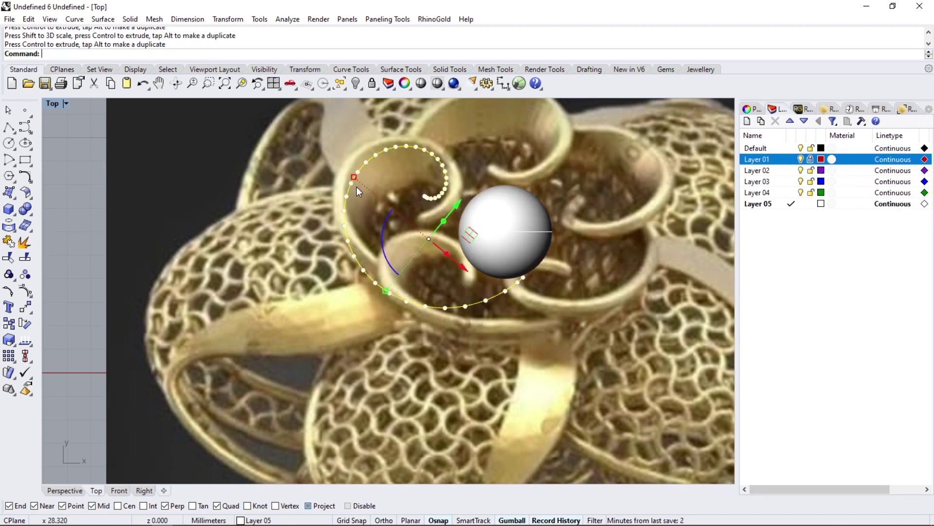
drag(356, 187, 351, 176)
drag(469, 236, 462, 235)
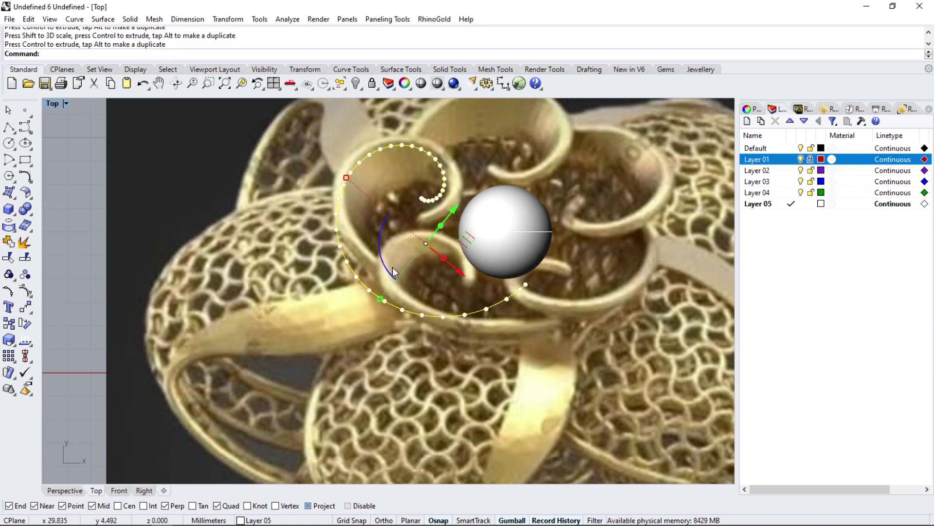
key(Escape)
click(349, 274)
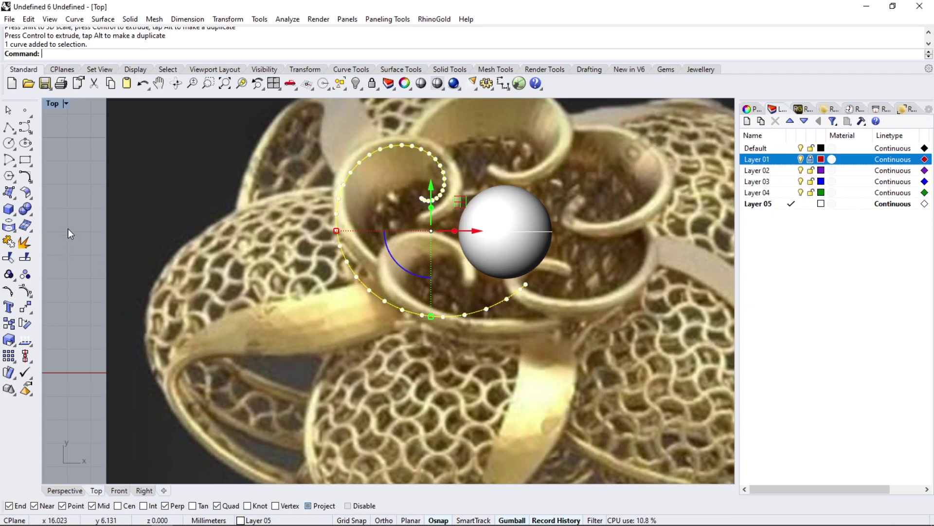
- Split the spiral at a point on its lower tail and delete the lower piece
click(28, 258)
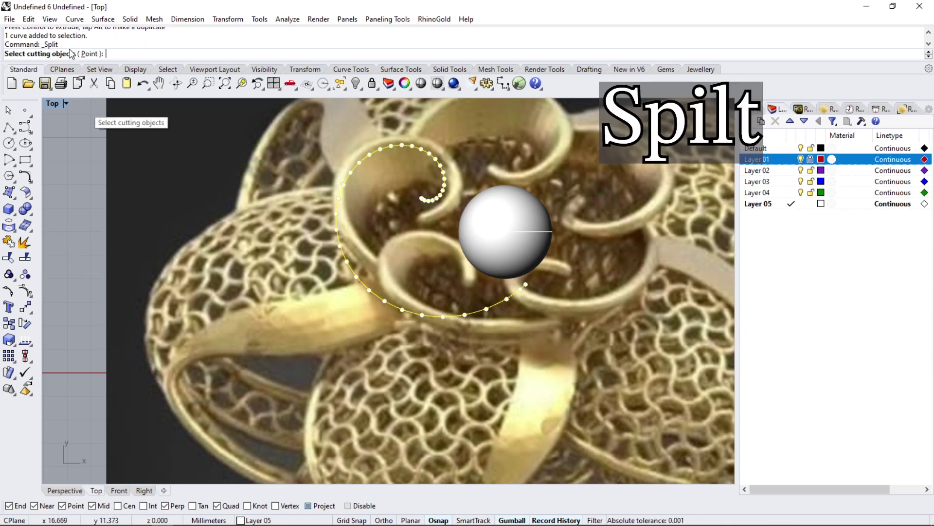
click(90, 54)
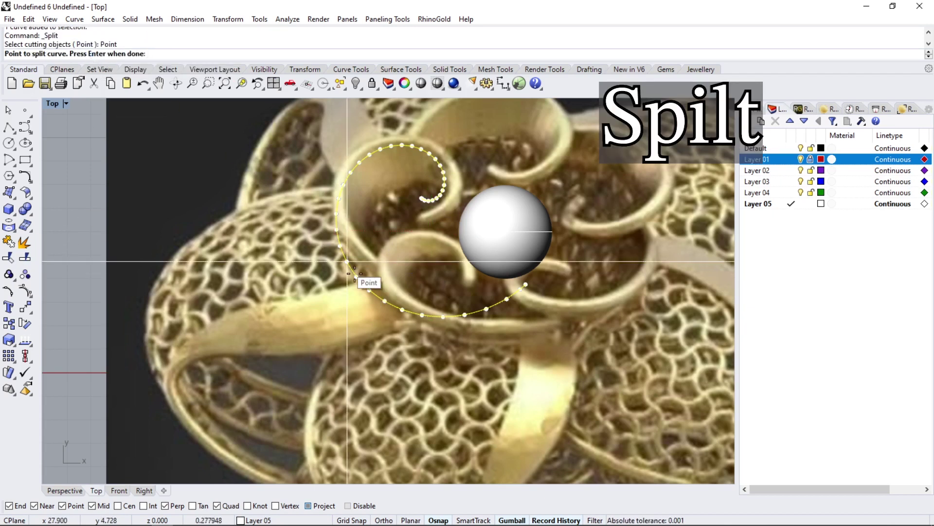
click(395, 312)
key(Return)
key(Delete)
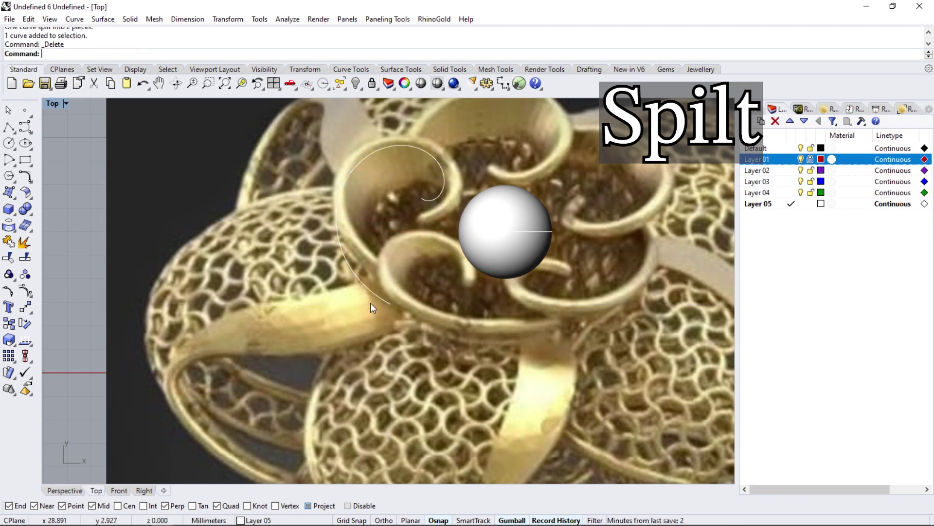
click(372, 298)
scroll(416, 199, up, 2)
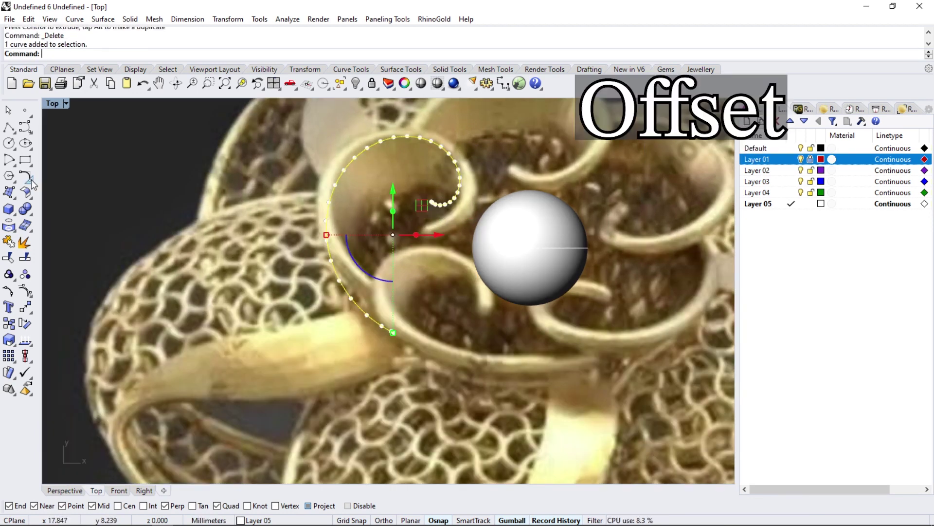
- Offset the spiral inward and move the curves closer to the sphere
click(29, 180)
click(188, 183)
text(1.5)
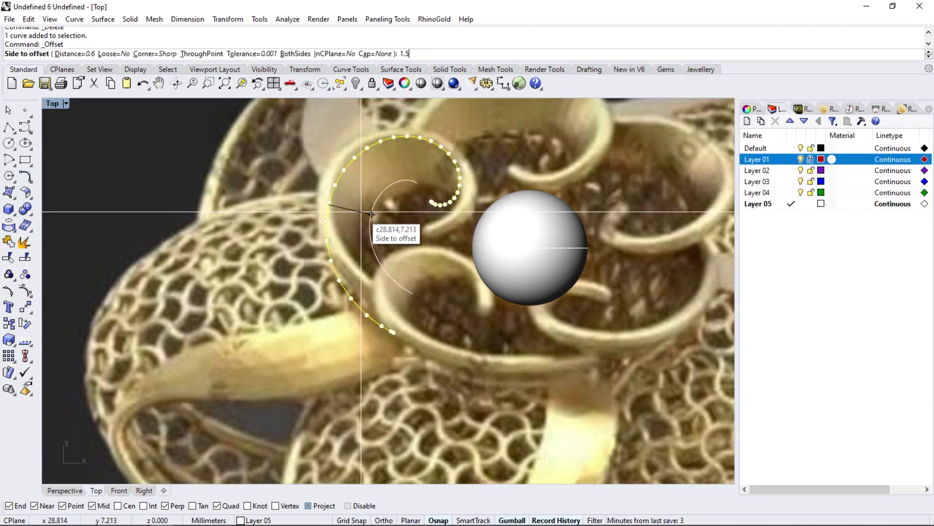
click(371, 214)
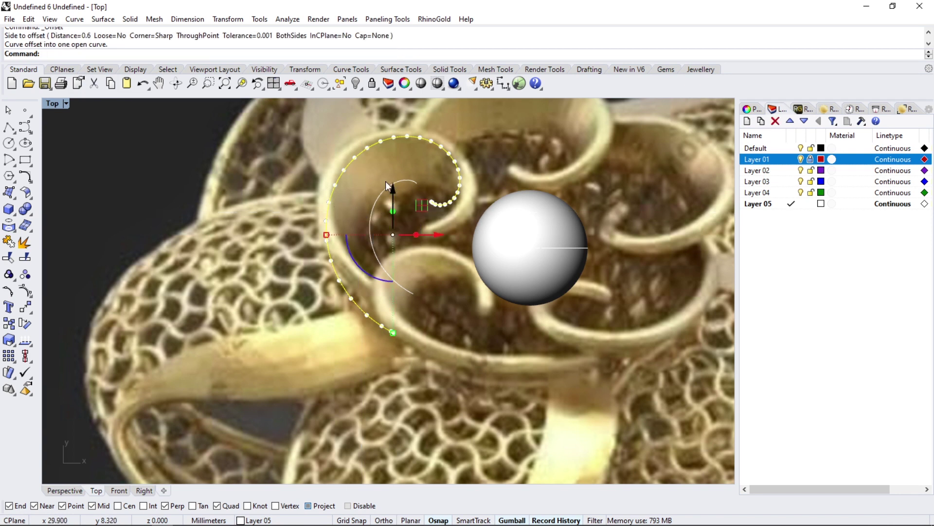
shift+click(380, 198)
drag(414, 200, 423, 221)
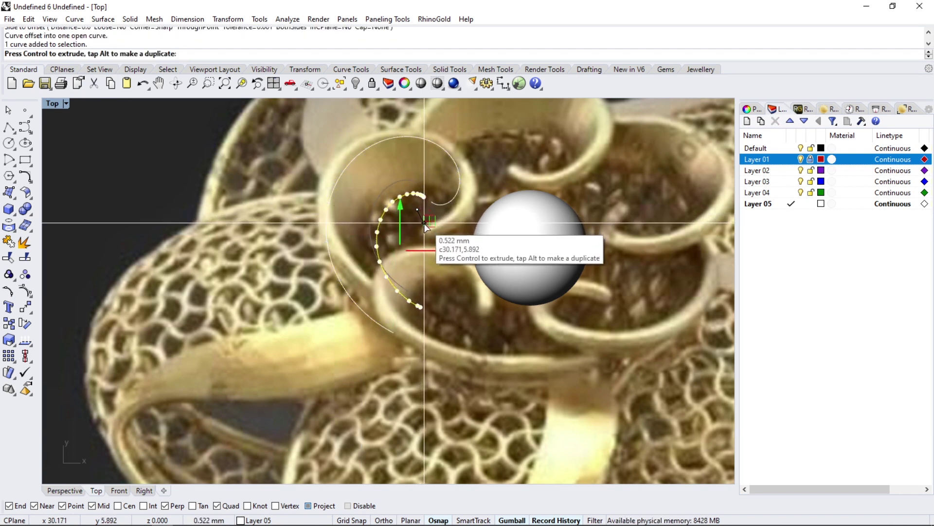
drag(424, 221, 426, 224)
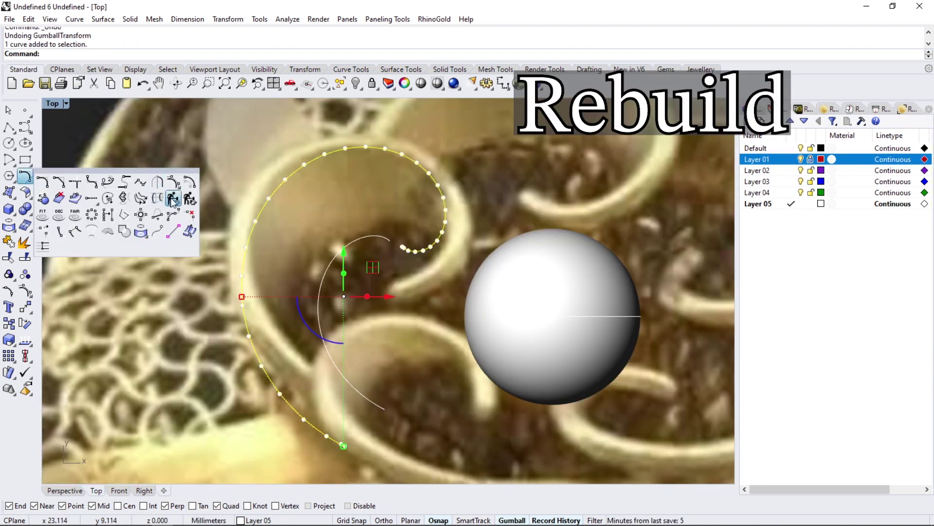
- Rebuild the inner spiral with fewer points and drag its control points to reshape it
click(173, 199)
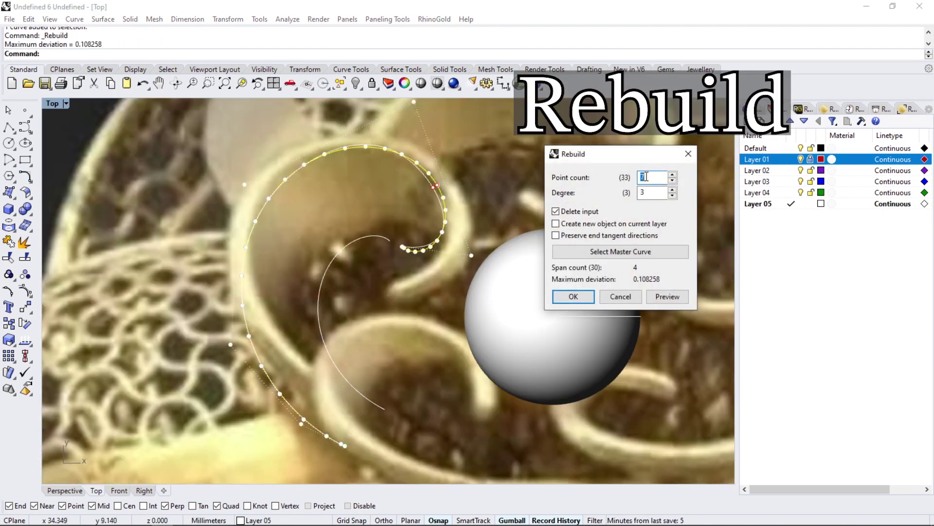
key(Return)
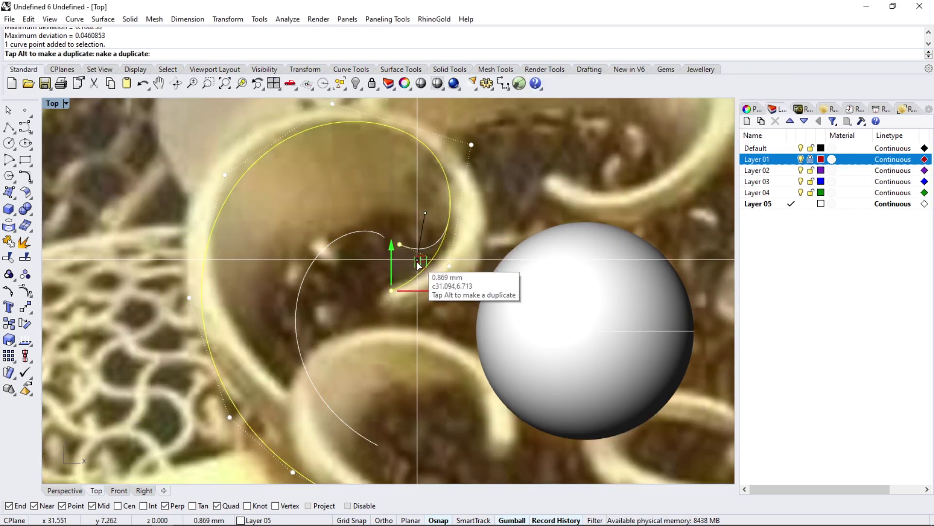
drag(422, 249, 419, 262)
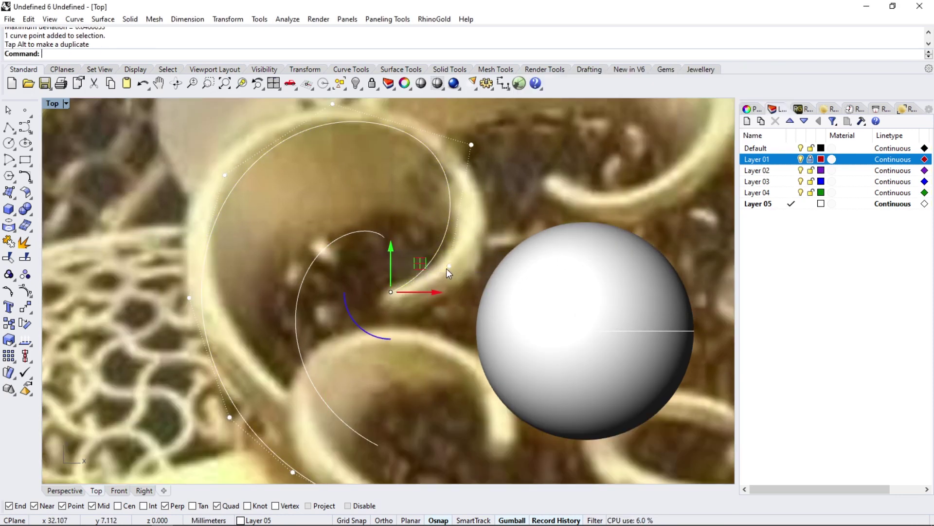
click(448, 266)
drag(485, 245, 508, 248)
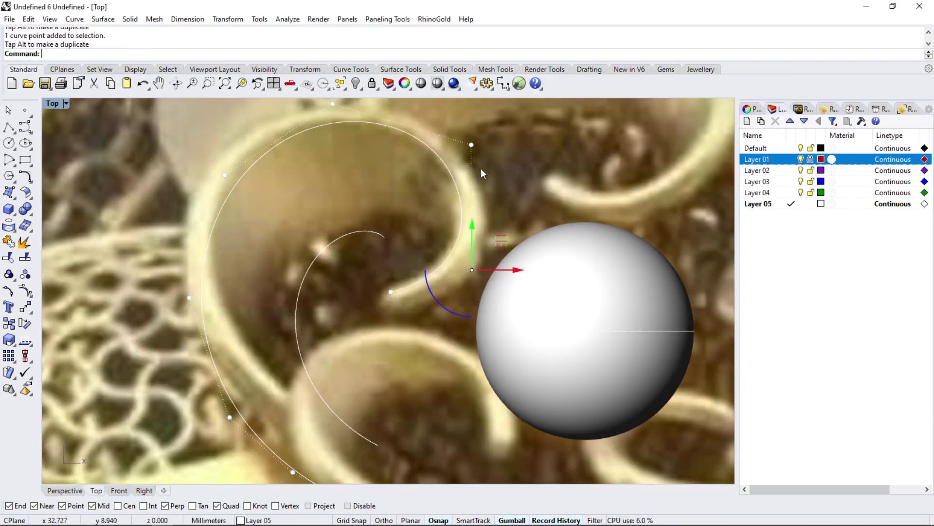
click(471, 146)
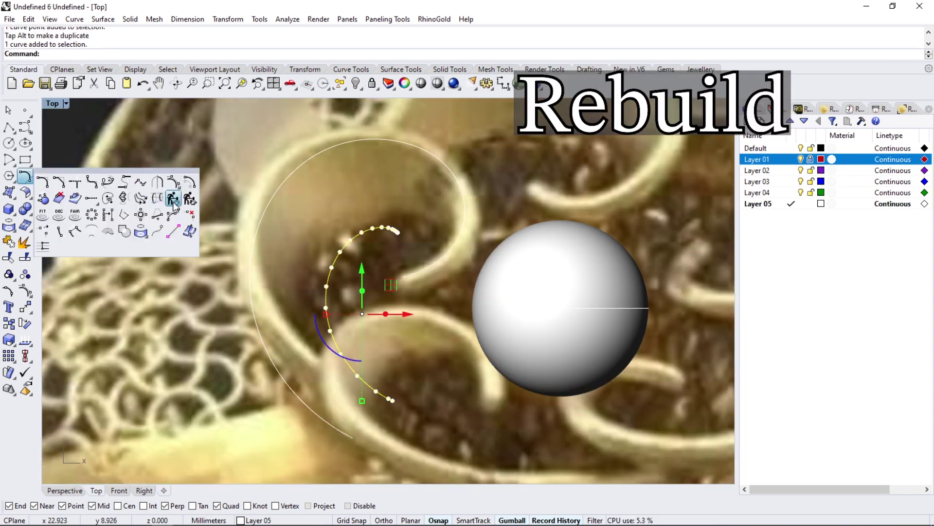
- Rebuild the inner spiral again and move its end control point onto the snapped end point
click(174, 204)
key(Return)
scroll(396, 237, up, 2)
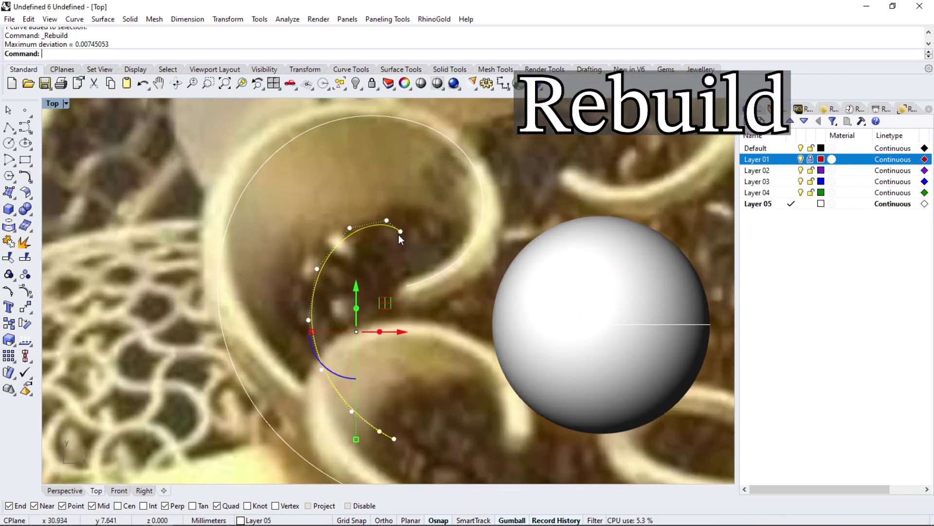
click(399, 232)
click(24, 307)
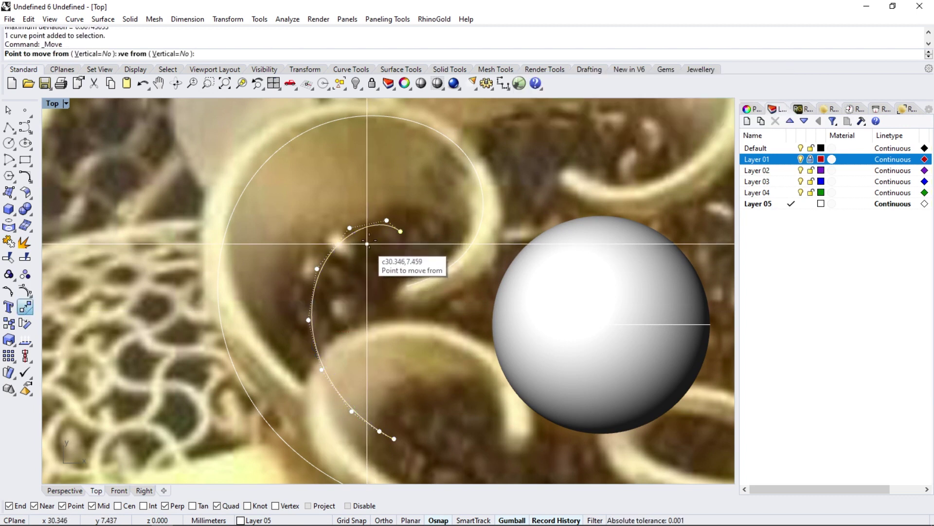
click(401, 232)
click(406, 286)
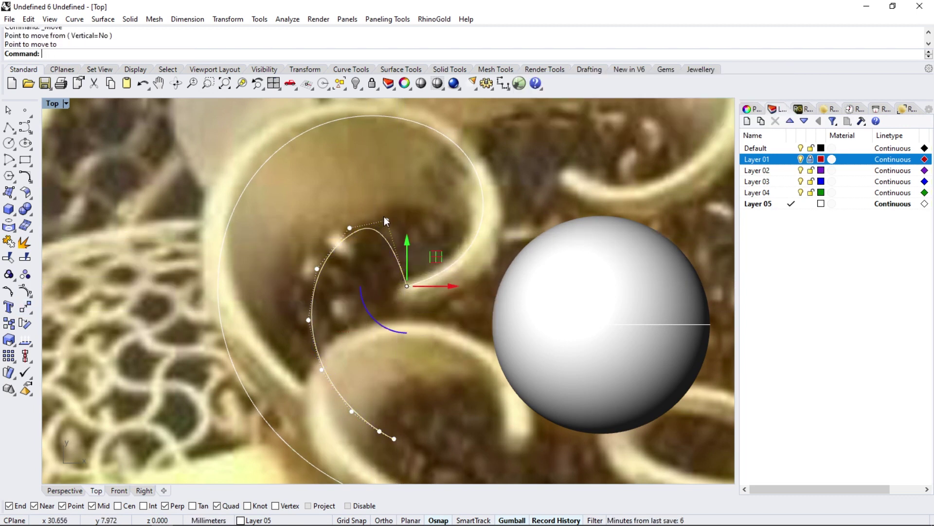
drag(407, 210, 444, 221)
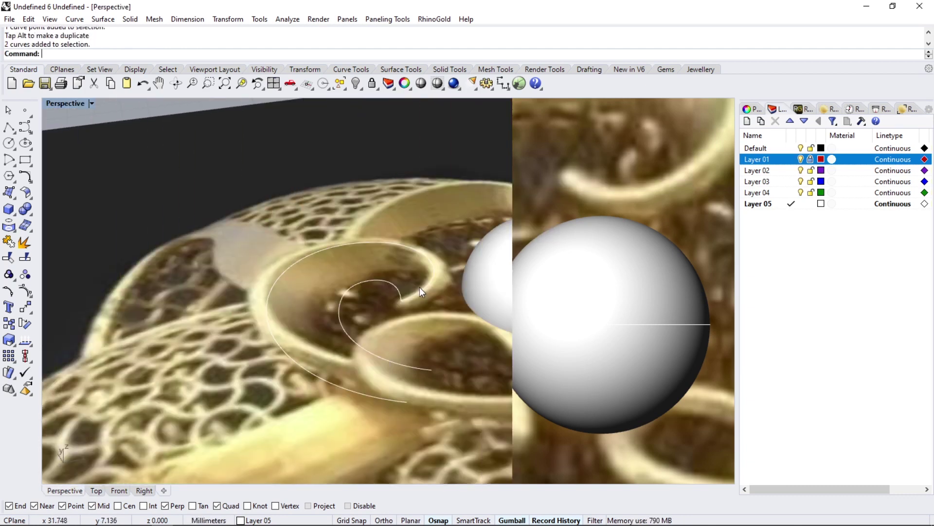
click(415, 255)
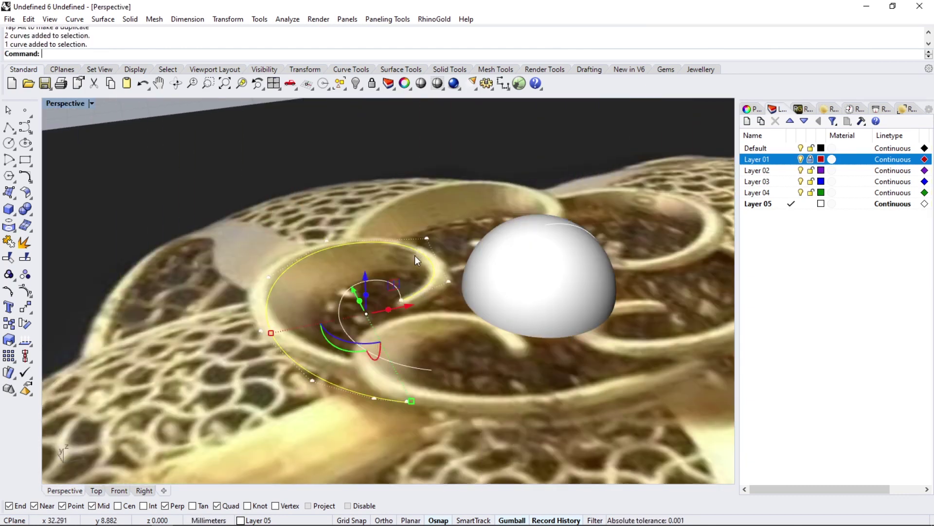
- Lift the outer spiral above the inner one by an exact gumball Z value
click(366, 273)
key(Return)
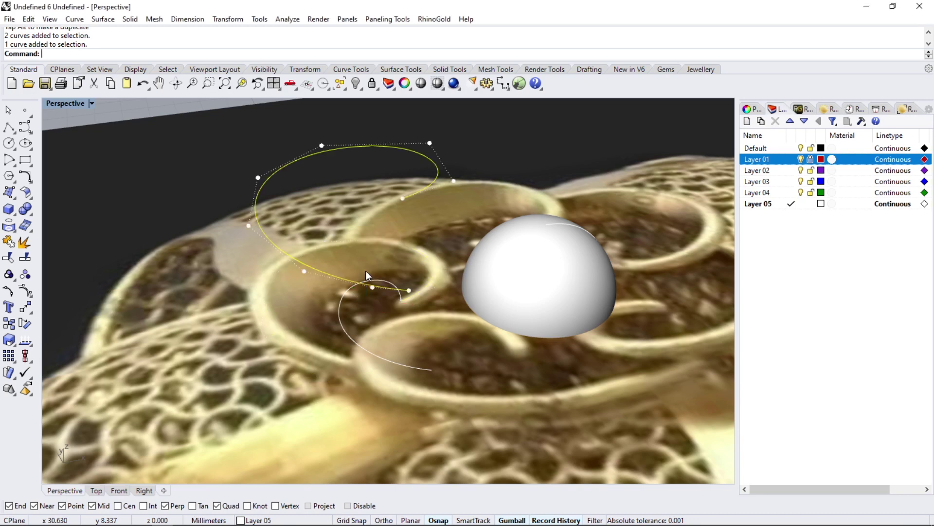
mouse_move(366, 270)
right_down()
mouse_move(411, 308)
mouse_move(364, 306)
right_up()
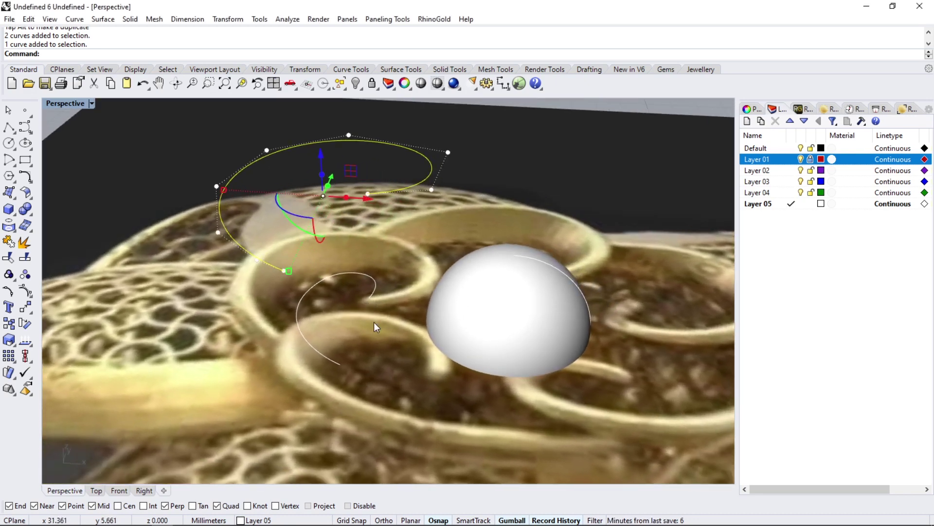
key(Escape)
right_drag(378, 241, 367, 200)
click(367, 193)
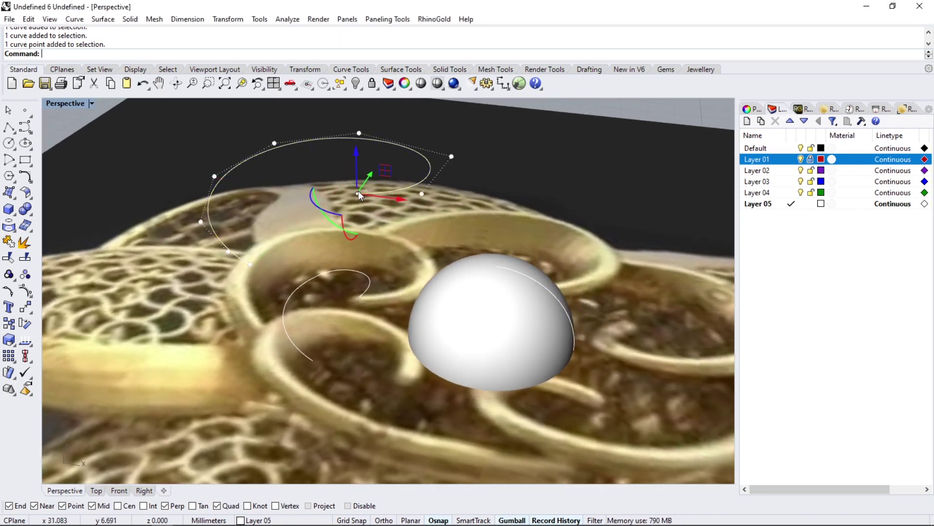
- Lower the outer curve's control points so its end slopes down toward the inner curve
drag(355, 158, 354, 203)
right_drag(354, 203, 396, 168)
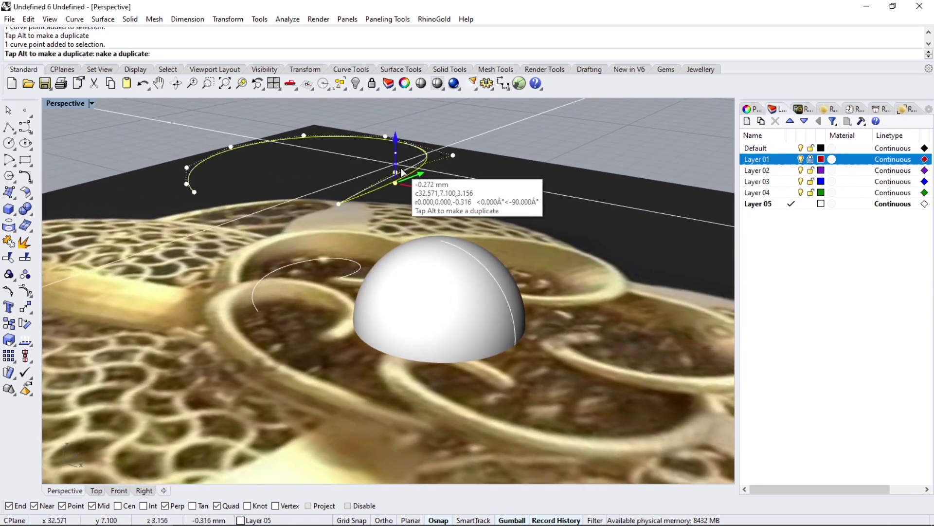
drag(398, 153, 397, 141)
mouse_move(398, 142)
right_down()
mouse_move(403, 163)
mouse_move(363, 156)
mouse_move(434, 163)
right_up()
click(337, 217)
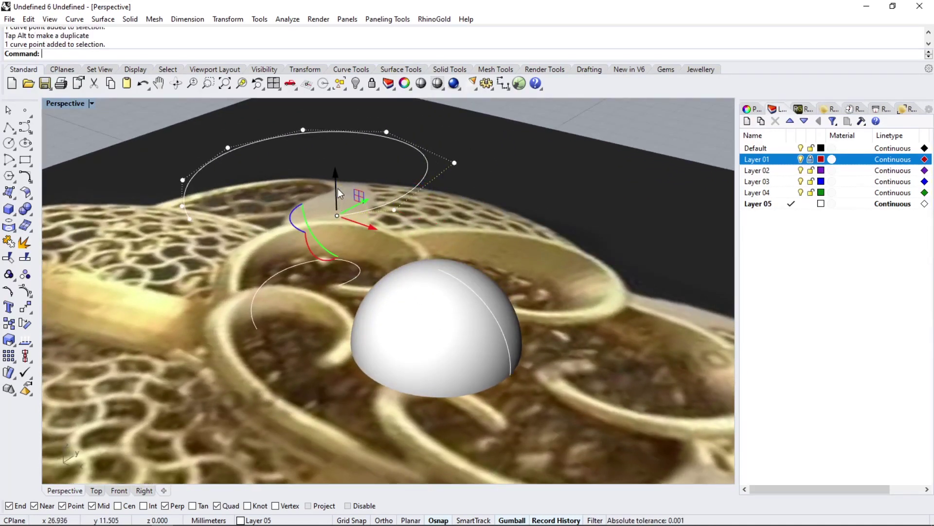
drag(337, 217, 339, 239)
click(398, 209)
drag(395, 184, 397, 193)
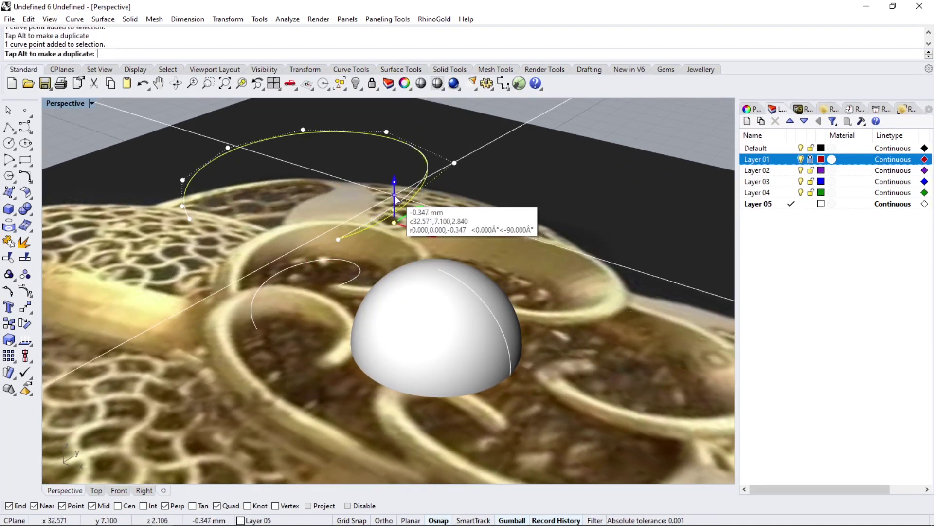
drag(454, 140, 457, 156)
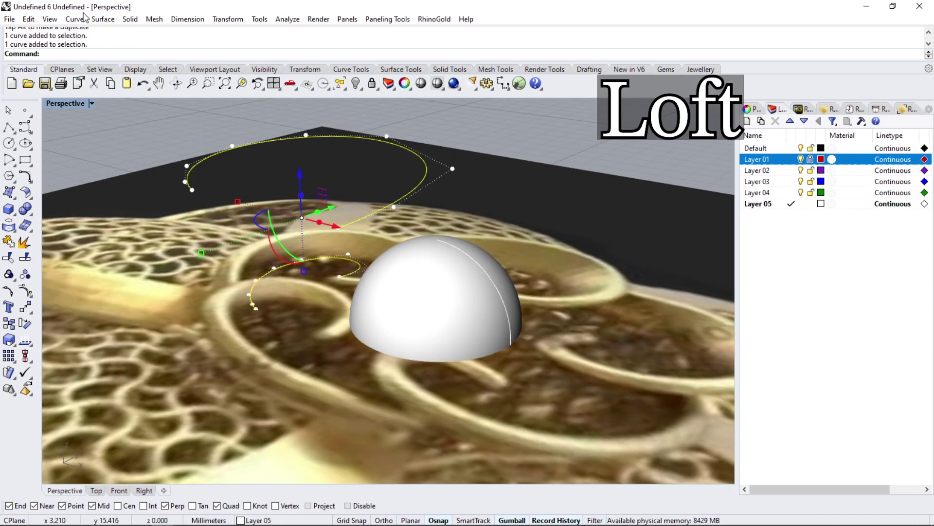
- Loft a surface between the outer and inner spiral curves with default options
click(102, 19)
click(117, 48)
key(Return)
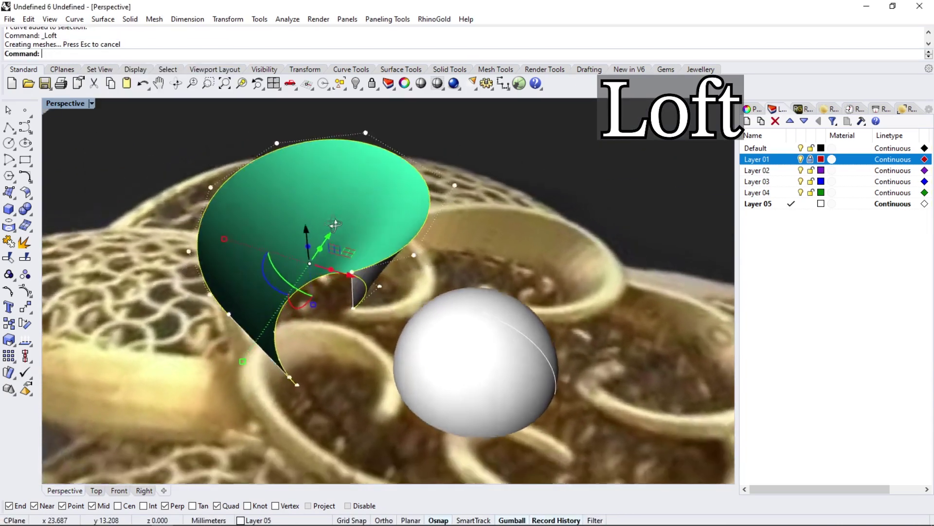
right_drag(335, 224, 270, 236)
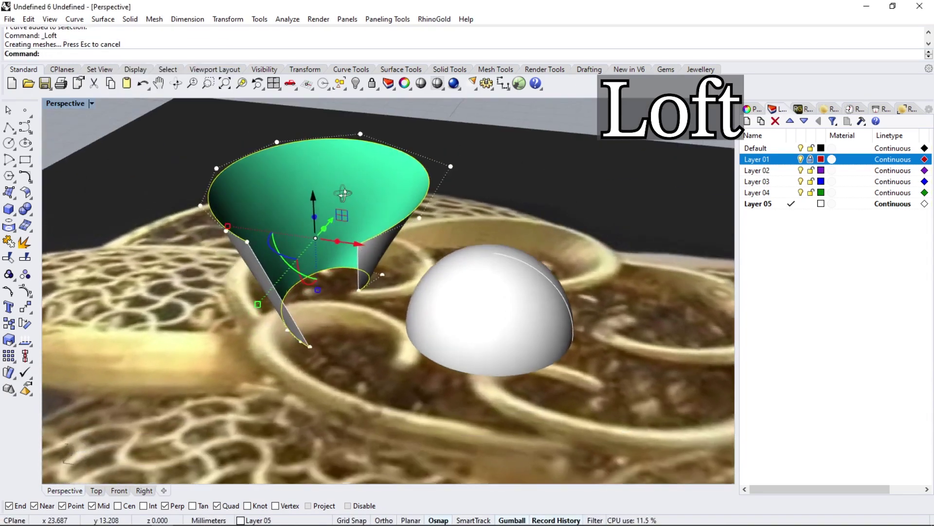
- Drag curve points vertically to curl the lofted petal into a cup shape
click(254, 238)
drag(256, 218, 261, 233)
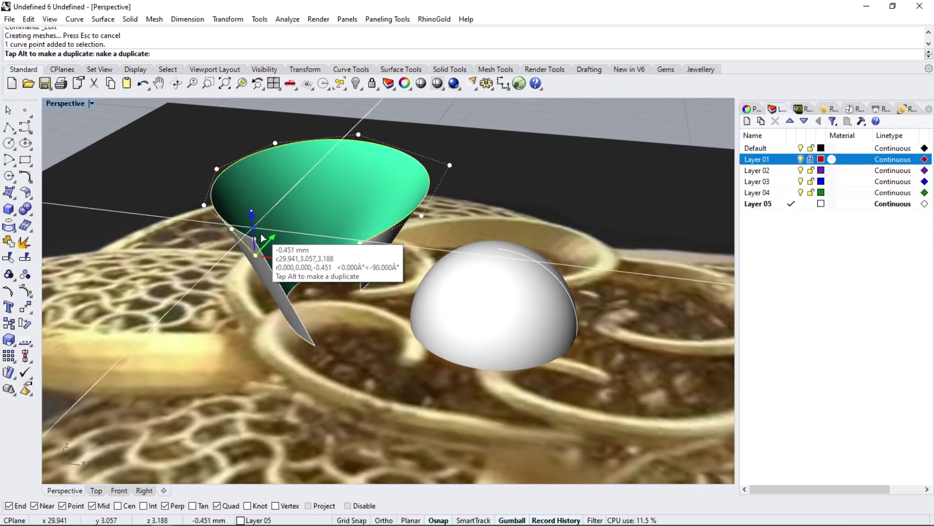
right_drag(261, 233, 407, 218)
drag(407, 214, 407, 218)
mouse_move(407, 217)
right_down()
mouse_move(407, 197)
mouse_move(479, 178)
right_up()
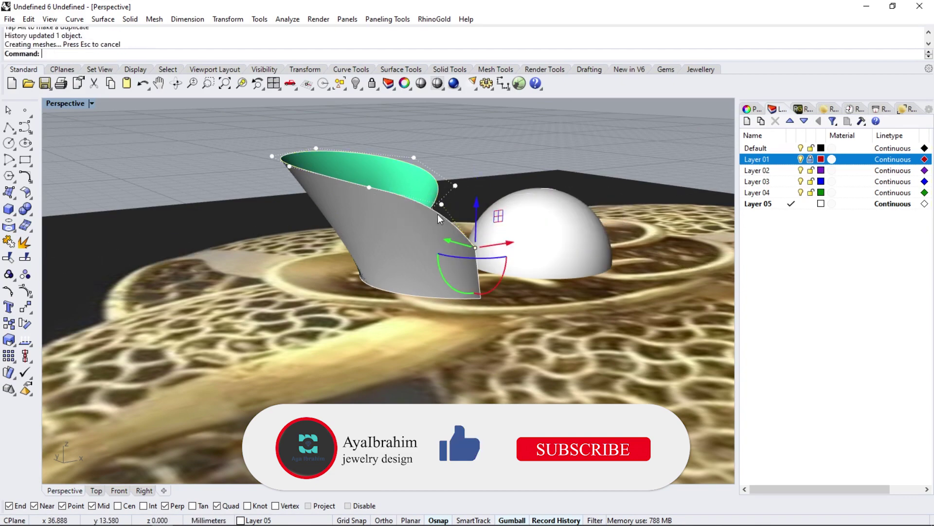
drag(437, 215, 443, 208)
right_drag(443, 208, 403, 195)
drag(403, 195, 403, 185)
right_drag(403, 185, 309, 315)
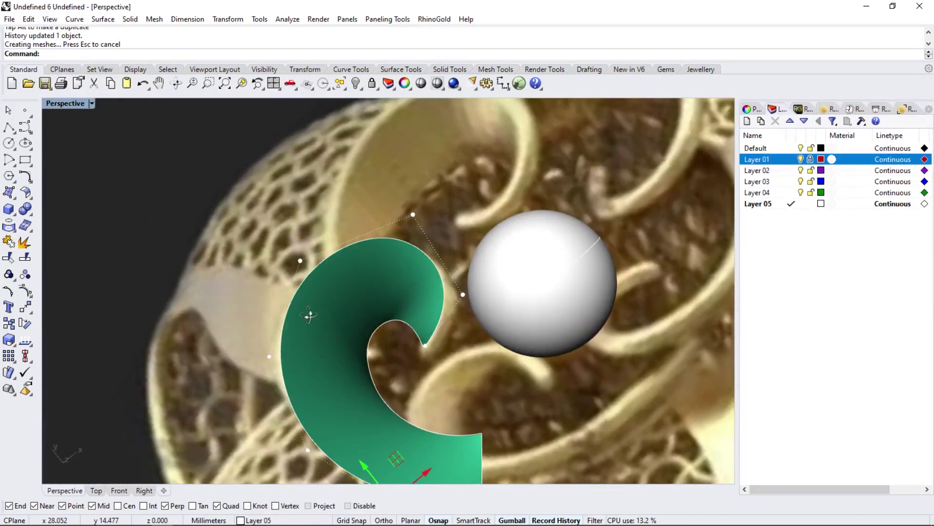
- In Top view, drag the petal's edge curve points to match the reference outline
click(97, 490)
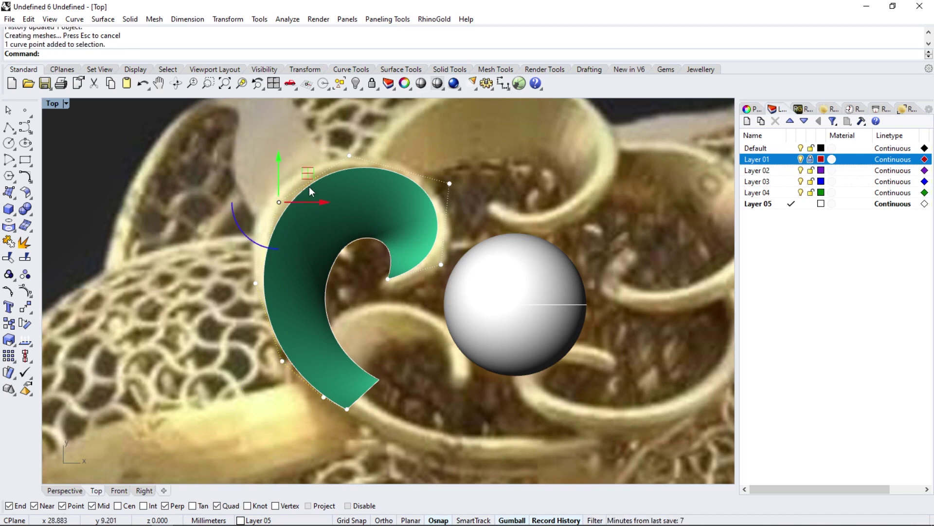
drag(312, 191, 299, 189)
drag(350, 155, 349, 150)
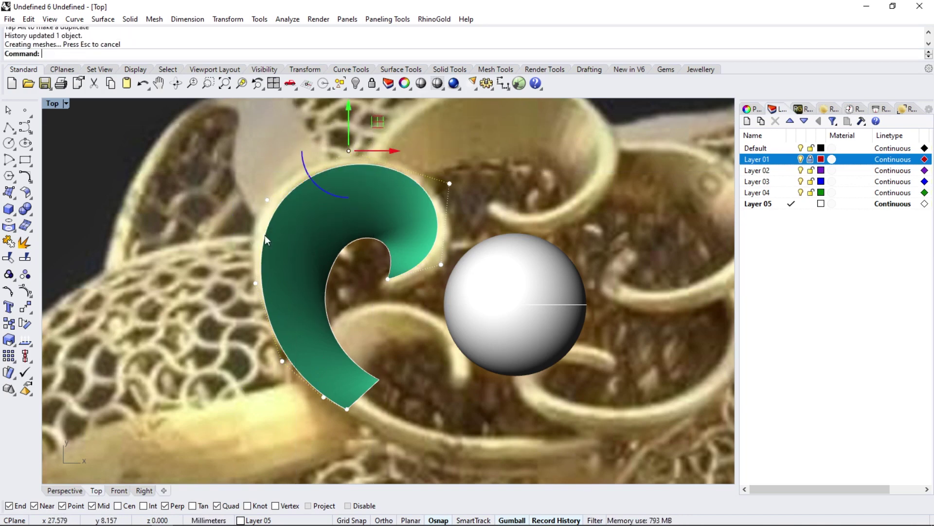
click(367, 379)
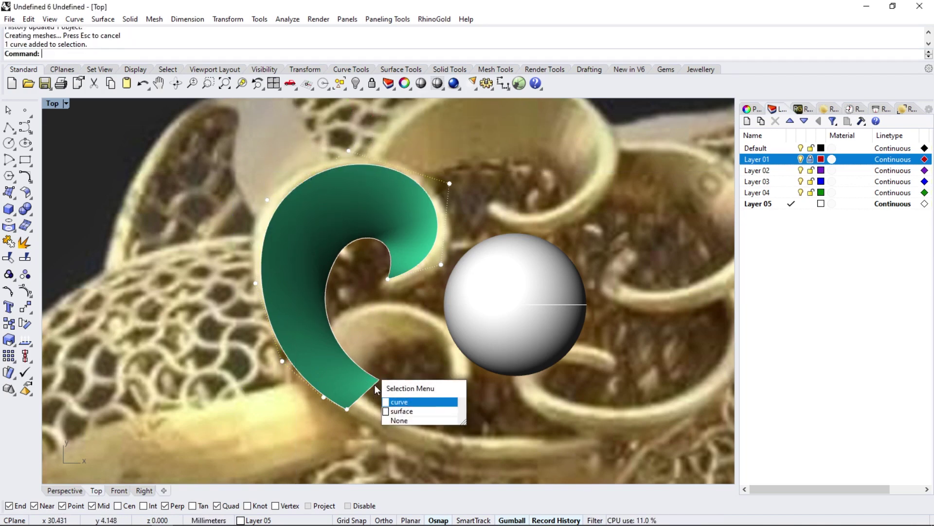
click(404, 398)
scroll(384, 384, up, 3)
drag(397, 382, 371, 358)
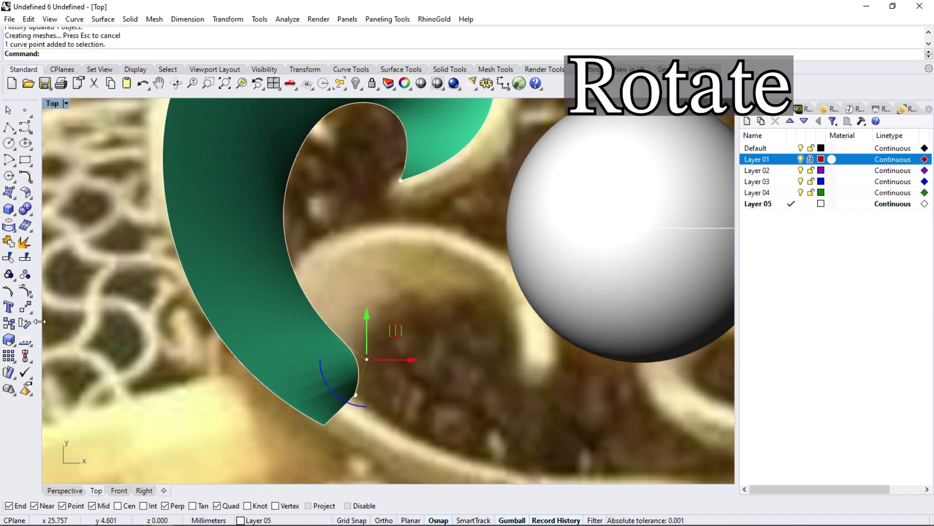
- Rotate the petal tip point about the lower end point to taper the scroll
click(25, 323)
click(355, 395)
click(396, 256)
click(328, 248)
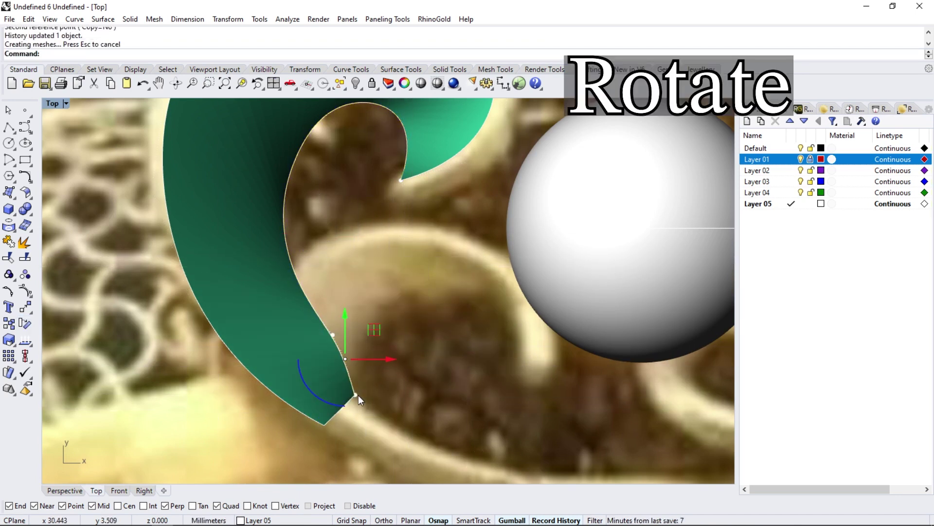
click(375, 266)
scroll(328, 386, down, 3)
scroll(337, 328, down, 3)
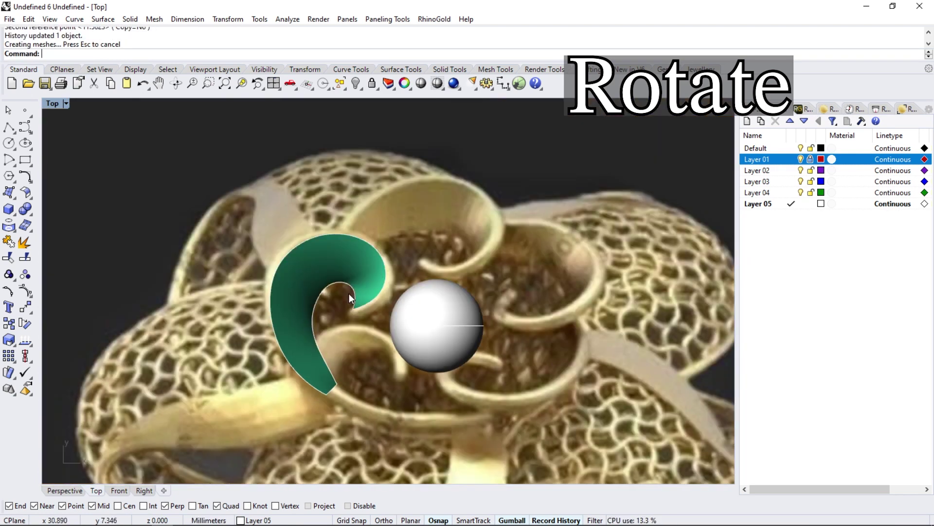
key(Escape)
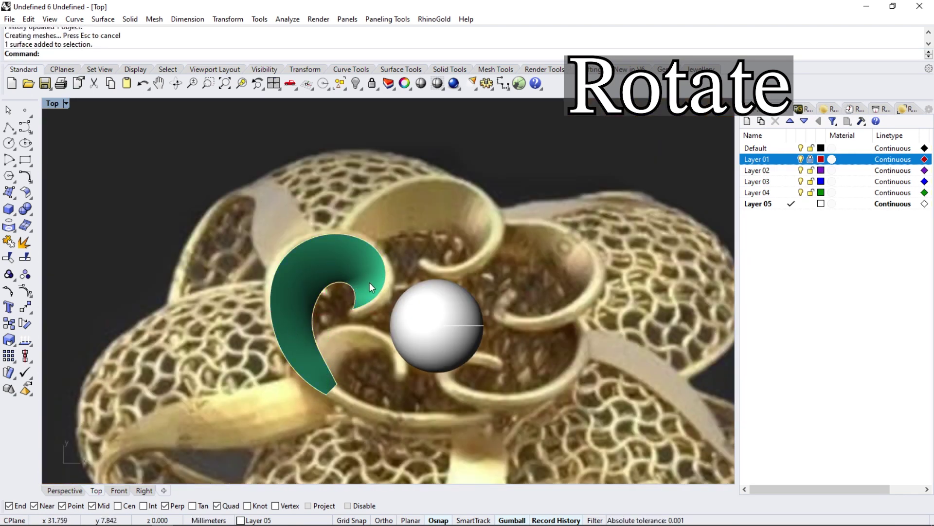
scroll(372, 280, up, 3)
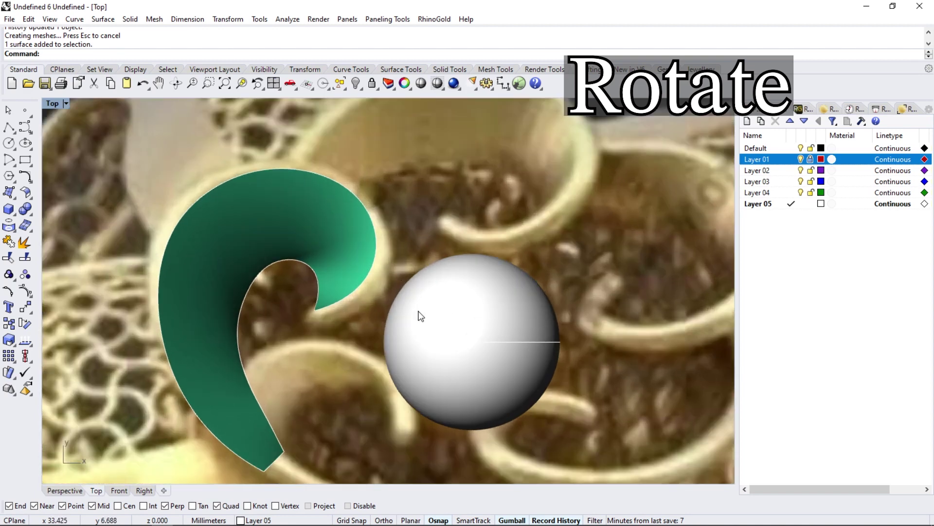
click(340, 266)
scroll(431, 307, down, 3)
- Move the petal's curves from the sphere centre to the origin 0
key(ctrl+a)
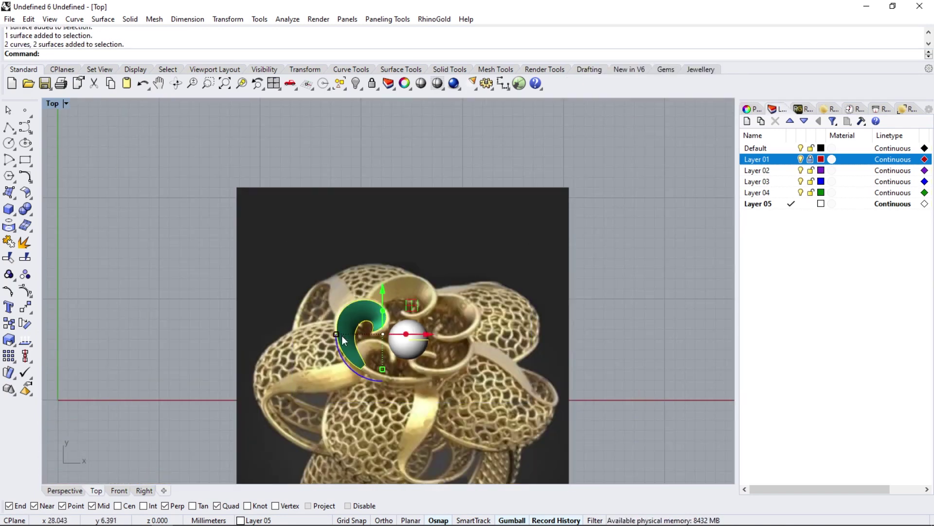
scroll(342, 335, up, 3)
ctrl+click(448, 291)
scroll(448, 291, down, 3)
click(25, 307)
right_click(119, 505)
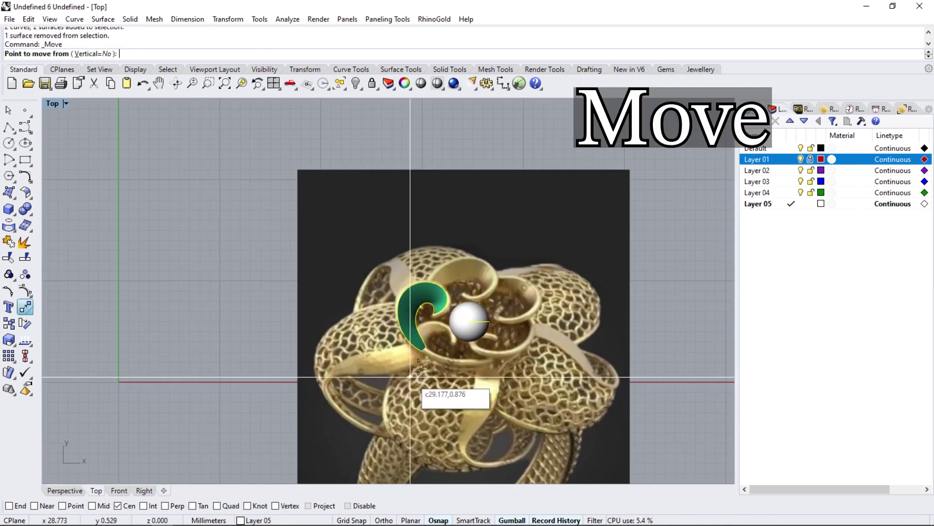
click(468, 321)
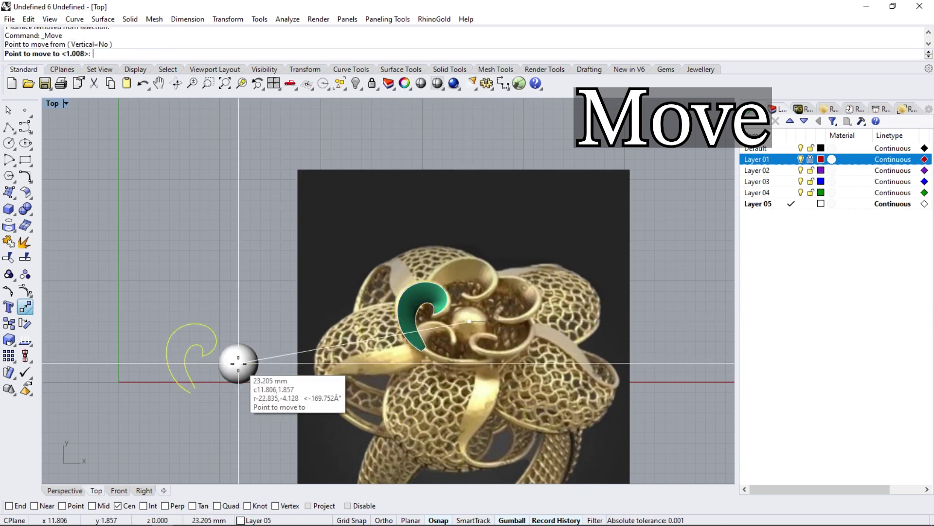
text(0)
key(Return)
- Polar-array the petal around centre 0 with 5 items
click(9, 356)
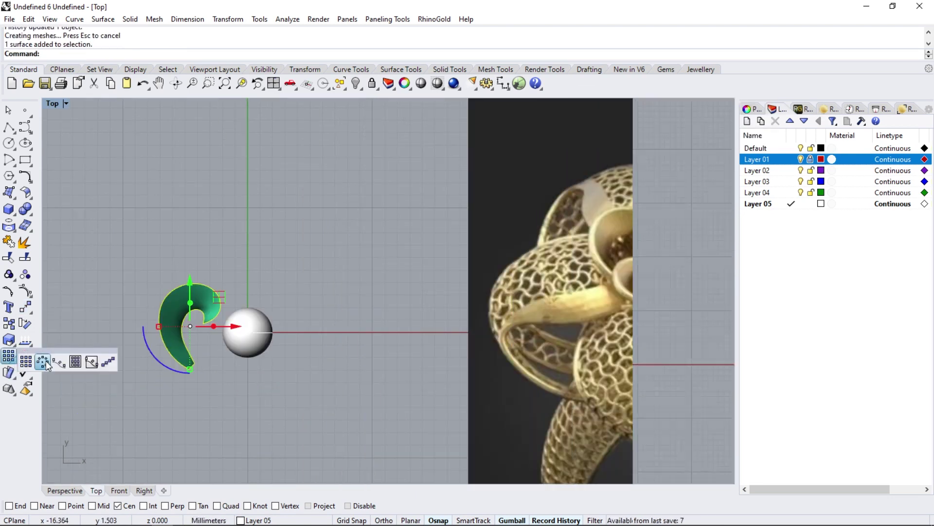
click(58, 359)
text(0)
key(Return)
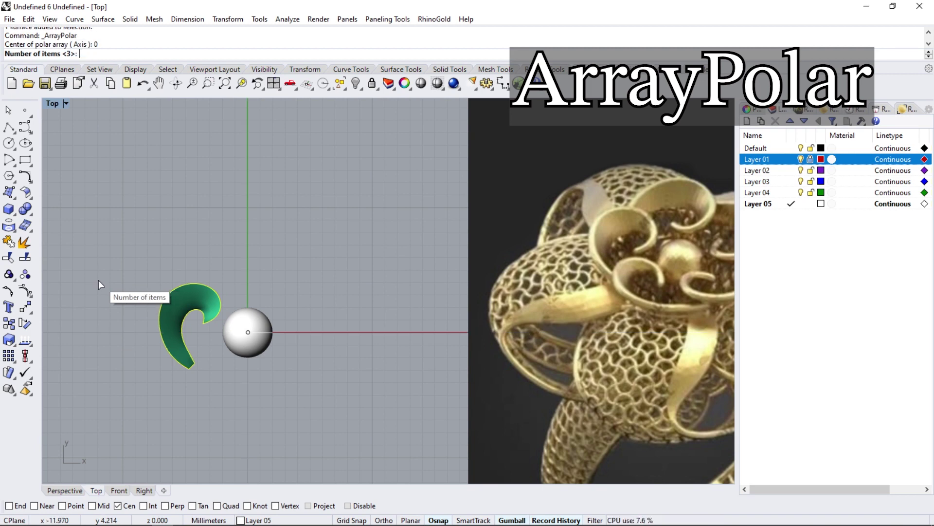
text(5)
key(Return)
key(Return)
key(Return)
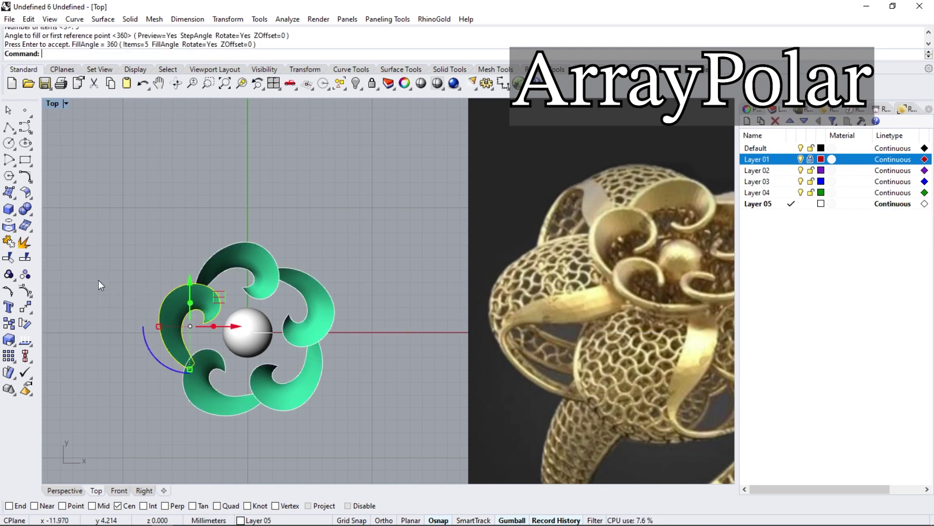
- Shift the petal's source curve toward the sphere so history updates all five petals
click(212, 285)
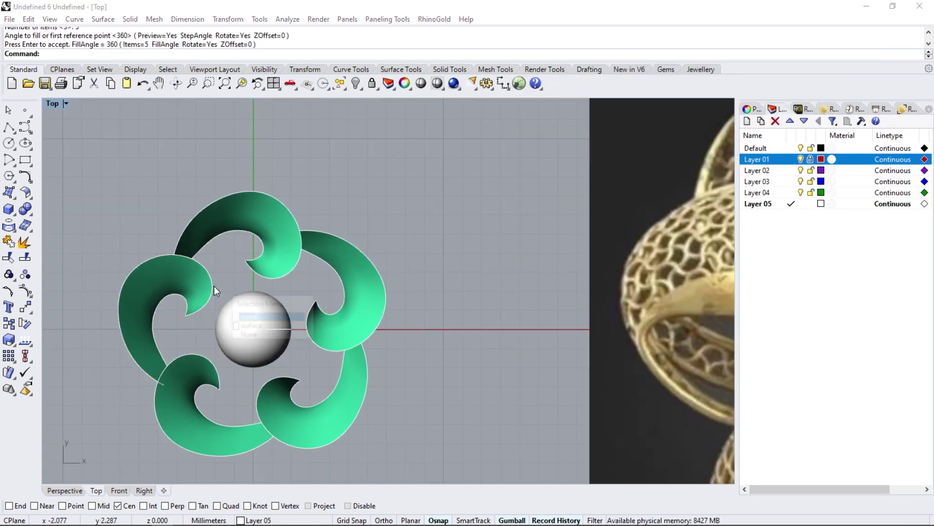
scroll(203, 299, up, 4)
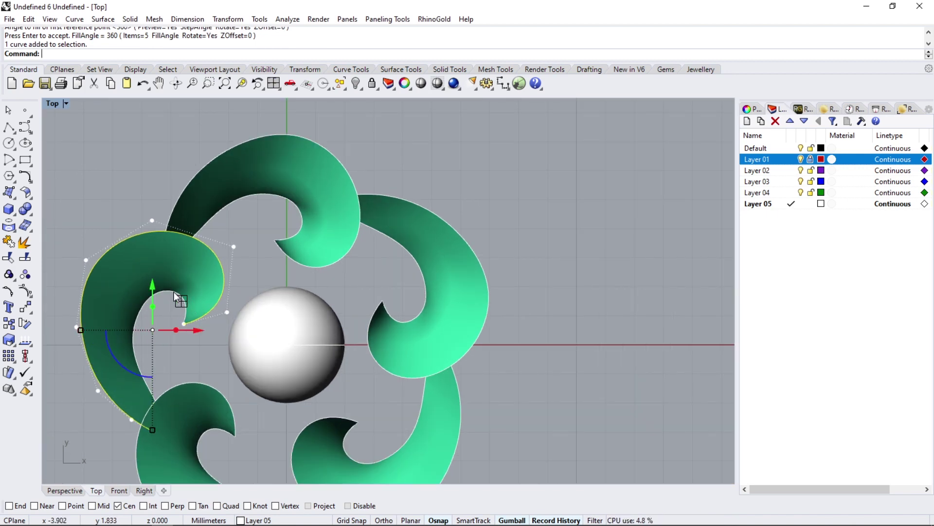
click(158, 293)
click(190, 324)
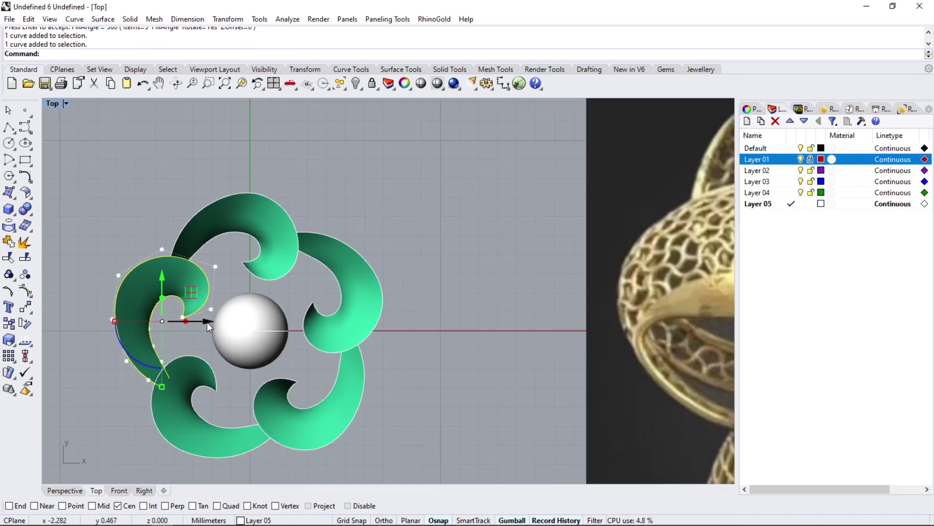
drag(206, 322, 222, 326)
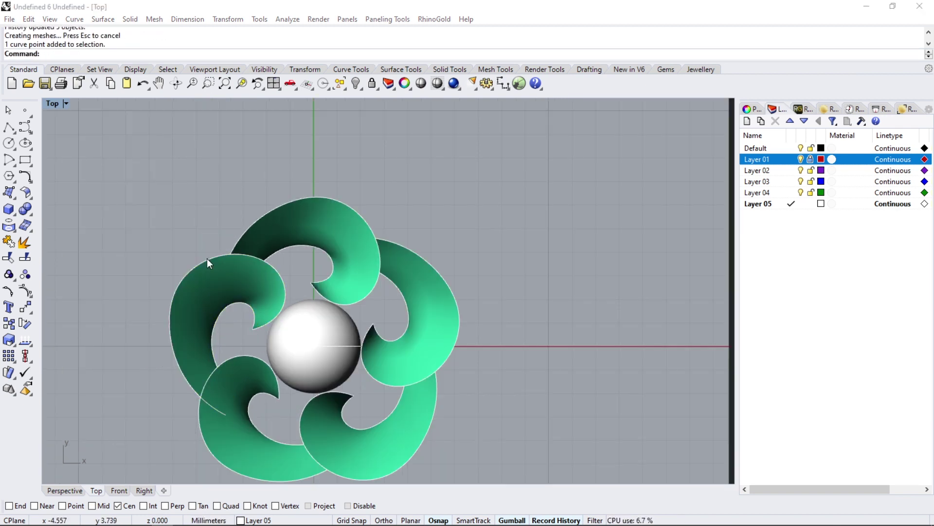
- Rotate one control point of the source petal curve about a point-snapped centre
click(187, 264)
click(228, 245)
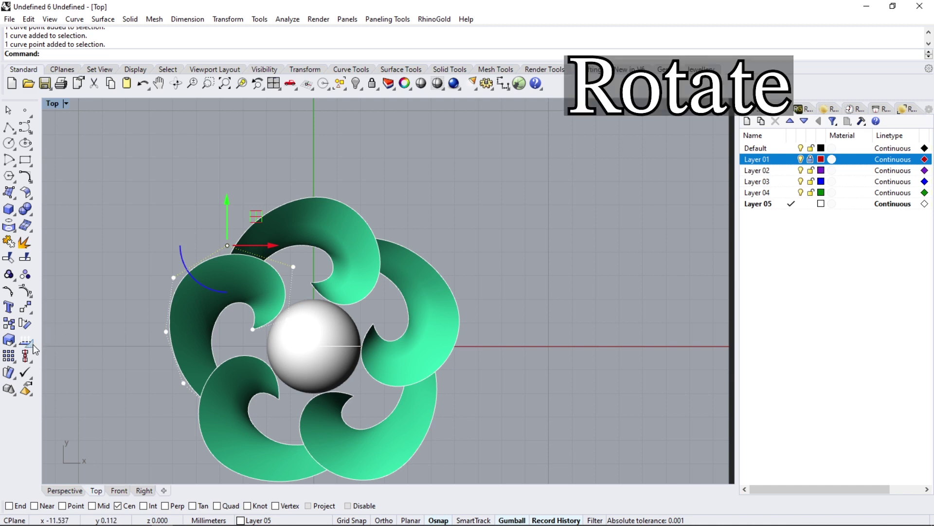
click(25, 323)
click(117, 505)
click(63, 506)
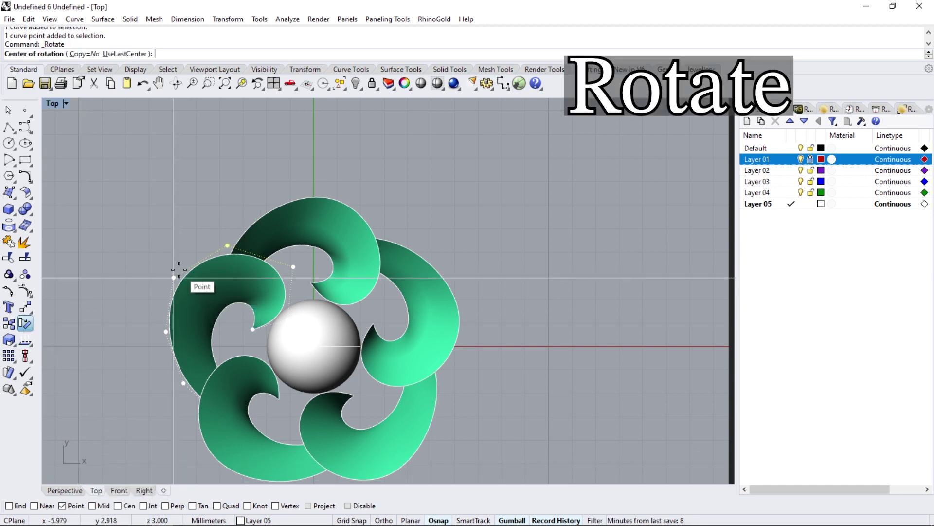
click(173, 278)
click(270, 166)
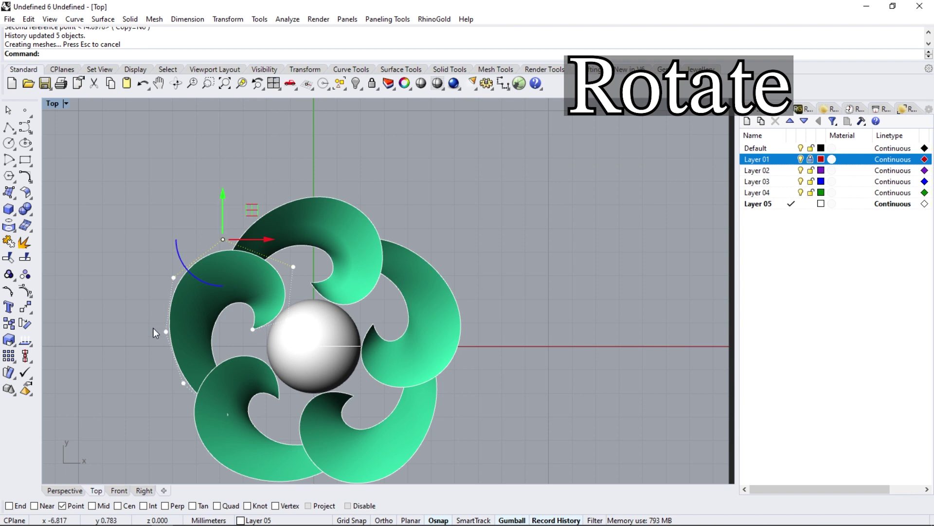
- Rotate a lower control point of the petal curve, undoing and redoing the rotation
click(165, 332)
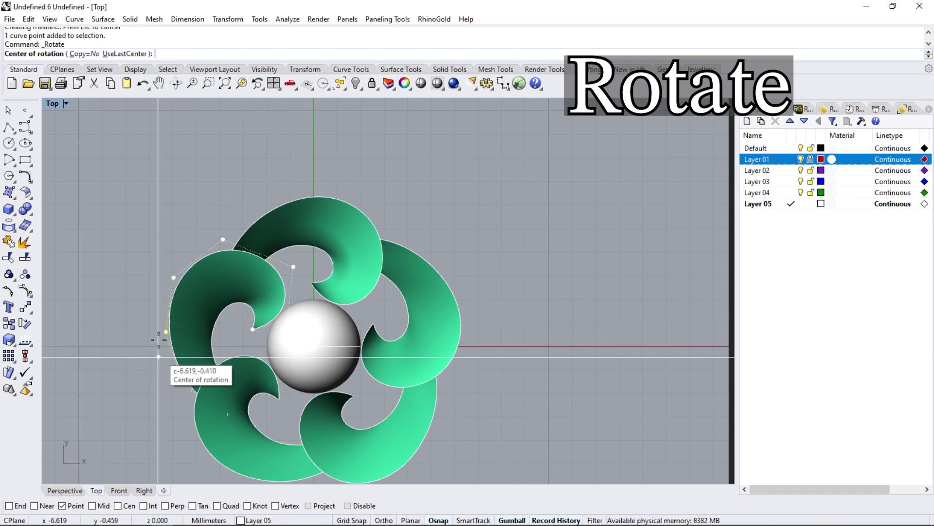
click(173, 277)
click(135, 349)
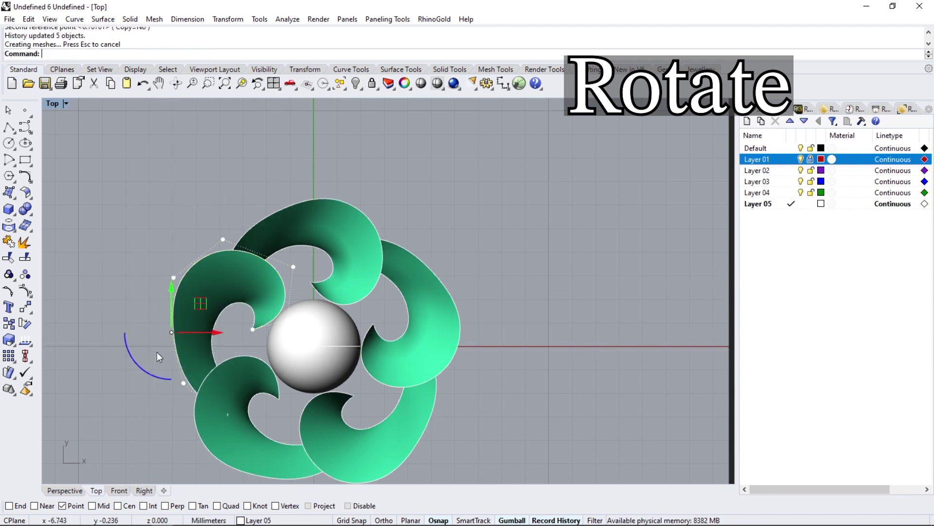
key(ctrl+z)
click(179, 386)
click(129, 315)
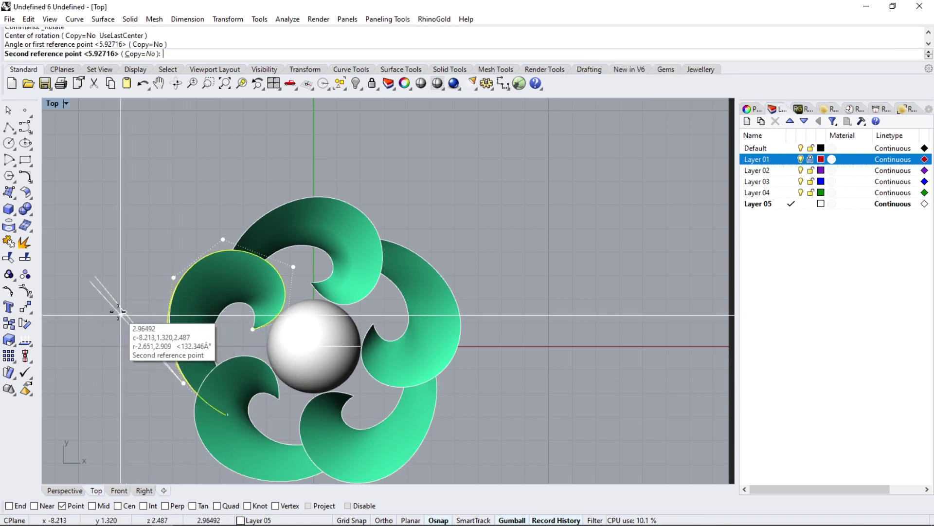
- Rotate another control point of the petal curve to refine the petals' curl
click(173, 278)
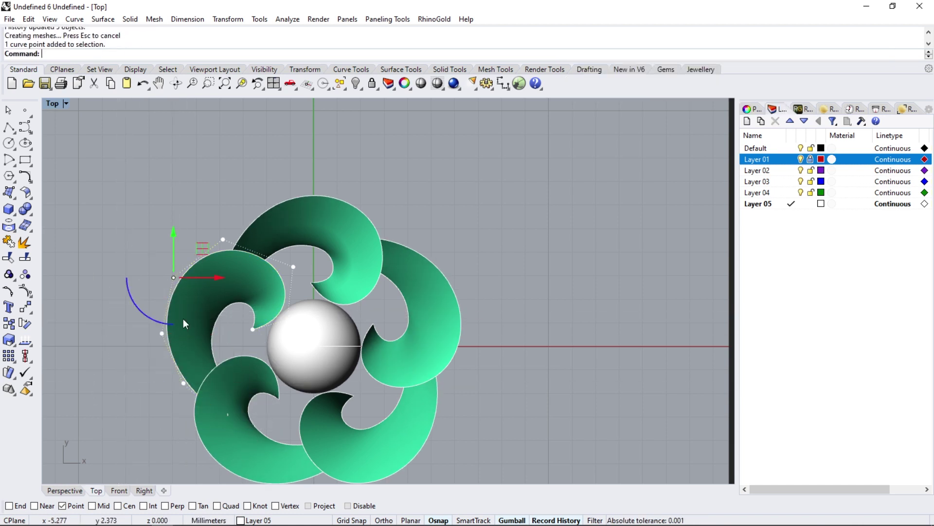
key(Return)
click(162, 334)
click(145, 227)
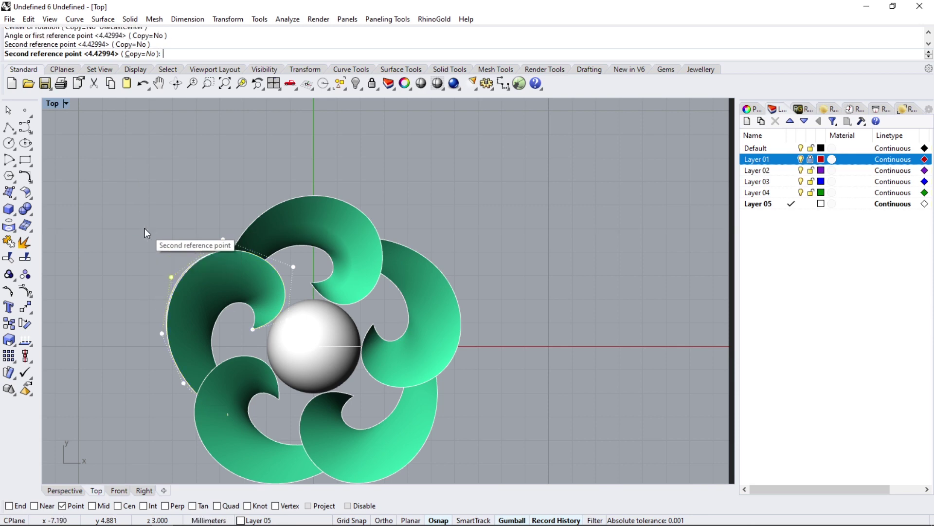
click(188, 185)
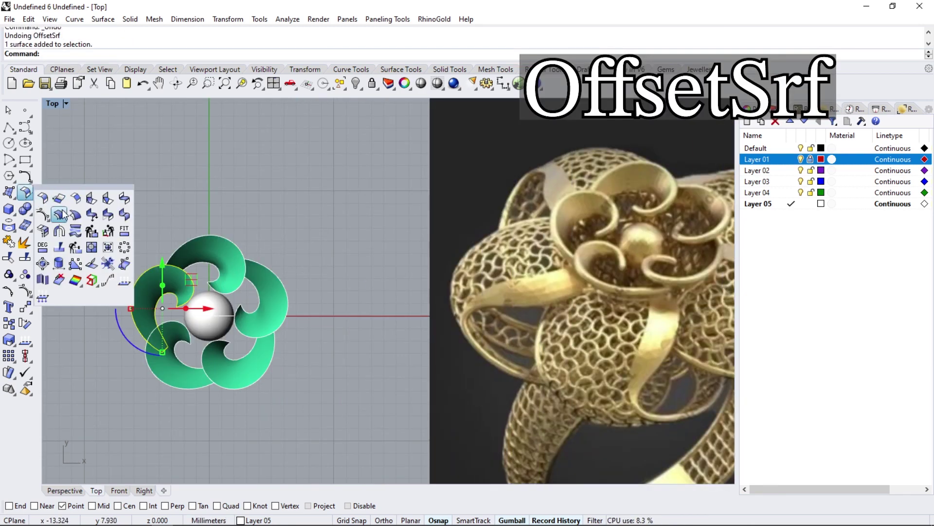
- Thicken the petal surface with OffsetSrf into 0.6 mm solid shells
click(60, 215)
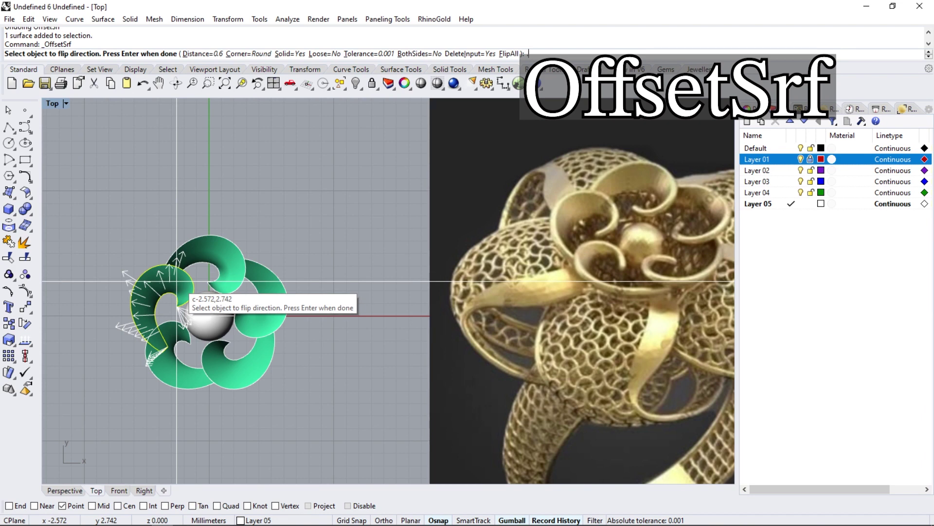
key(Return)
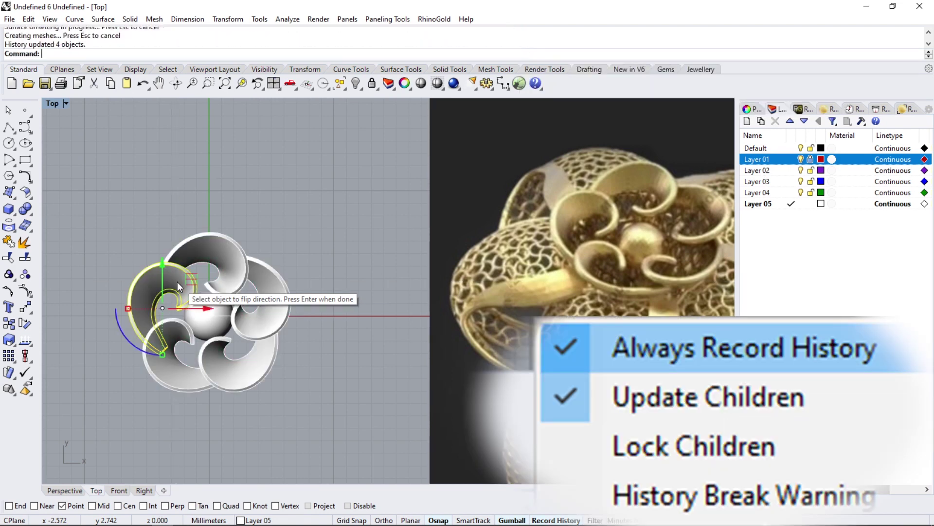
scroll(239, 345, up, 5)
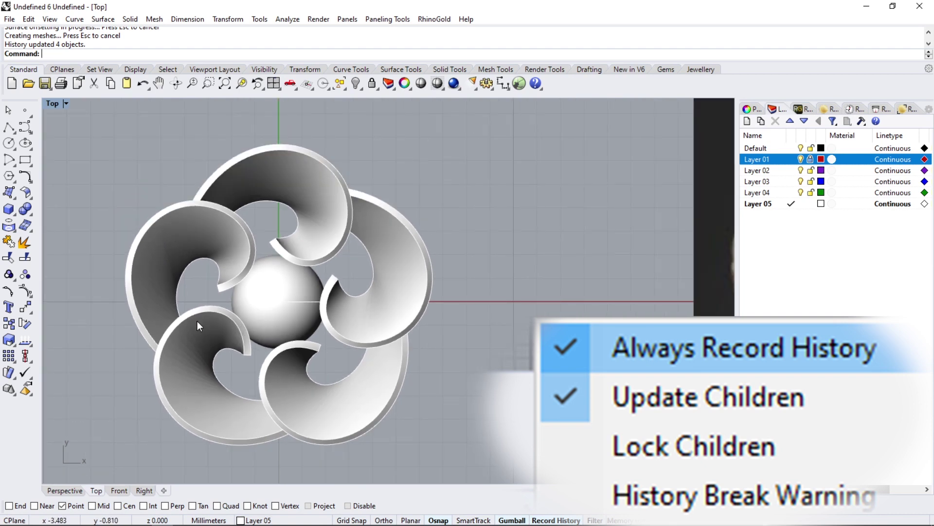
scroll(197, 321, down, 3)
scroll(197, 320, down, 2)
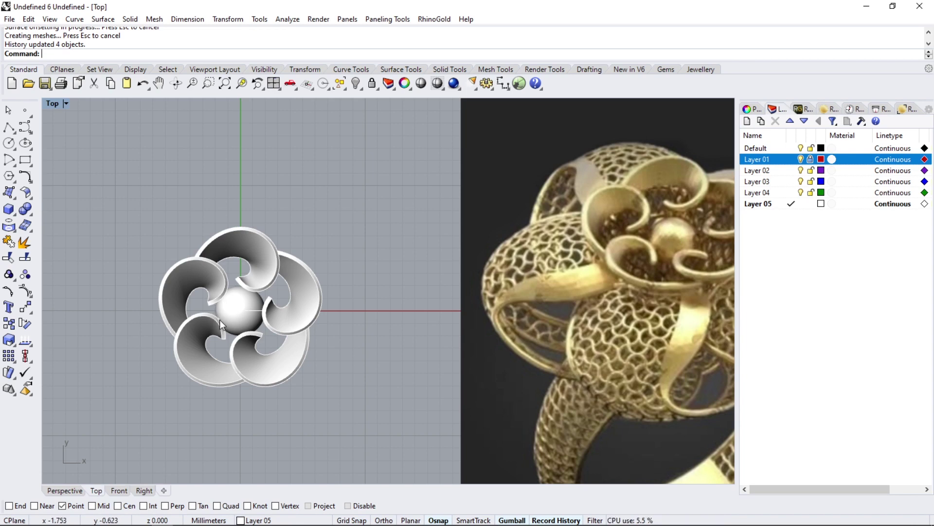
- Switch to the Perspective view and adjust the sphere's height
click(65, 490)
scroll(326, 244, up, 5)
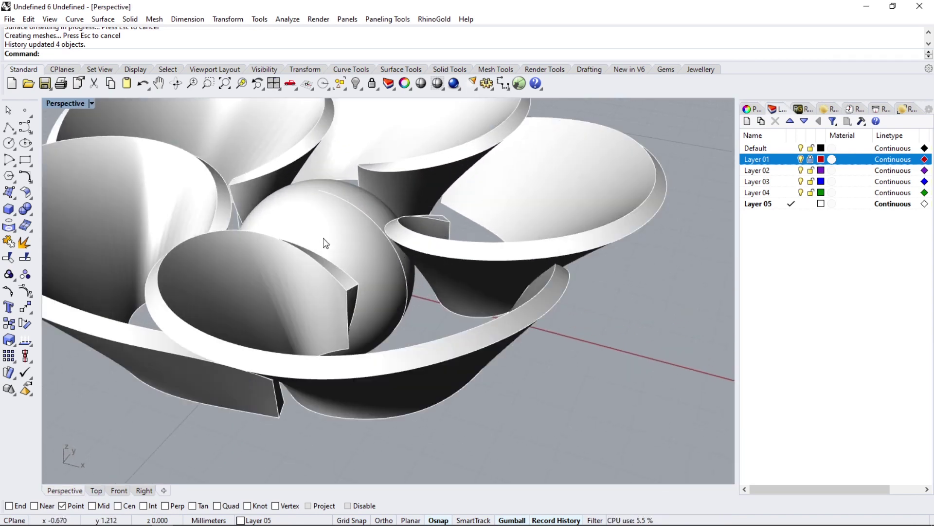
drag(323, 235, 332, 197)
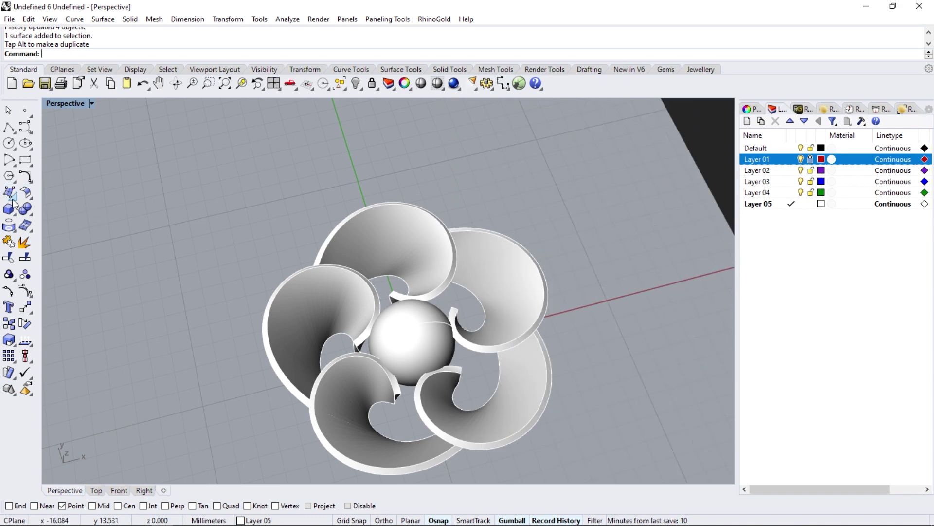
- Draw a flat rectangular plane across the flower from two corners
click(14, 199)
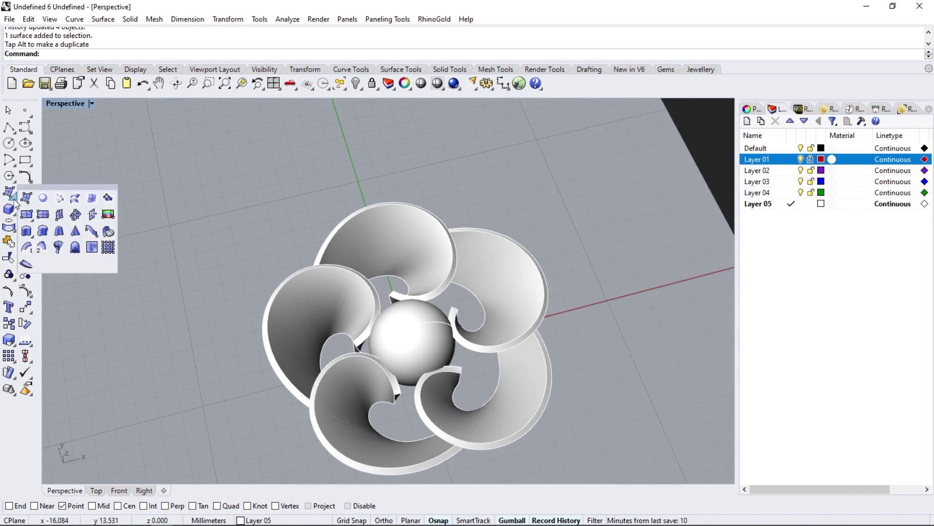
click(26, 214)
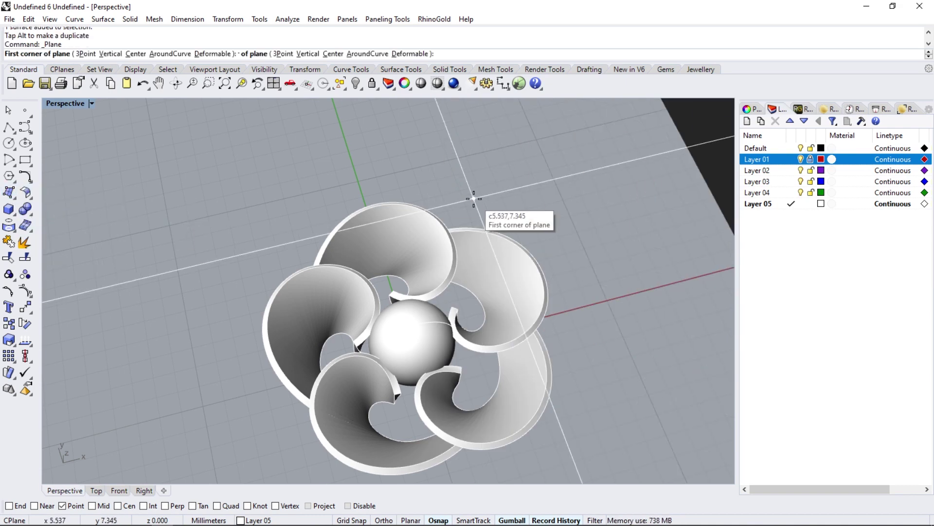
scroll(462, 160, down, 3)
click(479, 149)
click(403, 360)
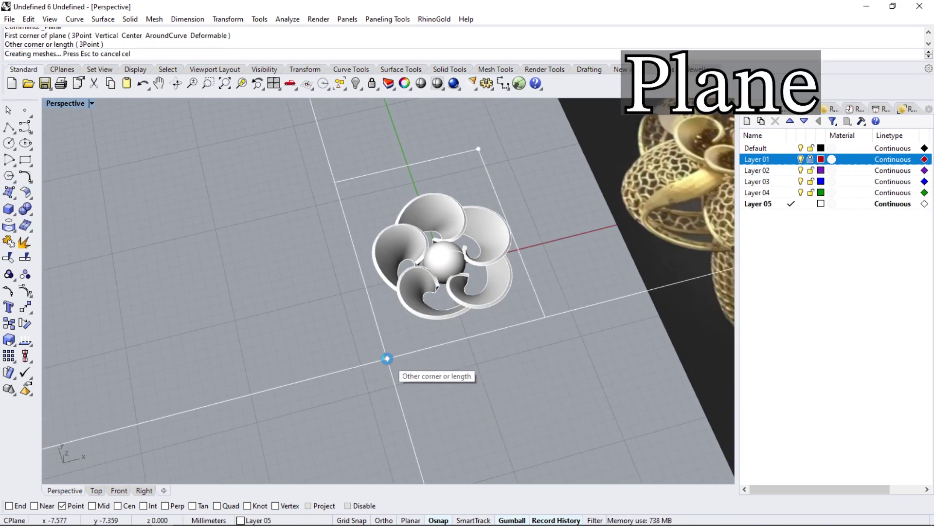
scroll(410, 340, up, 5)
- Lift the cutting plane up into the petals with the gumball
click(411, 341)
mouse_move(411, 340)
right_down()
mouse_move(453, 277)
mouse_move(436, 269)
mouse_move(407, 206)
mouse_move(444, 178)
right_up()
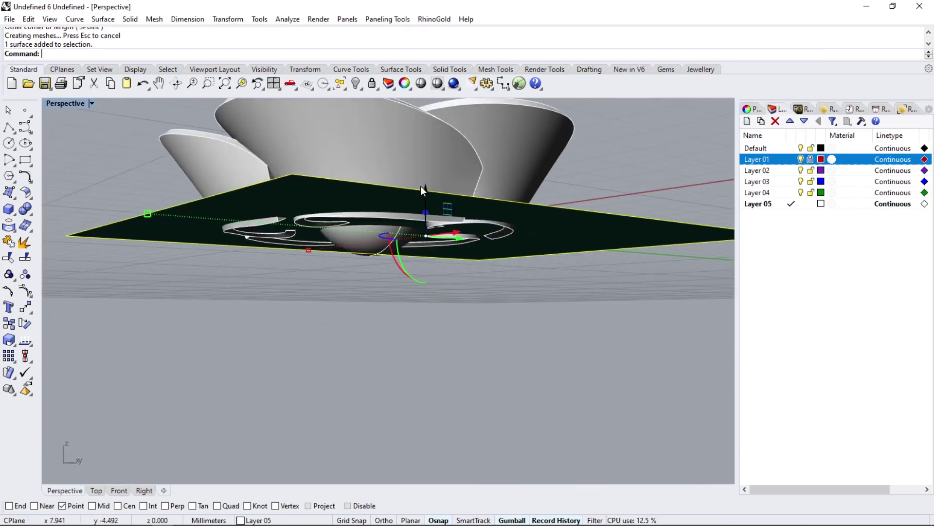
drag(420, 186, 421, 146)
mouse_move(420, 146)
right_down()
mouse_move(400, 253)
mouse_move(350, 229)
mouse_move(350, 208)
right_up()
scroll(395, 260, up, 5)
scroll(302, 263, down, 5)
mouse_move(302, 263)
right_down()
mouse_move(360, 335)
mouse_move(288, 286)
right_up()
- Split the central sphere using the plane
key(Escape)
click(388, 356)
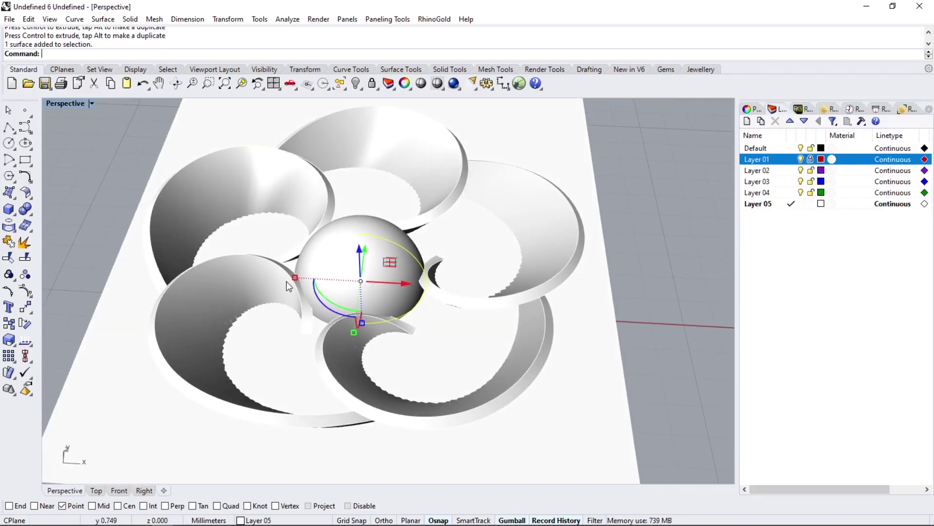
click(32, 263)
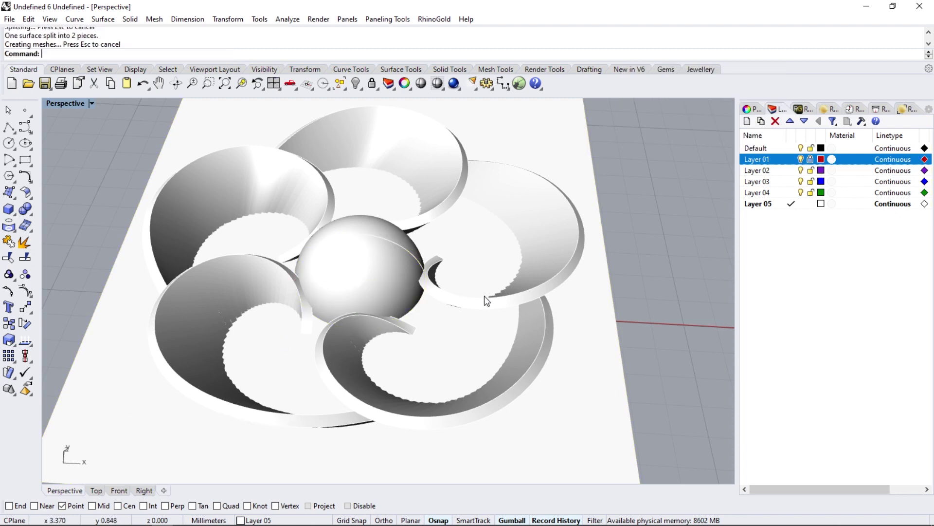
right_drag(484, 296, 509, 373)
- Delete the cut-off piece of the sphere
click(343, 229)
key(Delete)
mouse_move(343, 230)
right_down()
mouse_move(372, 250)
mouse_move(383, 313)
mouse_move(353, 200)
right_up()
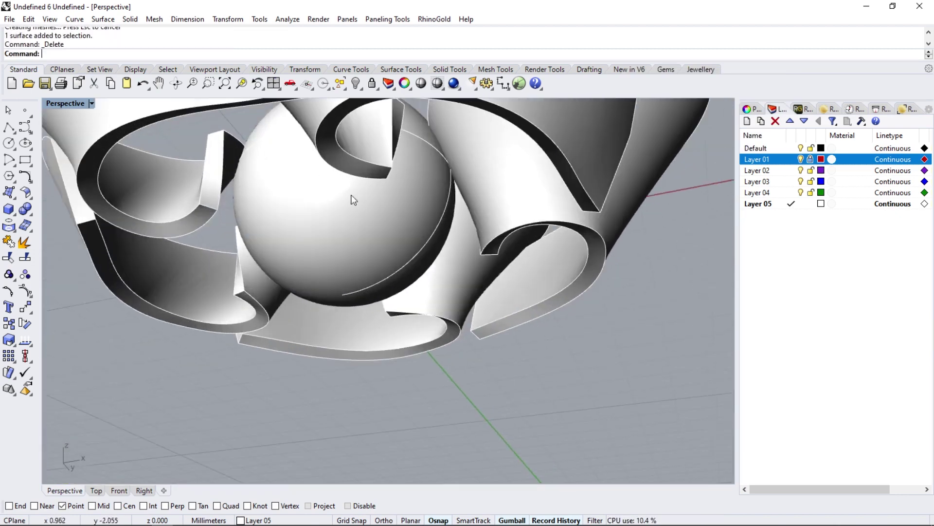
mouse_move(384, 265)
right_down()
mouse_move(386, 177)
mouse_move(424, 357)
mouse_move(398, 313)
right_up()
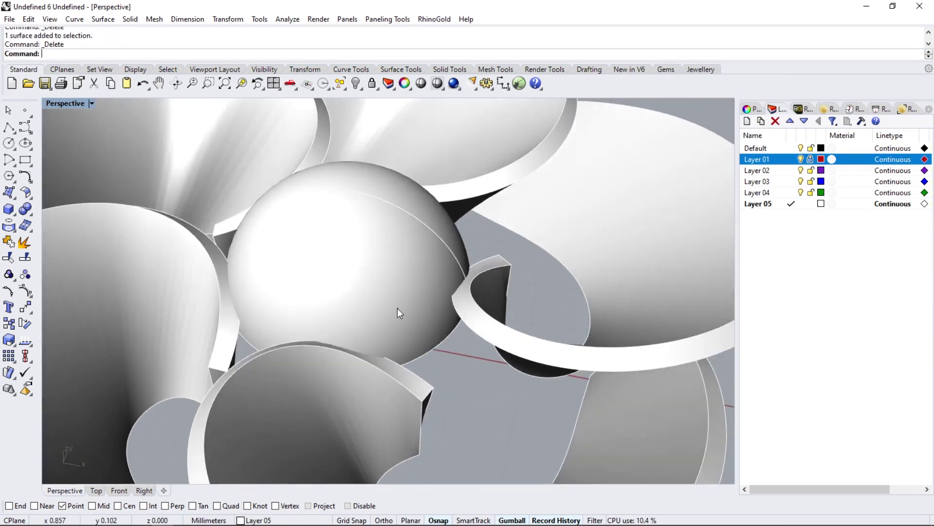
right_drag(298, 217, 552, 304)
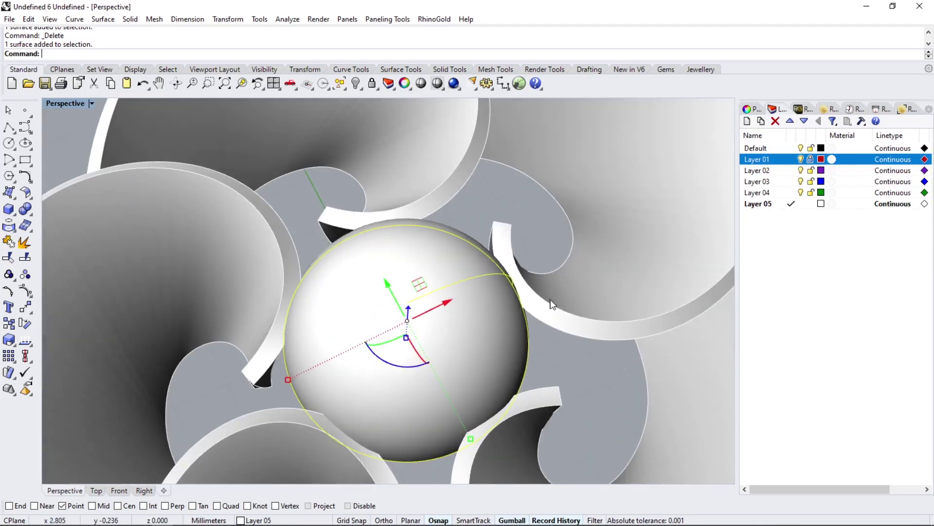
- Offset the remaining sphere dome into a 0.3 mm solid shell
click(32, 199)
click(54, 216)
right_drag(63, 225, 378, 295)
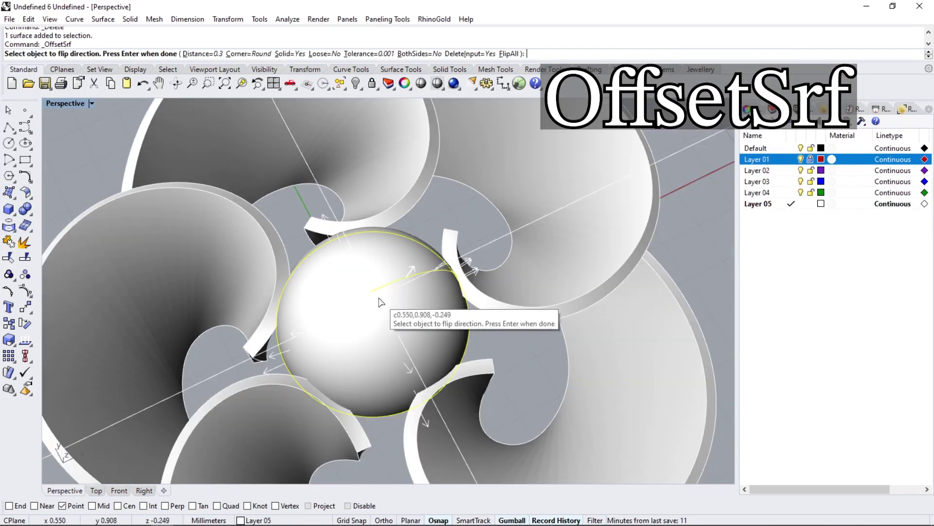
scroll(388, 339, down, 5)
mouse_move(384, 341)
right_down()
mouse_move(358, 346)
mouse_move(385, 441)
right_up()
key(Return)
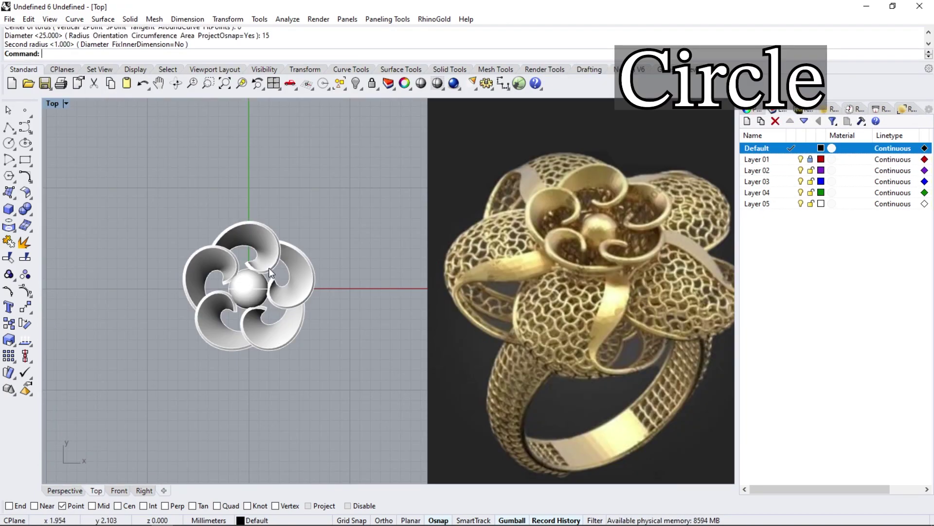
- Draw a circle centred at the origin with diameter 5
click(8, 142)
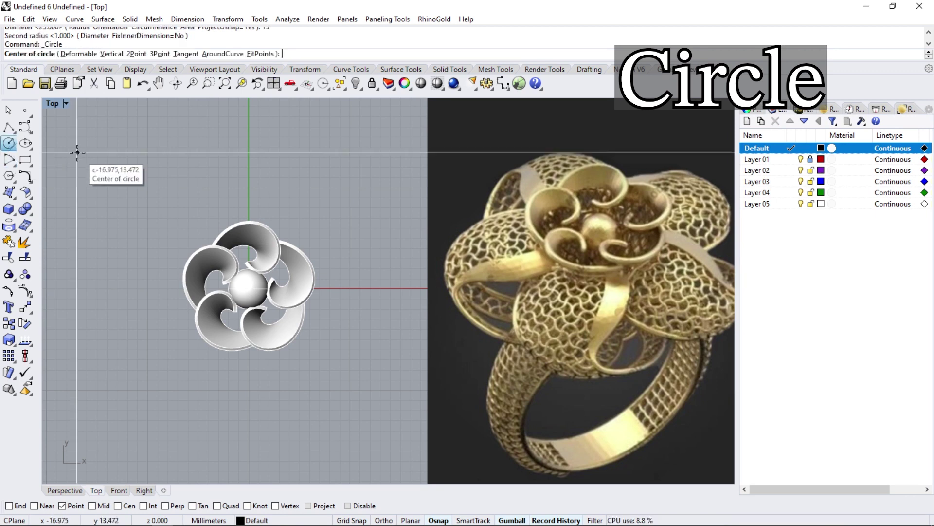
text(0)
key(Return)
text(5)
key(Return)
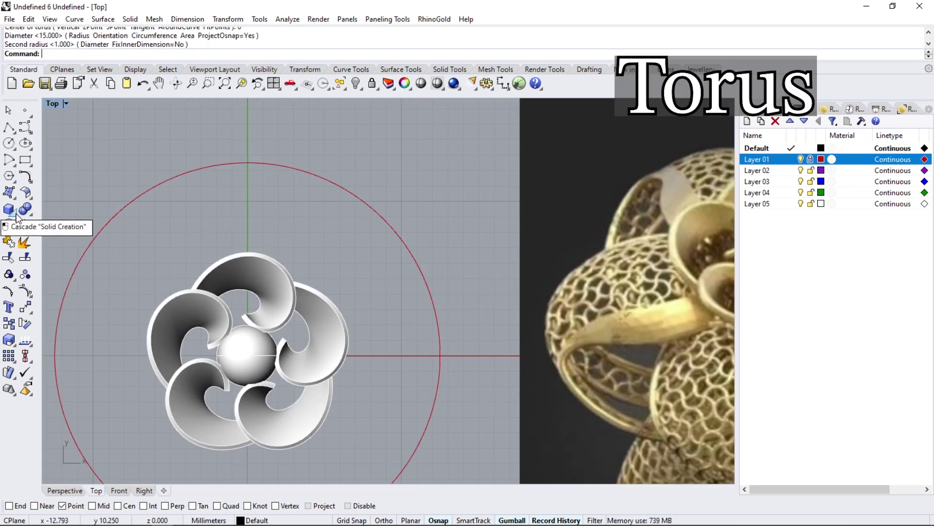
- Create an 18 mm diameter torus at the origin and flatten it vertically
click(9, 209)
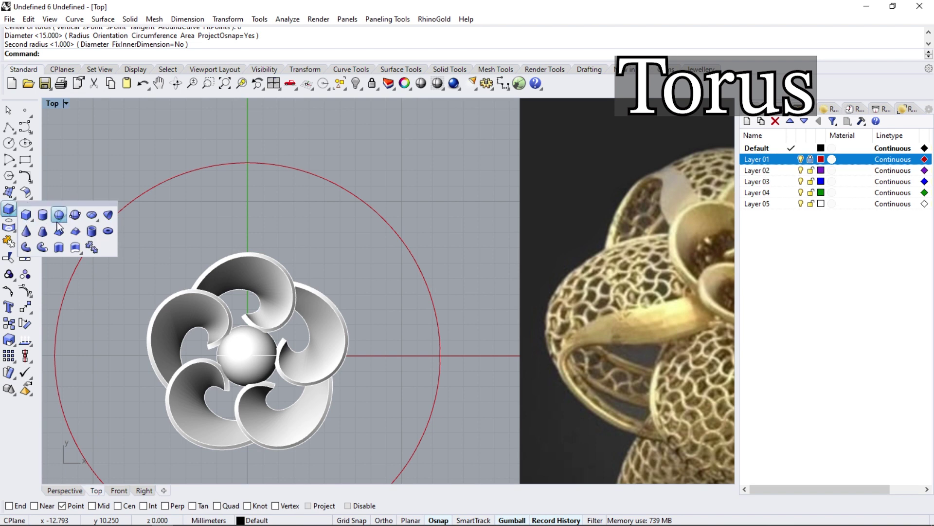
click(108, 231)
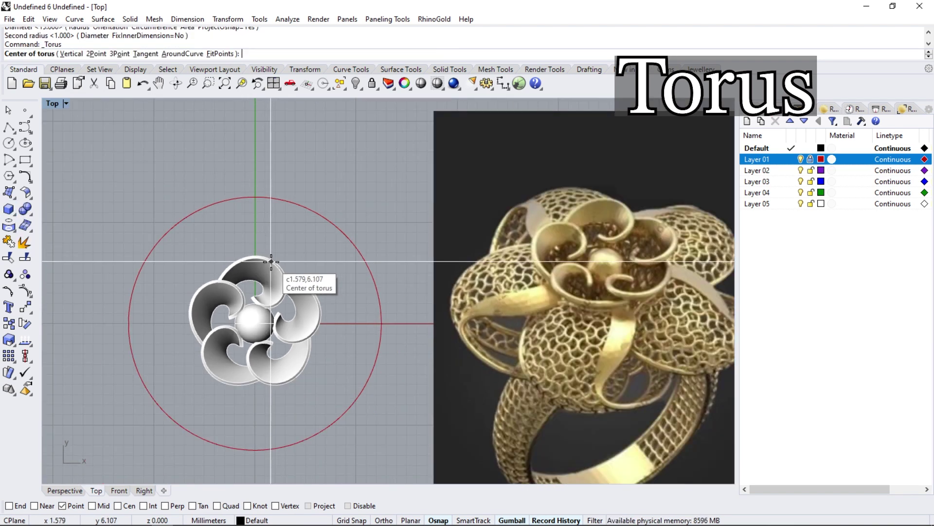
text(0)
key(Return)
scroll(258, 253, up, 3)
text(18)
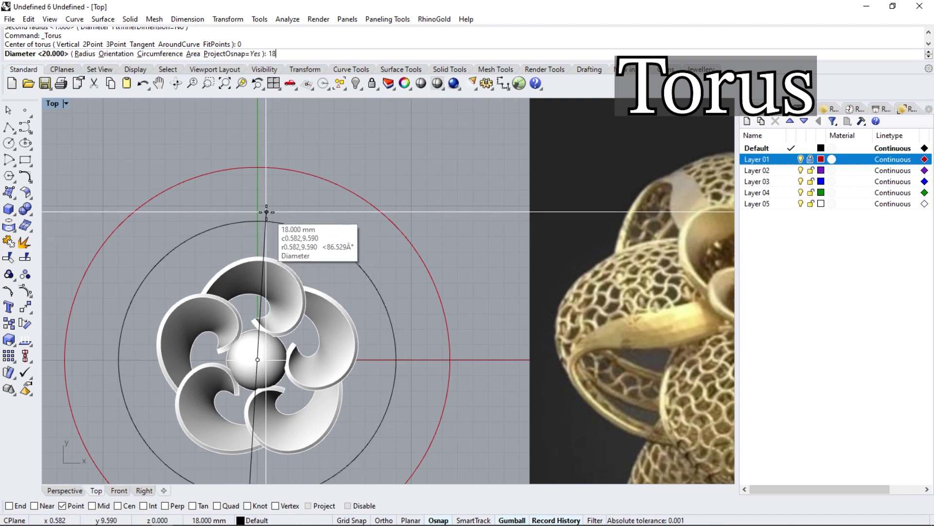
key(Return)
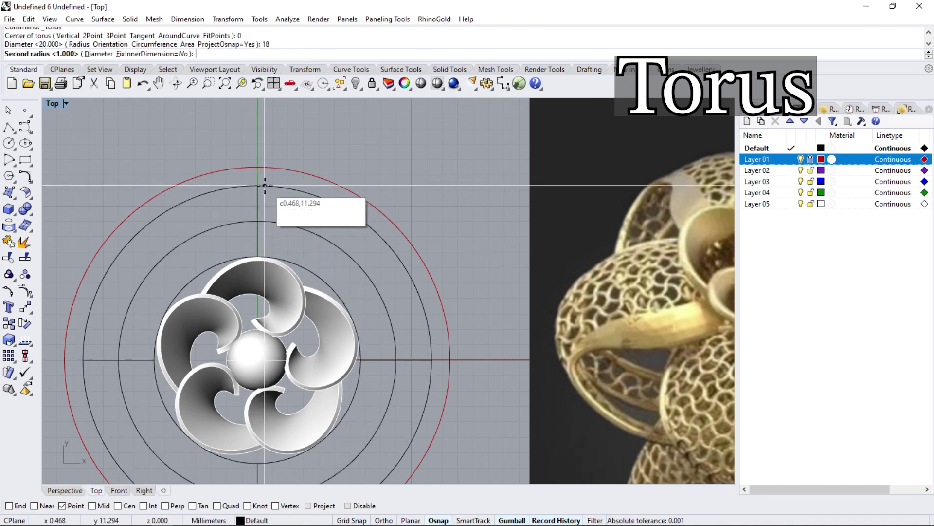
scroll(261, 169, up, 2)
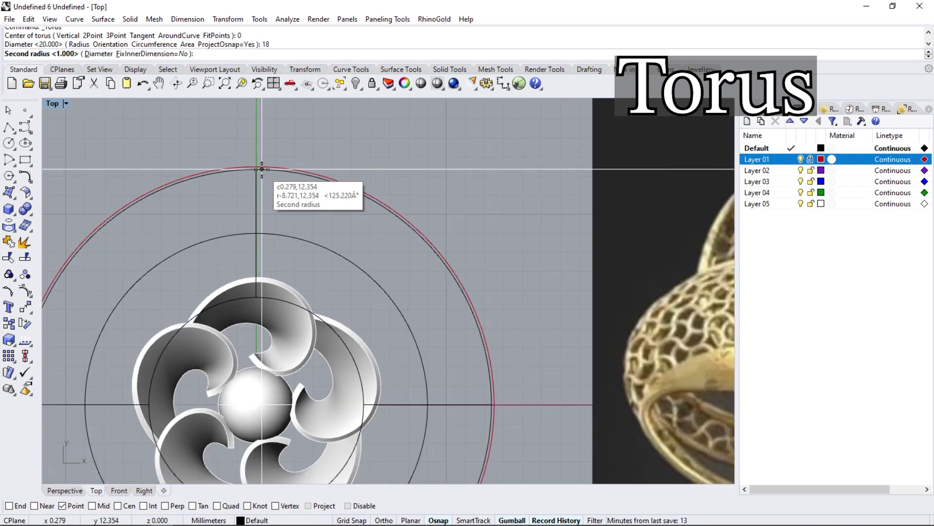
scroll(258, 167, up, 3)
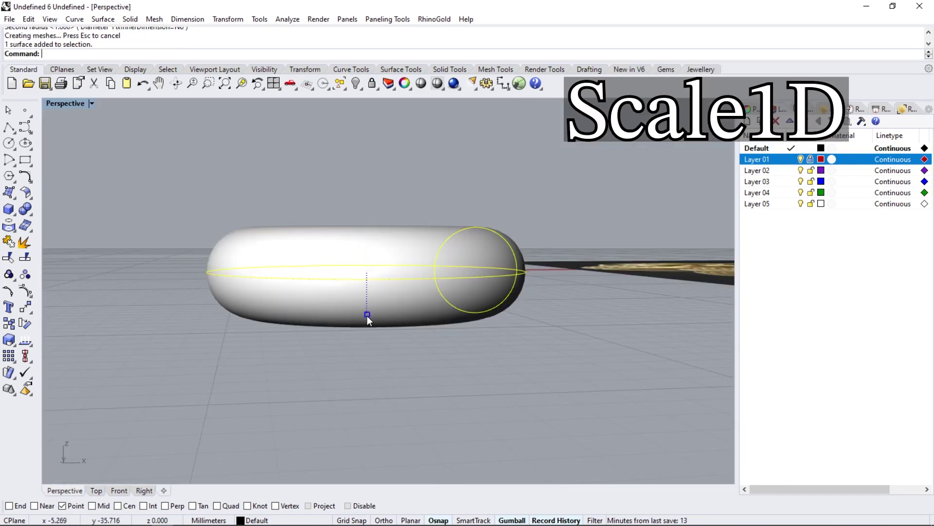
drag(367, 315, 370, 303)
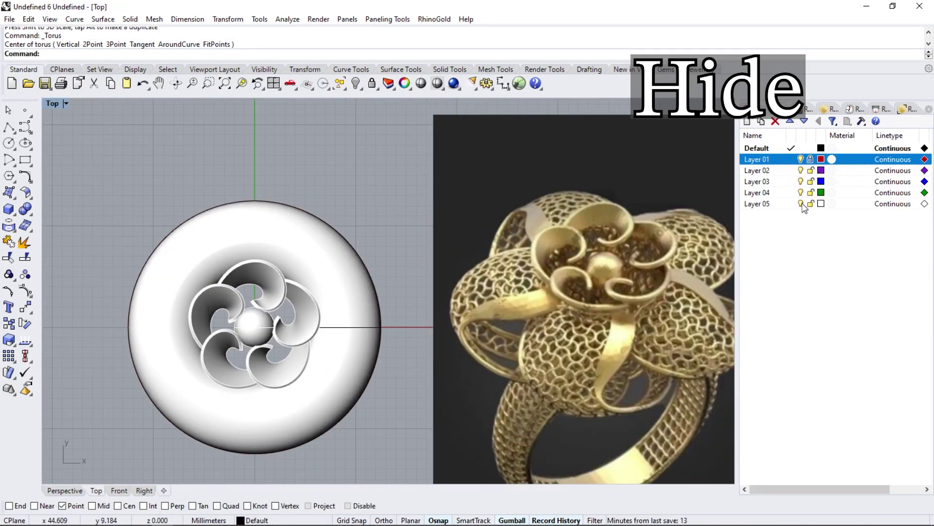
- Hide Layer 05 and draw a line from the origin straight down
click(801, 204)
scroll(307, 235, down, 2)
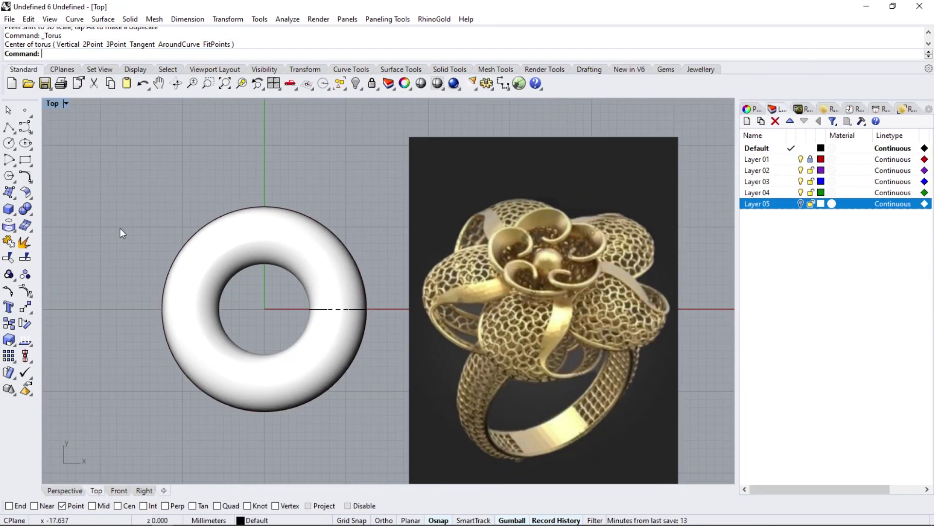
click(9, 128)
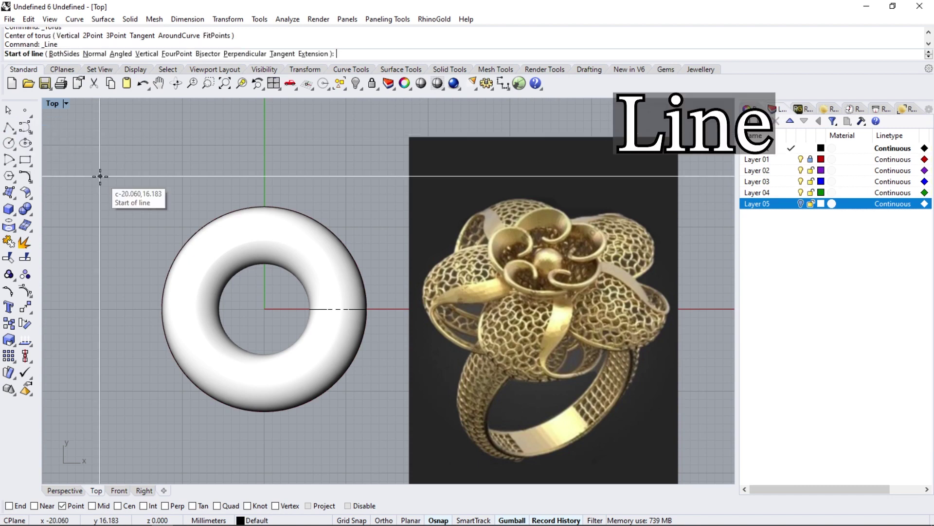
text(0)
key(Return)
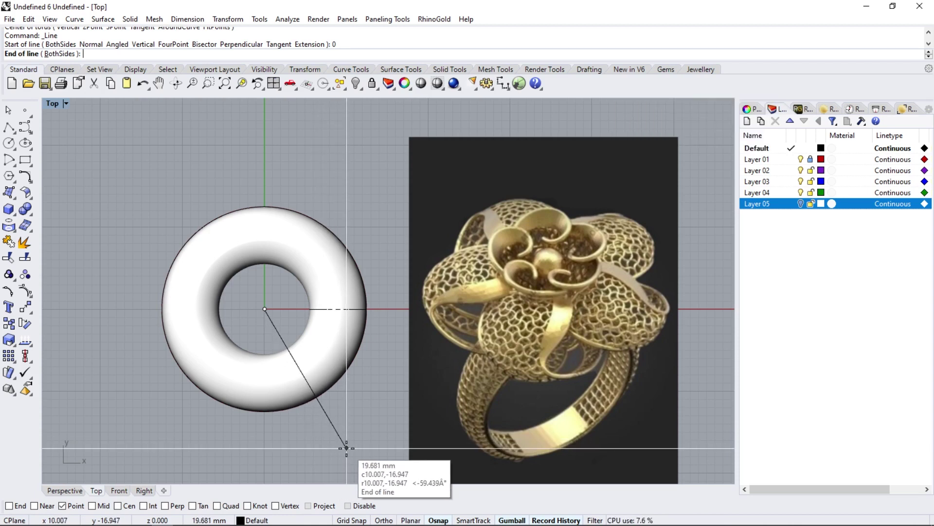
click(265, 444)
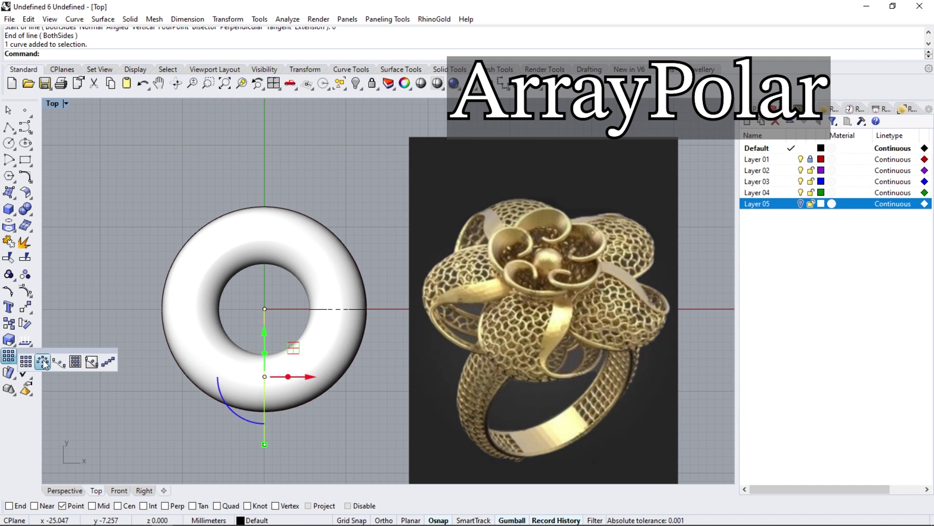
- Polar-array the line around the origin into 5 copies
click(44, 362)
text(0)
key(Return)
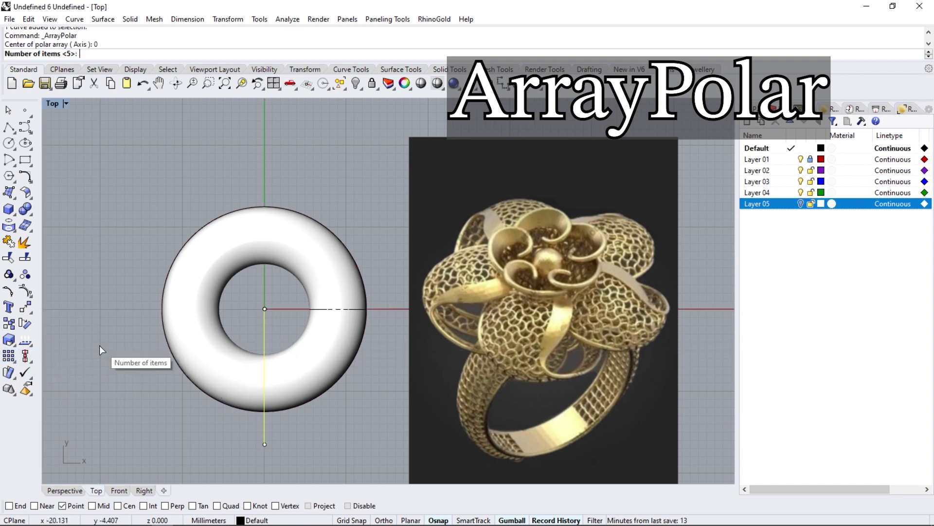
text(5)
key(Return)
key(Return)
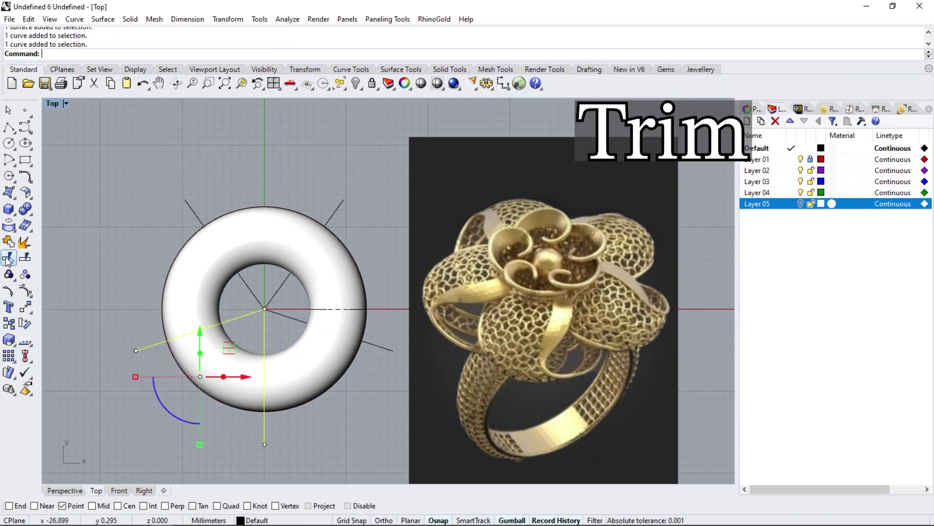
- Trim the torus with the array lines, keeping only the lower-left quarter
click(10, 258)
click(263, 245)
click(315, 359)
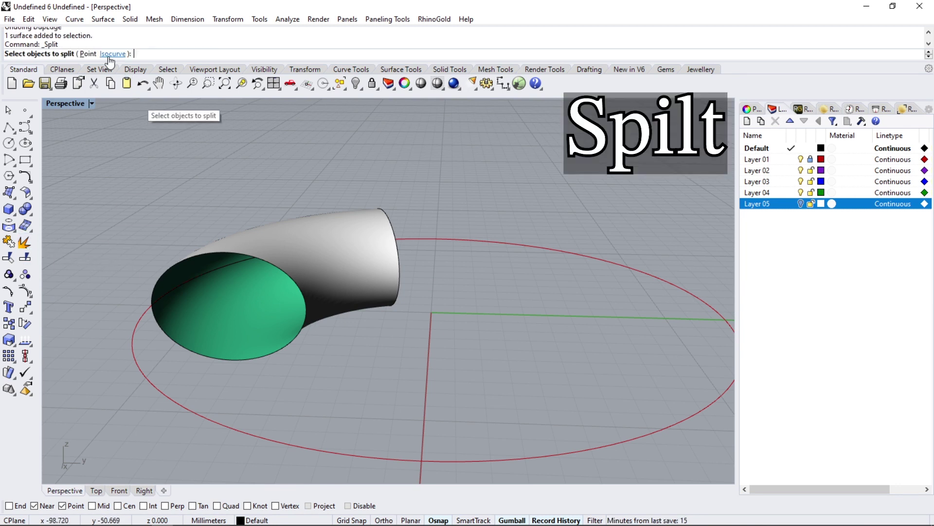
- Split the pipe along an isocurve and delete the cut-off end piece and end disc
click(112, 54)
click(306, 292)
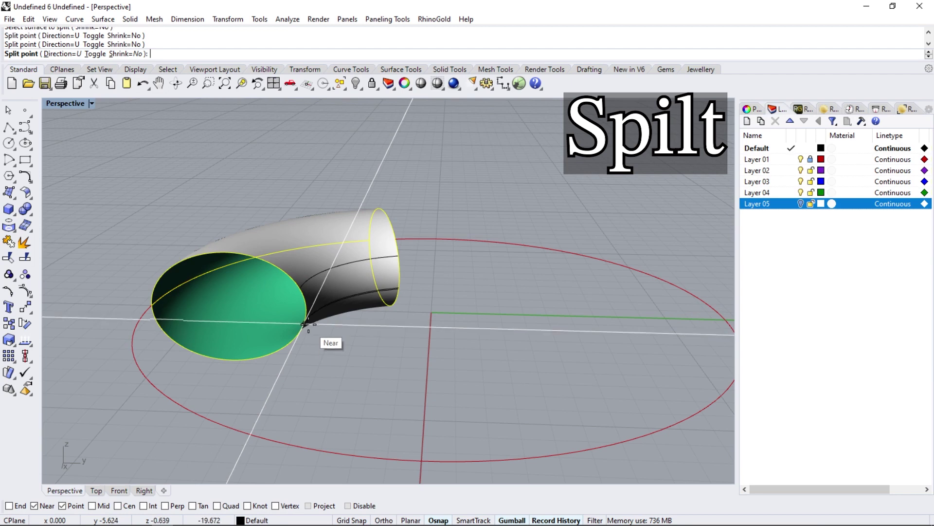
click(305, 323)
click(330, 296)
mouse_move(330, 296)
right_down()
mouse_move(351, 283)
mouse_move(304, 300)
mouse_move(318, 268)
right_up()
key(Delete)
click(304, 299)
key(Delete)
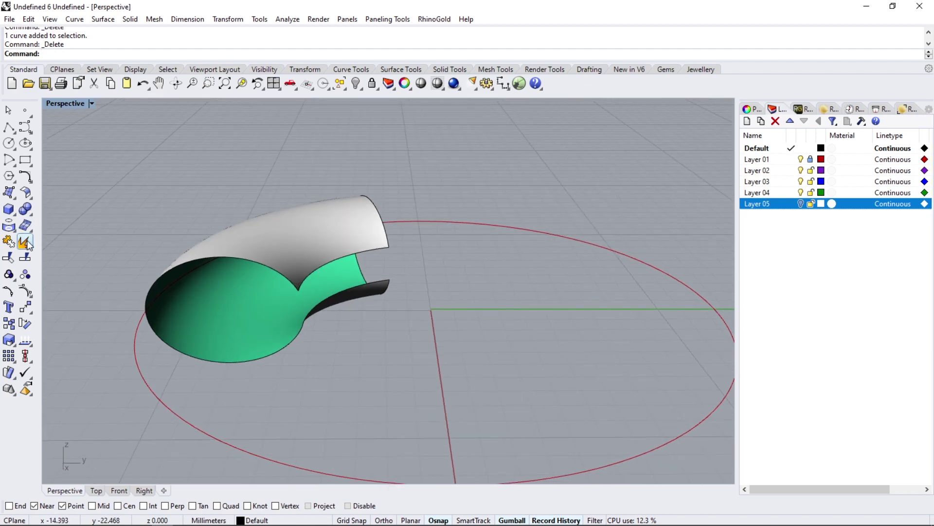
- Duplicate the opening, end arc and far-side edges of the pipe as curves
click(25, 227)
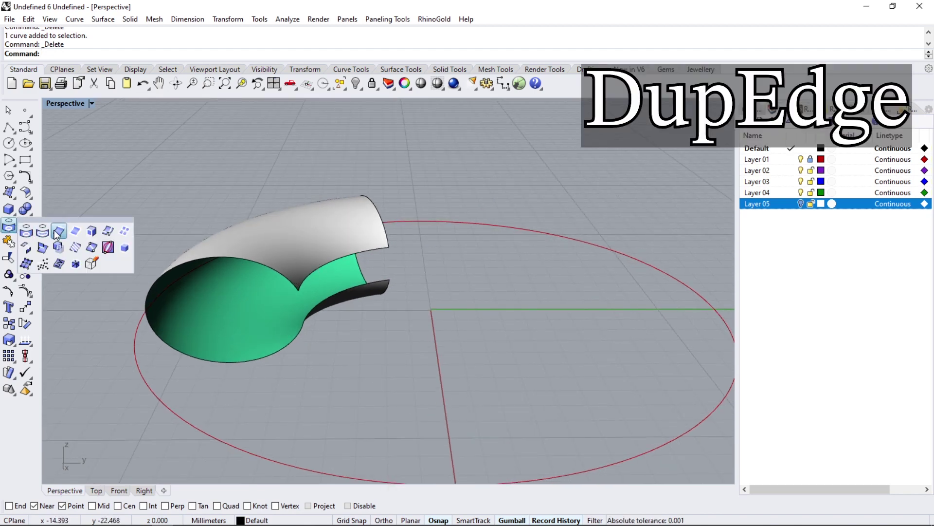
click(223, 260)
click(288, 343)
click(380, 247)
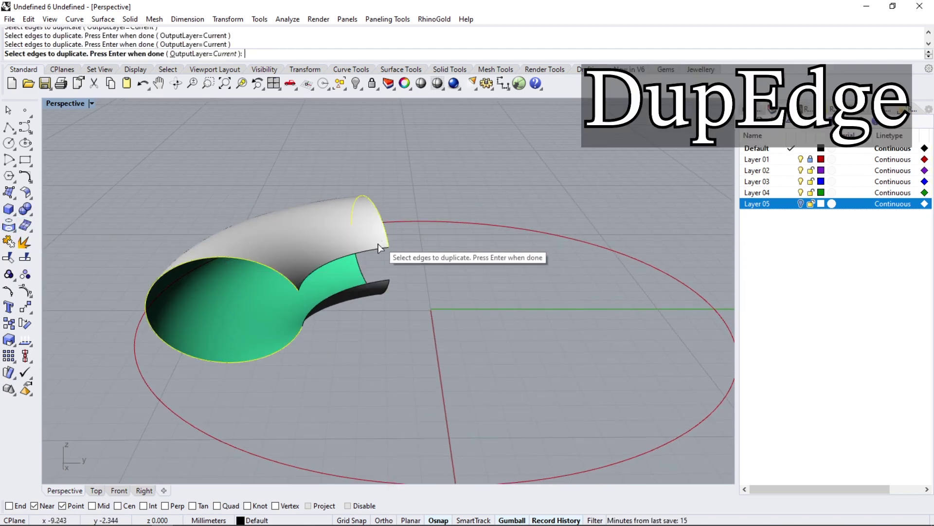
key(Return)
key(Return)
right_drag(183, 299, 273, 339)
click(273, 338)
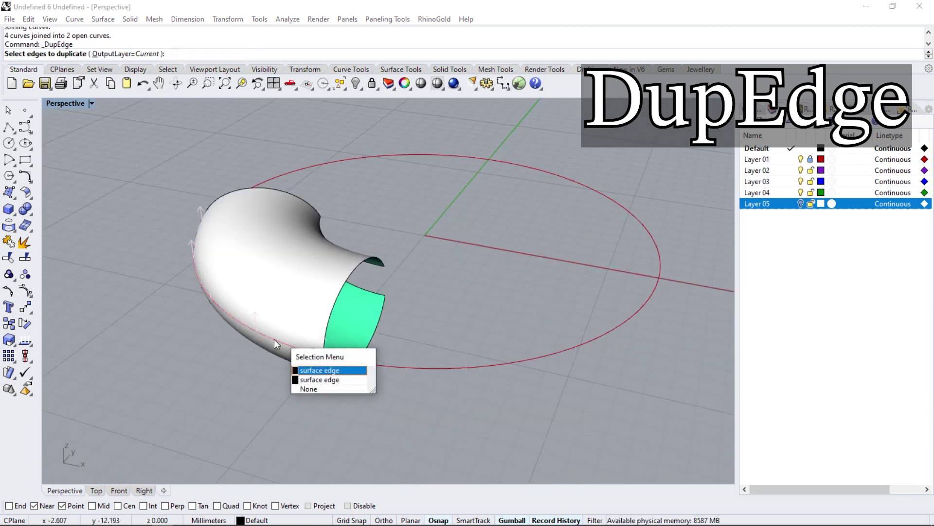
key(Return)
key(Return)
- Hide the duplicated ellipse curve and delete the elbow pipe surface
click(356, 83)
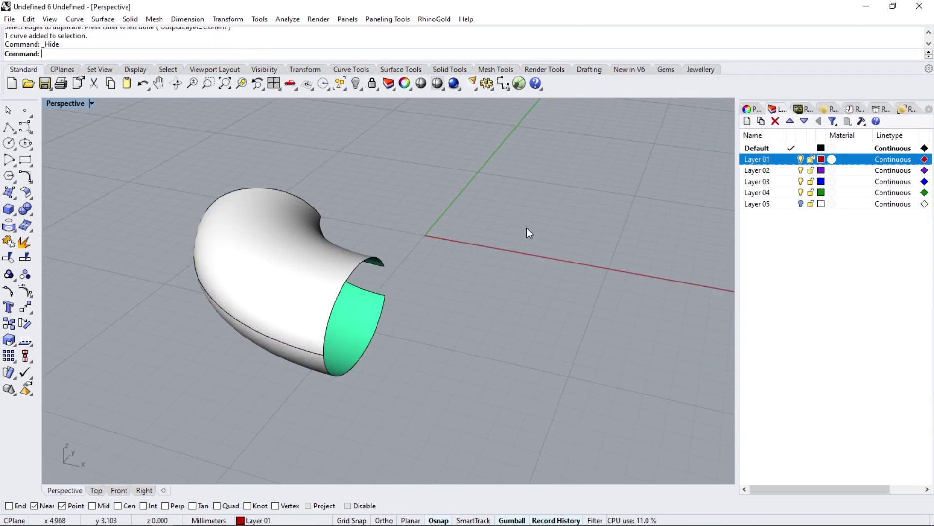
click(361, 302)
key(Delete)
right_drag(363, 277, 289, 385)
scroll(278, 344, down, 5)
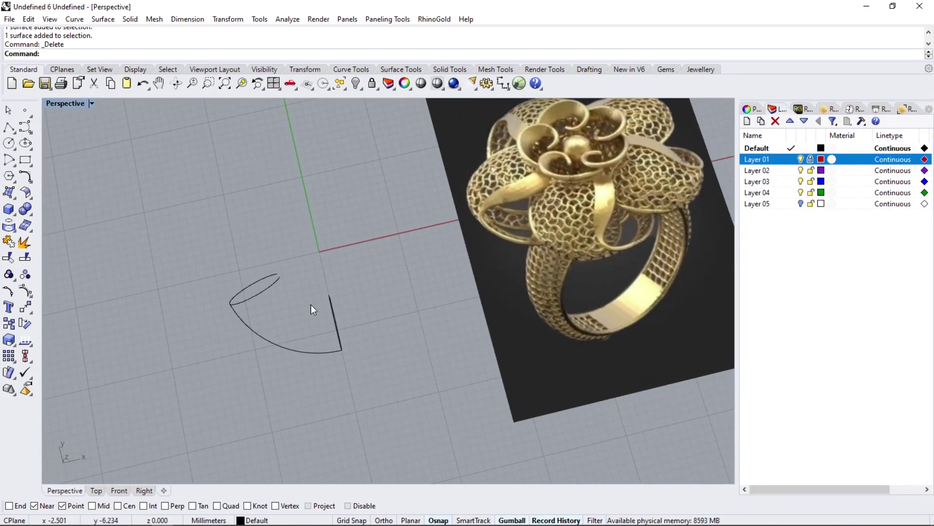
- Rebuild the two edge curves with 9 points at degree 3
click(320, 320)
shift+click(260, 294)
right_drag(260, 294, 142, 238)
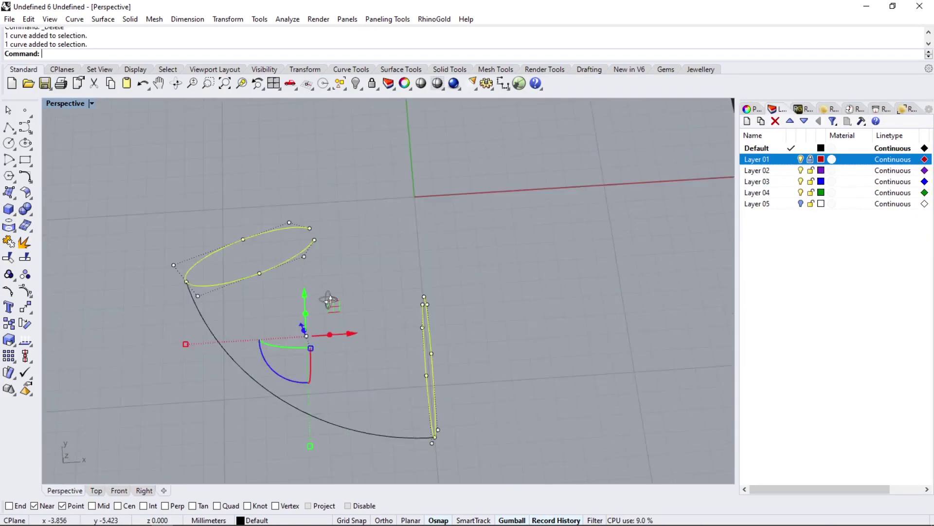
click(30, 185)
click(173, 203)
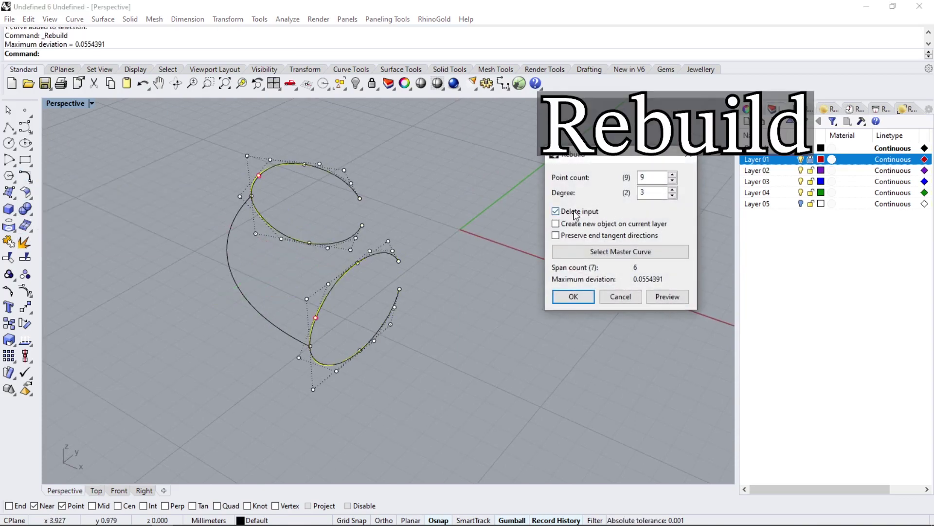
right_drag(292, 253, 369, 269)
key(Return)
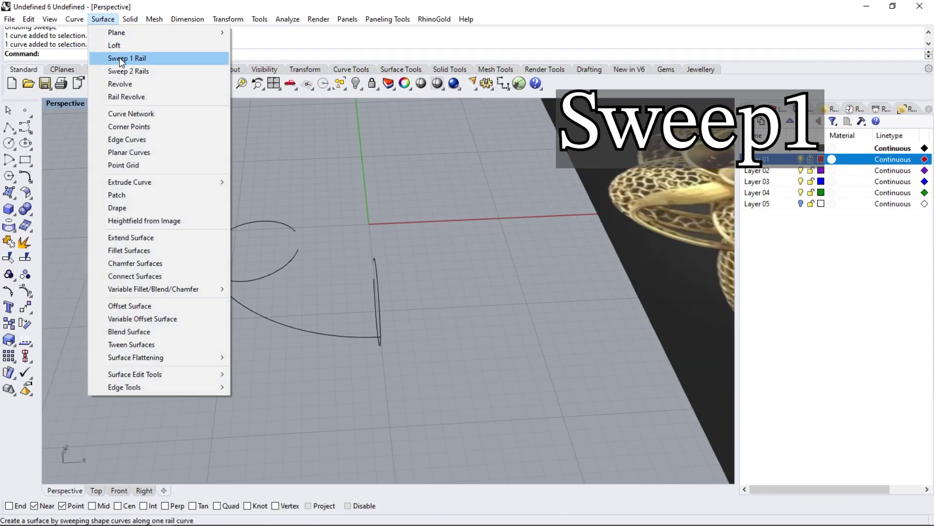
- Sweep the circle and ellipse sections along the lower arc rail
click(119, 57)
click(286, 324)
click(265, 283)
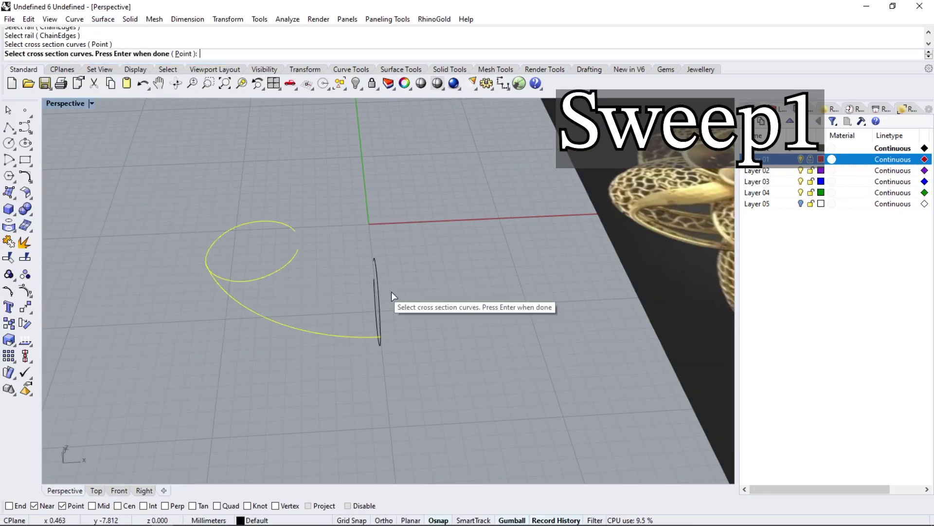
click(378, 302)
key(Return)
key(Return)
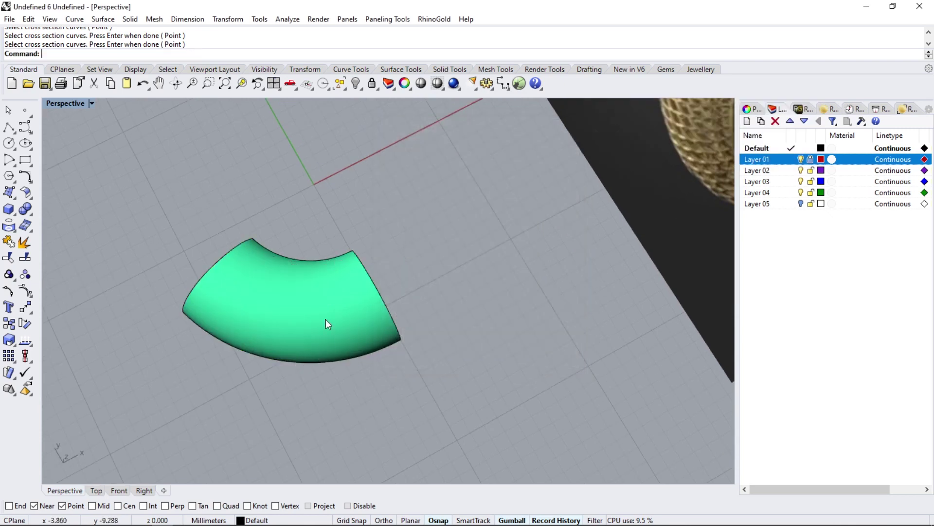
mouse_move(328, 321)
right_down()
mouse_move(283, 134)
mouse_move(339, 384)
right_up()
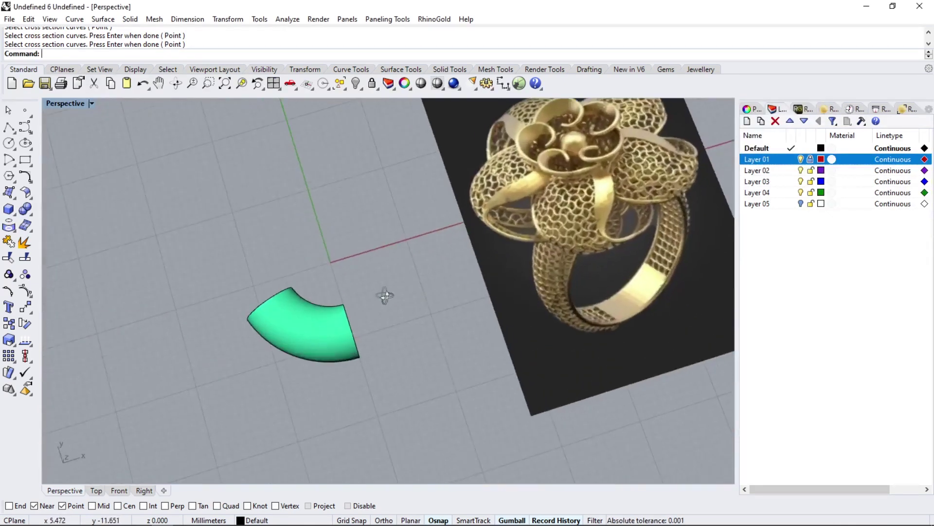
- Shift the sweep's end profile curve with the gumball and pull one point inward to bow it
scroll(498, 277, up, 2)
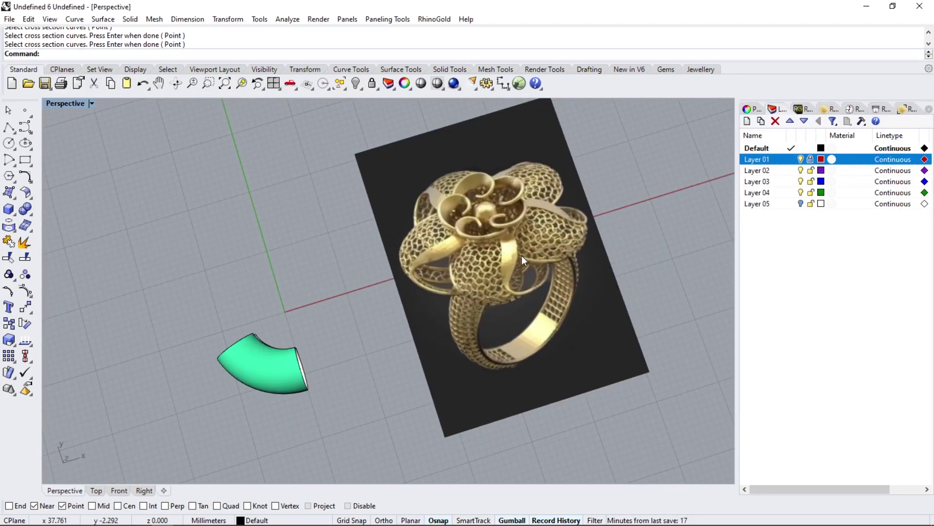
scroll(298, 382, up, 3)
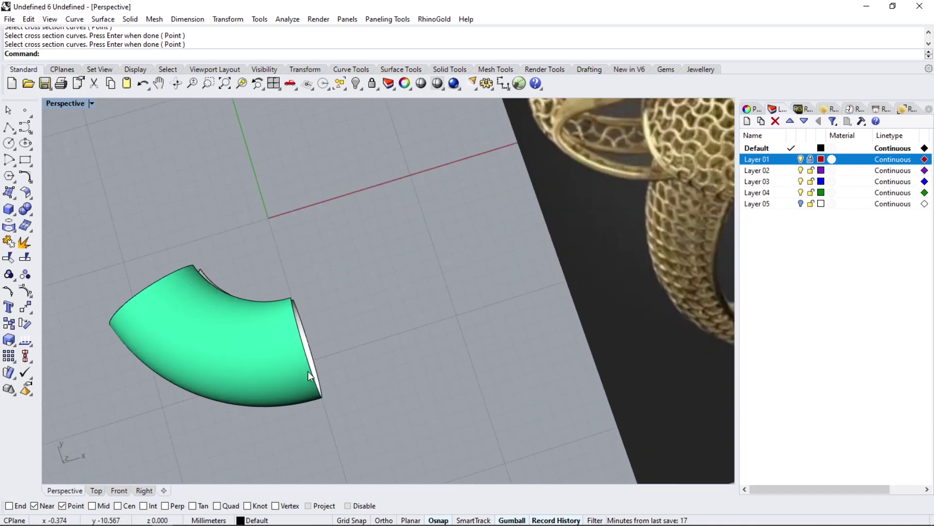
click(309, 377)
click(341, 402)
scroll(304, 379, up, 3)
scroll(310, 378, up, 2)
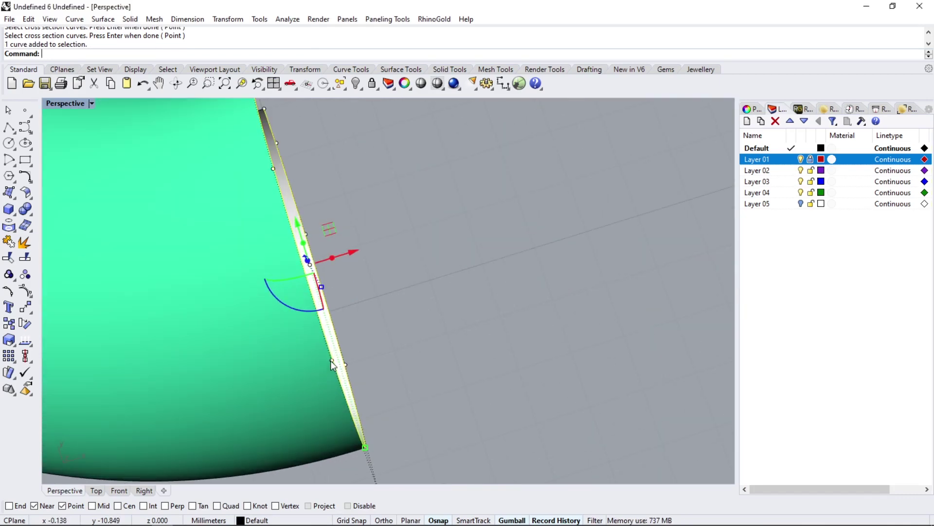
scroll(331, 362, down, 4)
drag(329, 373, 290, 358)
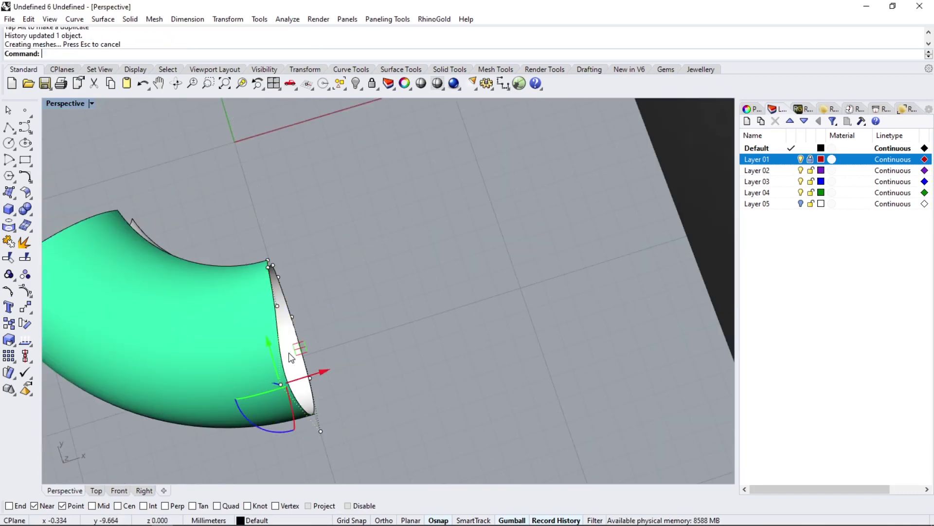
drag(309, 300, 285, 305)
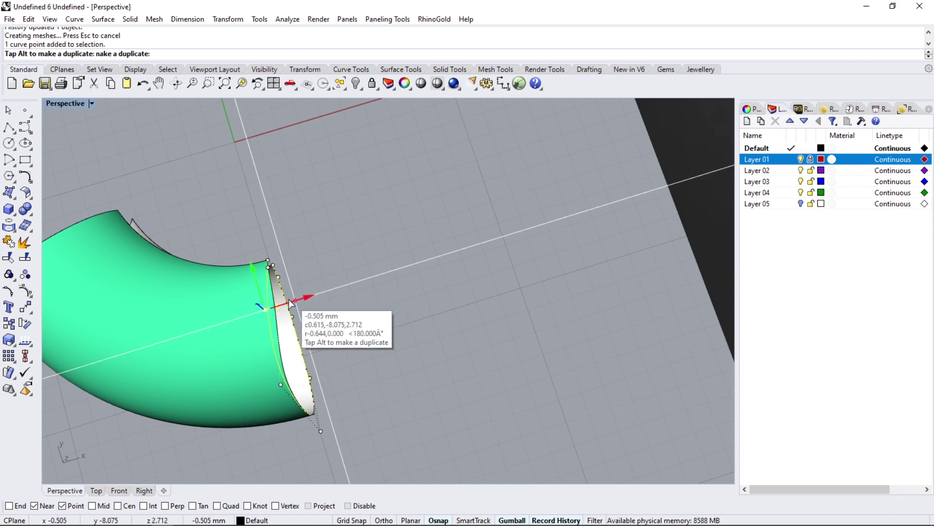
click(280, 385)
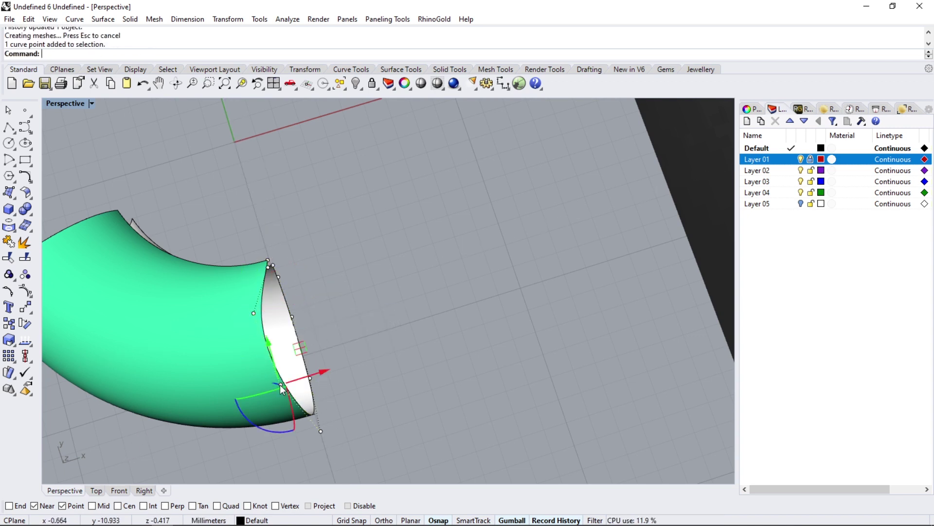
drag(313, 375, 289, 382)
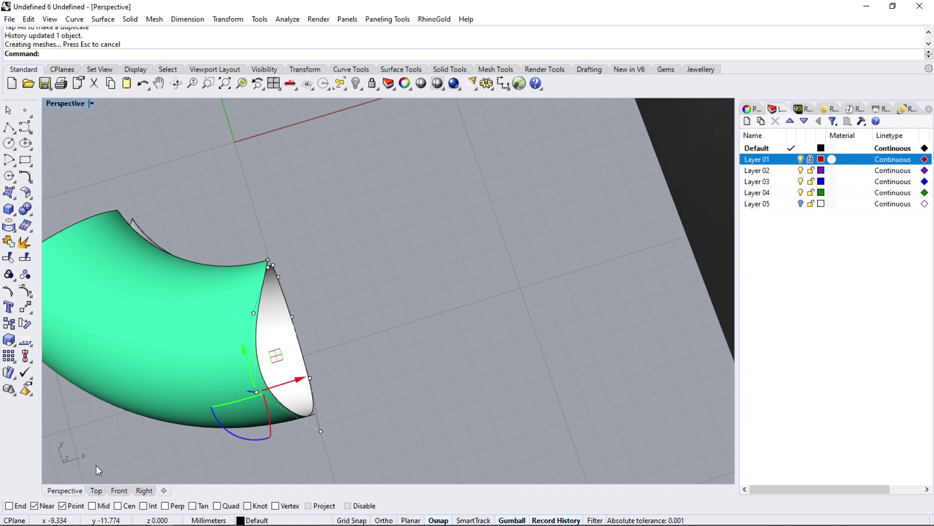
click(97, 491)
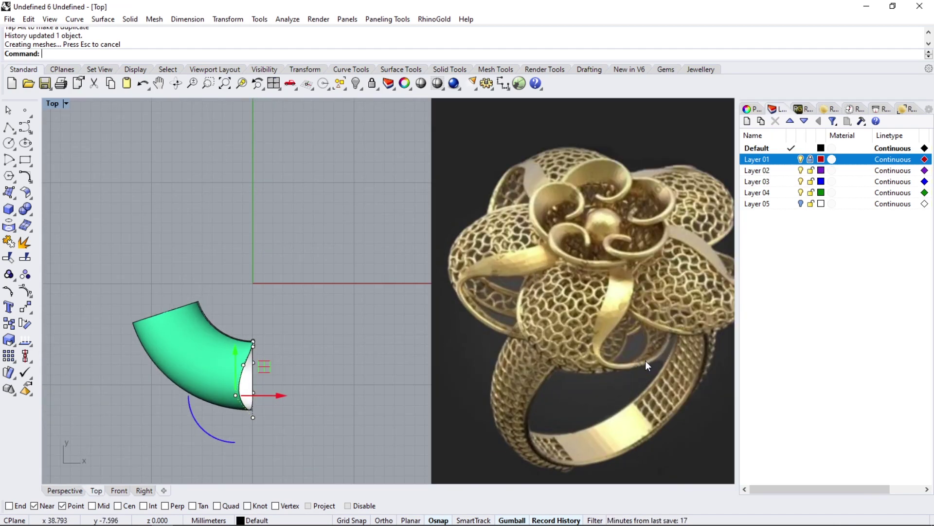
- Move an end-profile control point up and right to widen the tip, undoing one stray move
scroll(253, 381, up, 1)
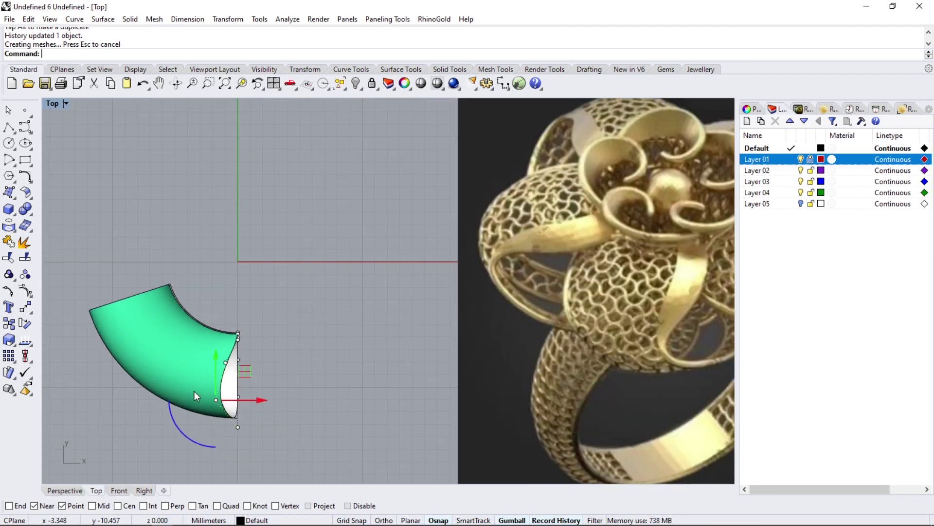
scroll(208, 441, up, 3)
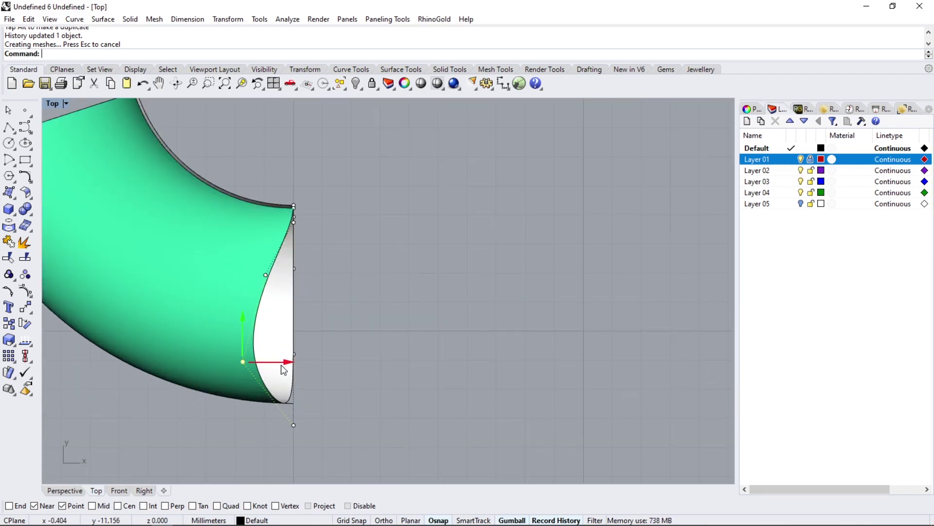
drag(284, 370, 244, 367)
key(ctrl+z)
click(245, 367)
scroll(244, 367, up, 3)
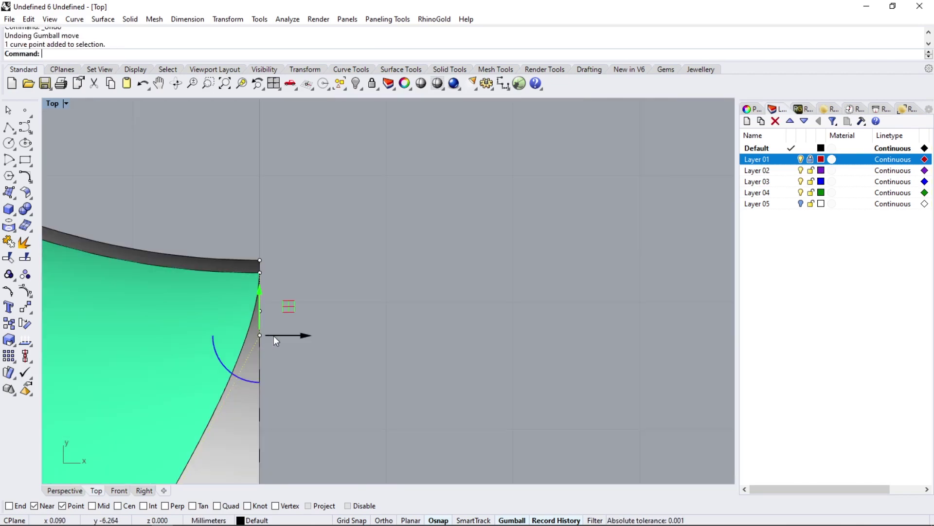
drag(274, 335, 286, 299)
scroll(283, 387, down, 4)
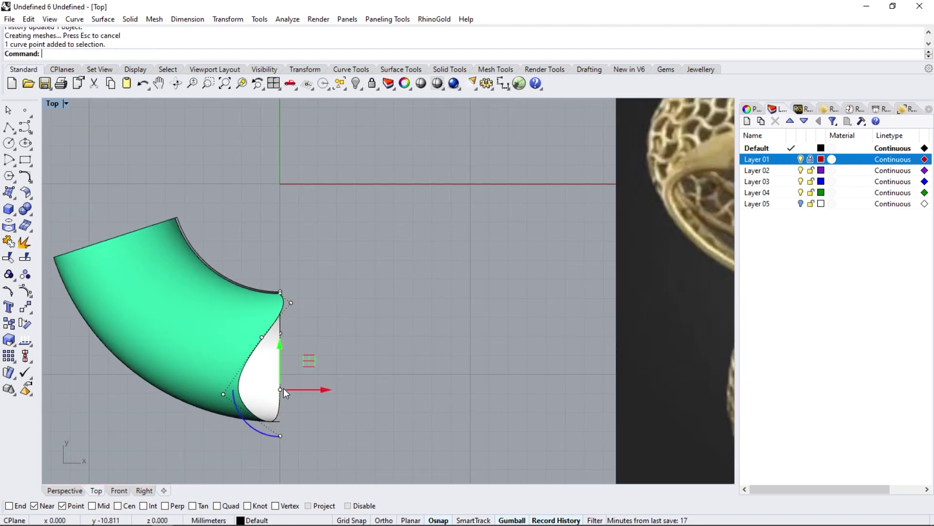
drag(283, 388, 304, 389)
scroll(169, 367, down, 2)
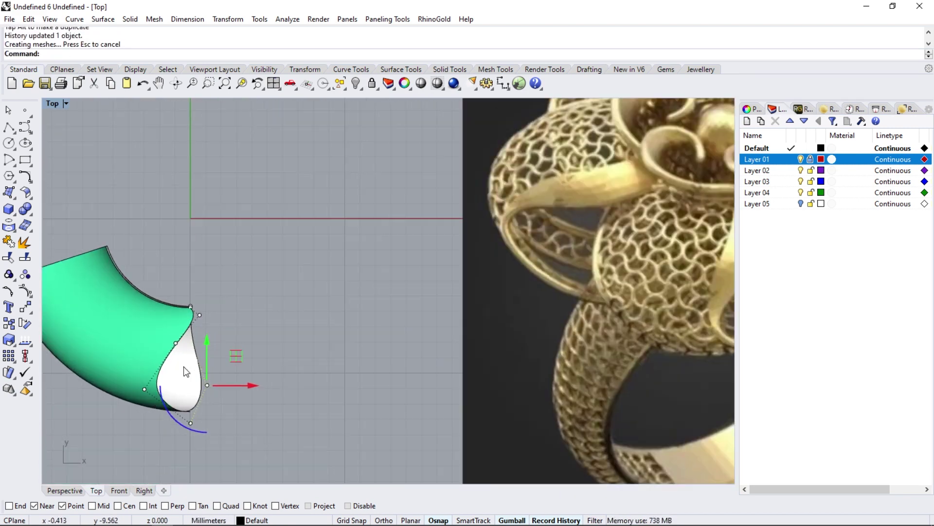
- Check the profile in wireframe and shaded, then rotate the selected control point outward
key(ctrl+alt+w)
scroll(186, 357, up, 4)
scroll(194, 233, up, 3)
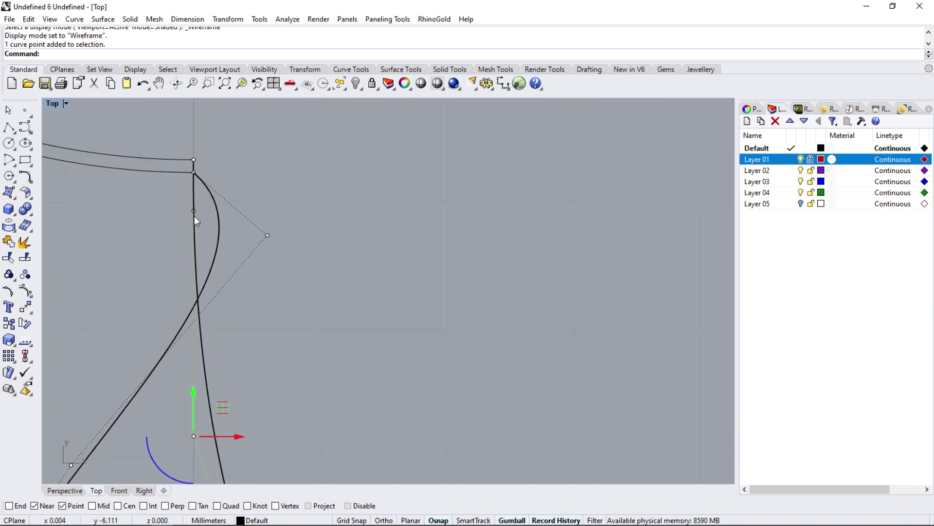
key(ctrl+alt+s)
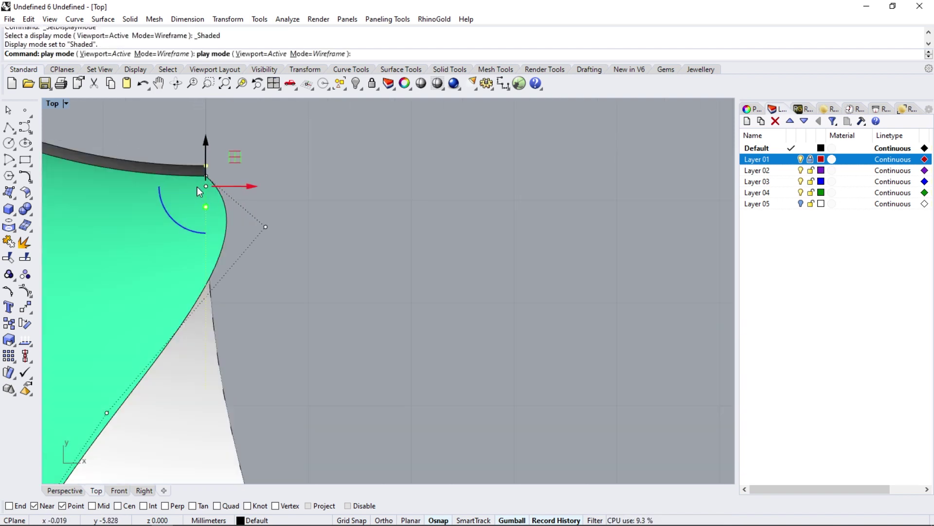
scroll(197, 237, down, 3)
click(25, 324)
click(236, 391)
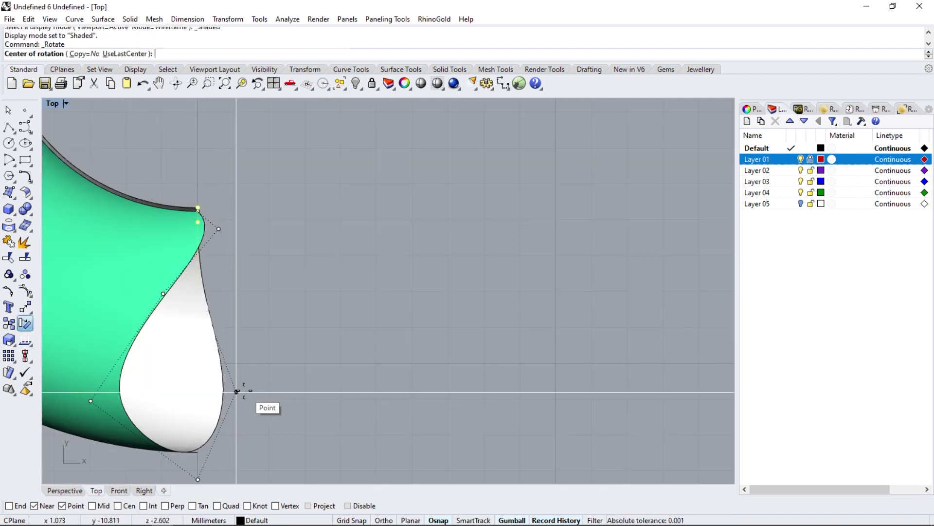
click(254, 181)
click(322, 199)
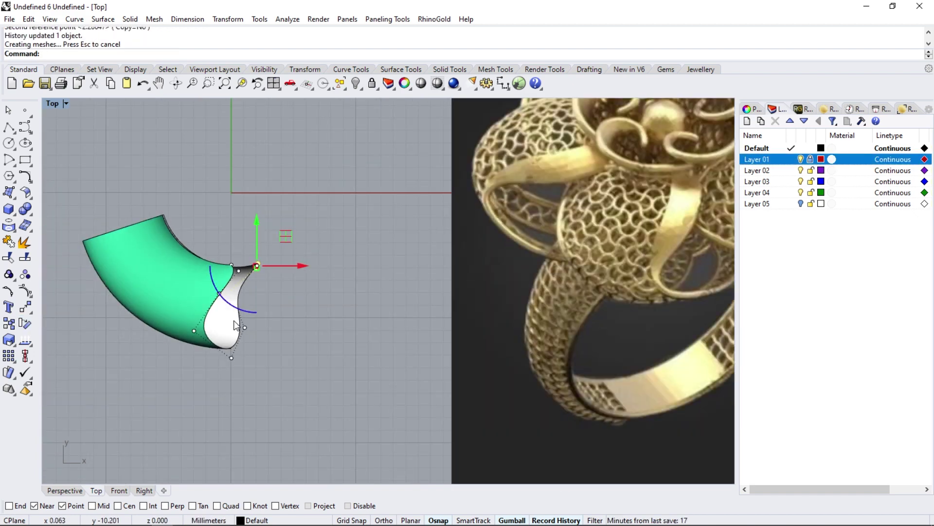
- Drag a profile control point outward to flare the tip, then rotate the tip points
key(ctrl+alt+w)
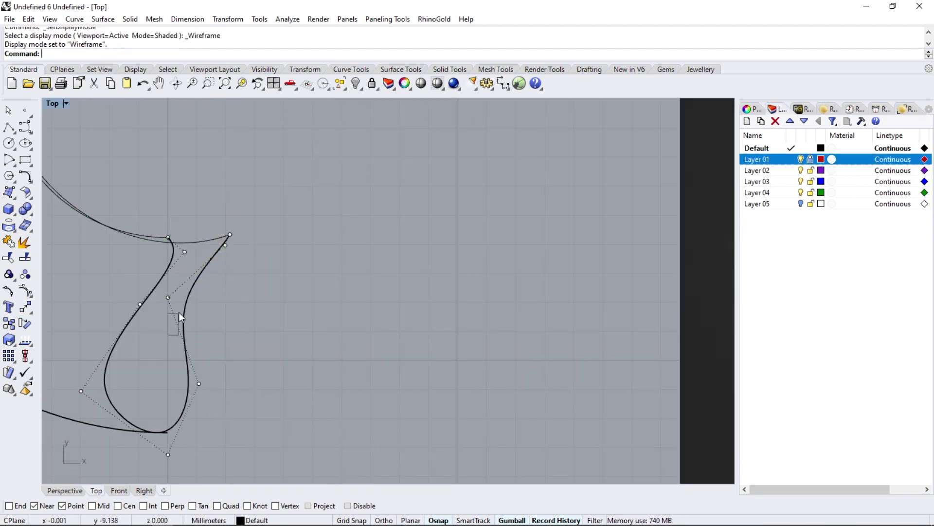
click(182, 310)
click(169, 304)
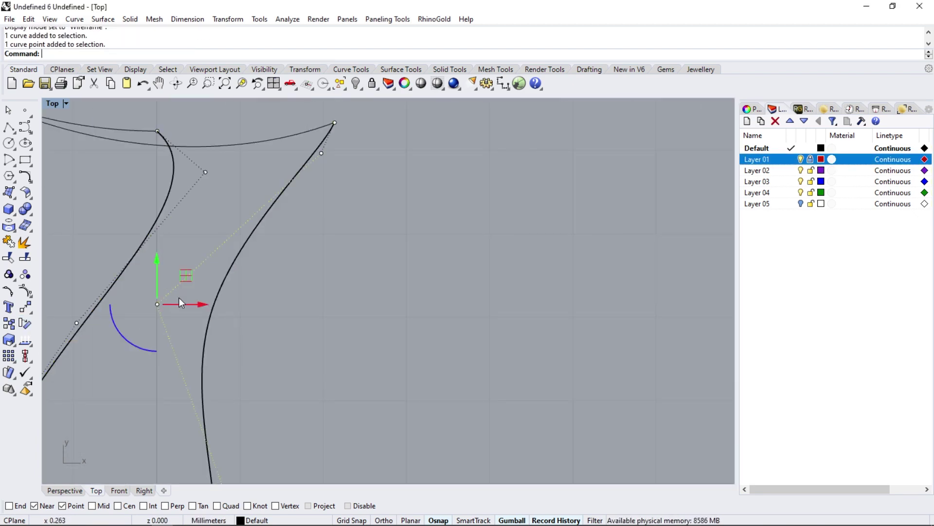
key(ctrl+alt+s)
drag(219, 308, 273, 313)
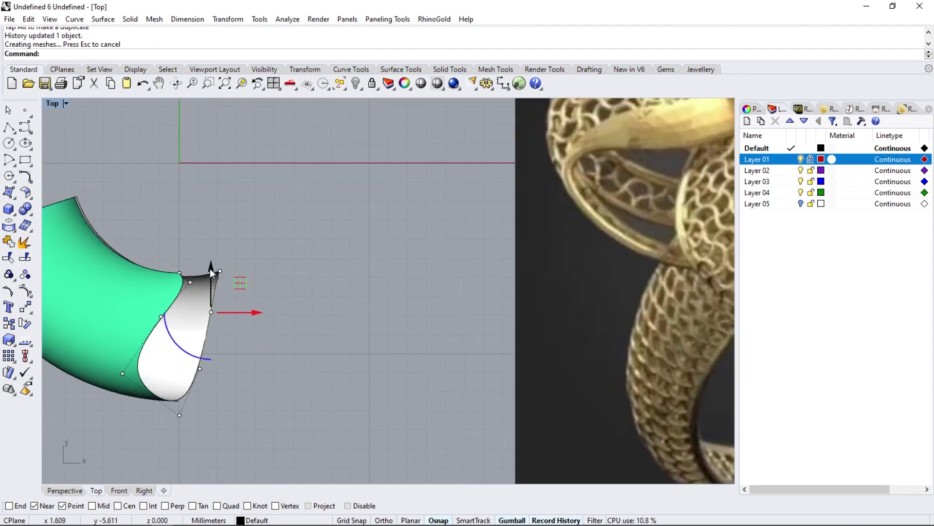
click(25, 323)
click(199, 327)
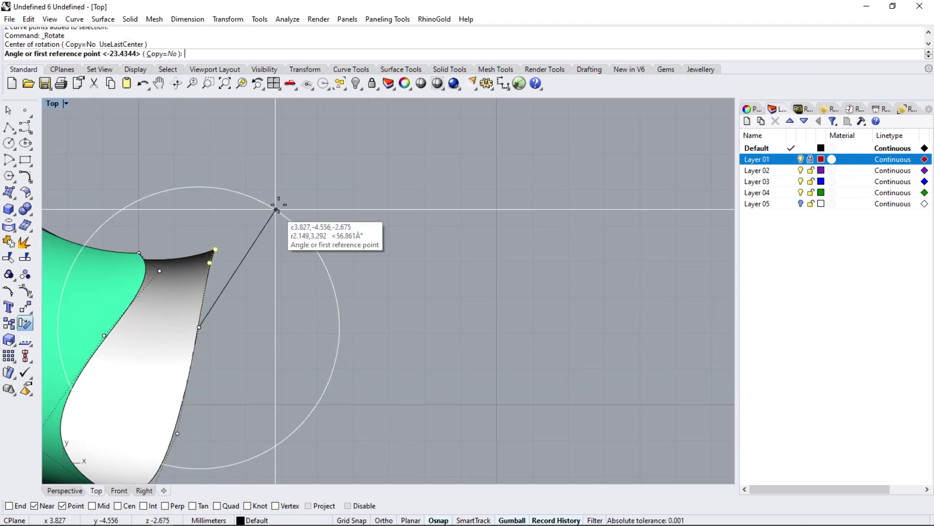
click(281, 199)
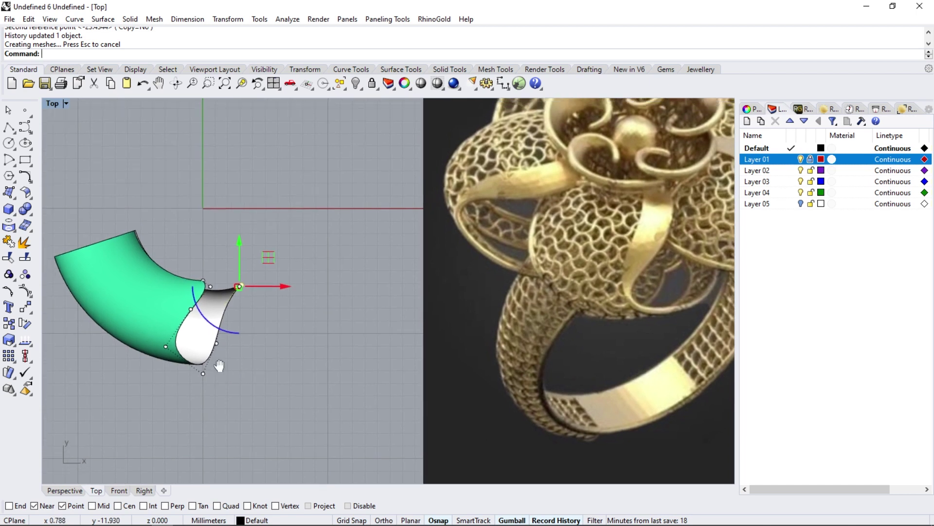
scroll(231, 364, up, 3)
click(238, 356)
click(208, 427)
click(239, 356)
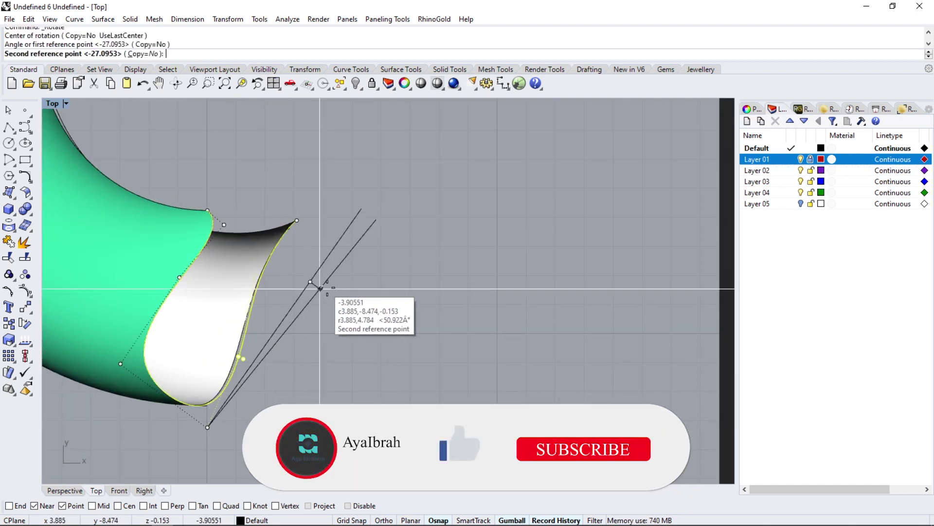
- Rotate the two control points at the profile's tip to curl it
click(207, 317)
key(ctrl+alt+w)
drag(305, 163, 334, 187)
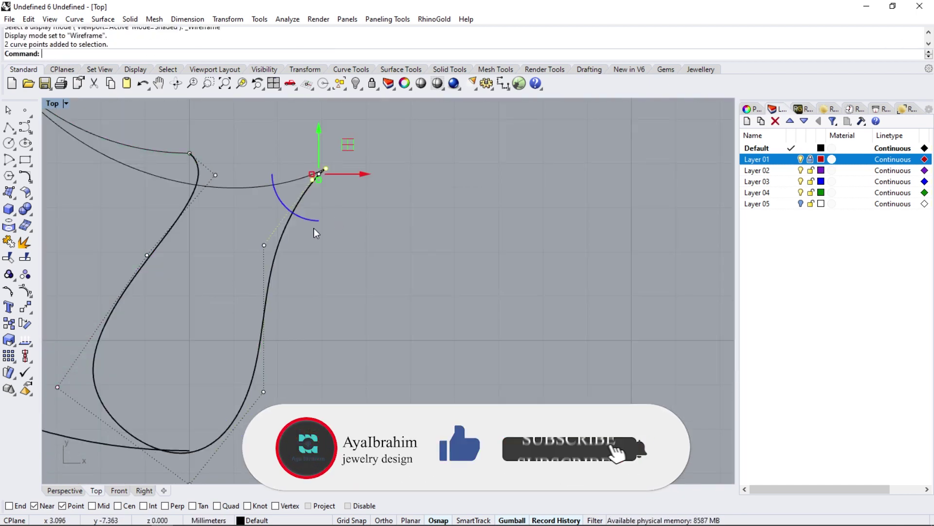
key(ctrl+alt+w)
click(25, 324)
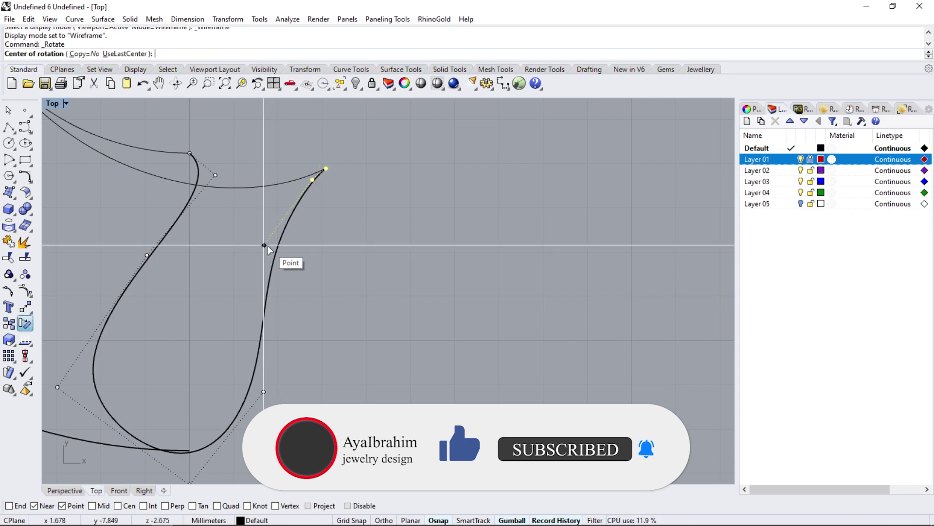
click(265, 246)
click(319, 174)
click(292, 146)
- Rotate another profile point twice to refine the pointed tip, then view it shaded
click(264, 245)
key(Return)
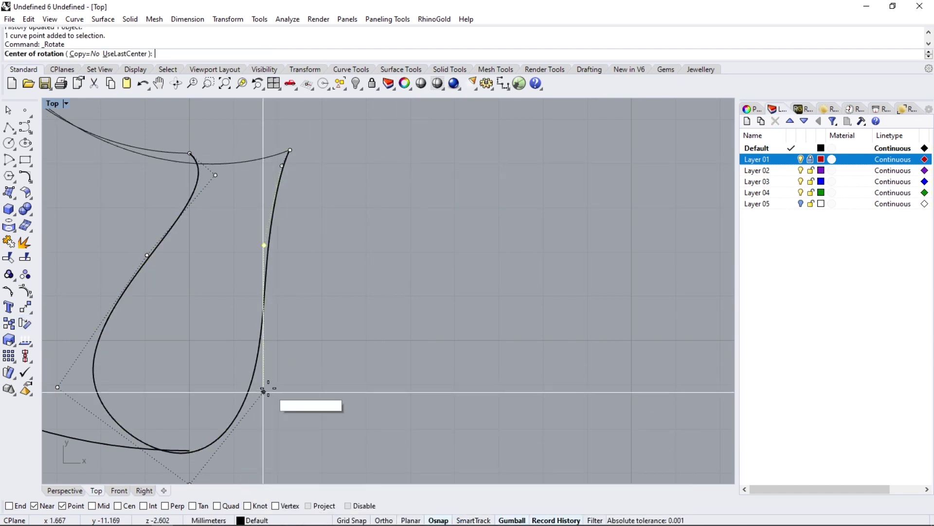
click(265, 386)
click(264, 245)
click(298, 258)
key(Return)
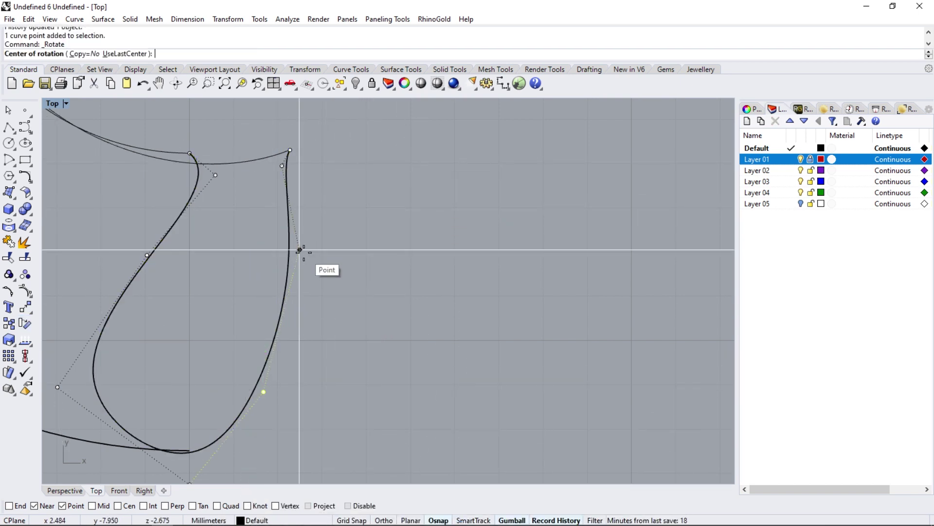
click(299, 249)
click(301, 417)
key(ctrl+alt+s)
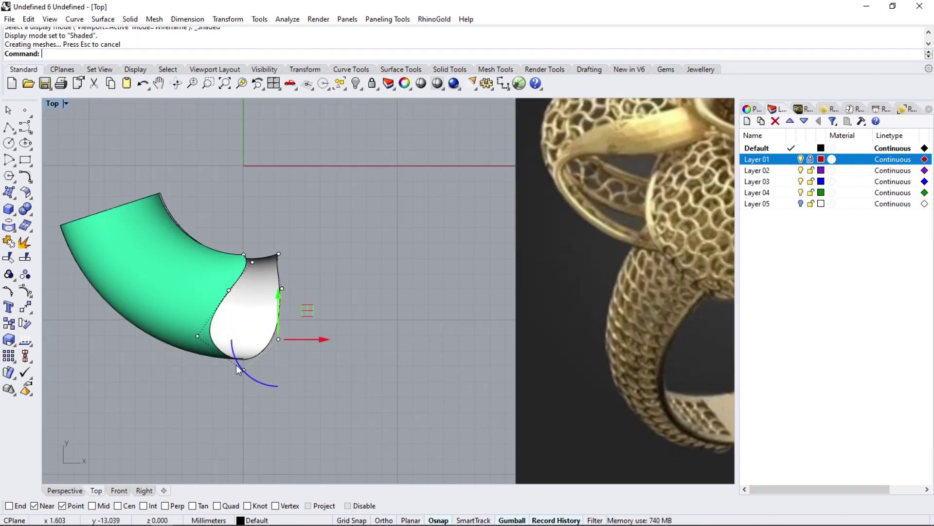
scroll(236, 364, down, 3)
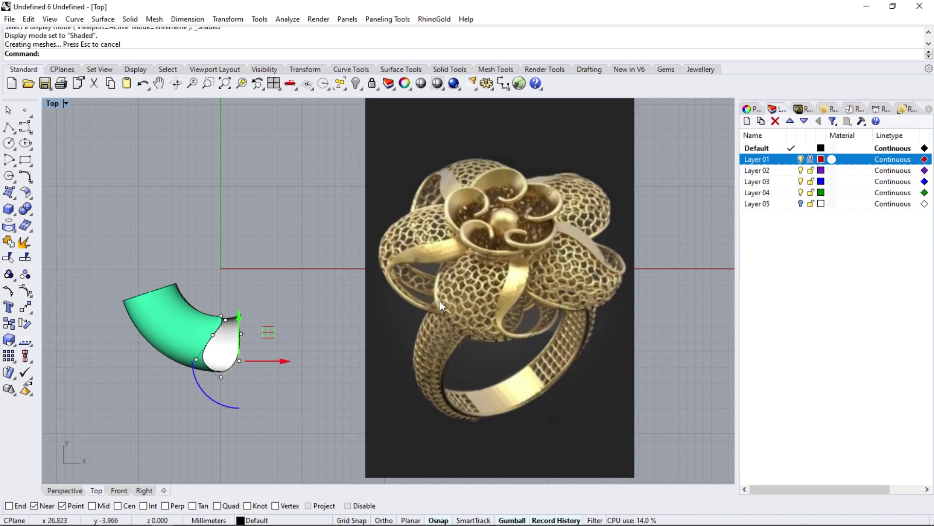
- Switch the viewport to Ghosted and pull a top-edge control point down
scroll(220, 303, up, 5)
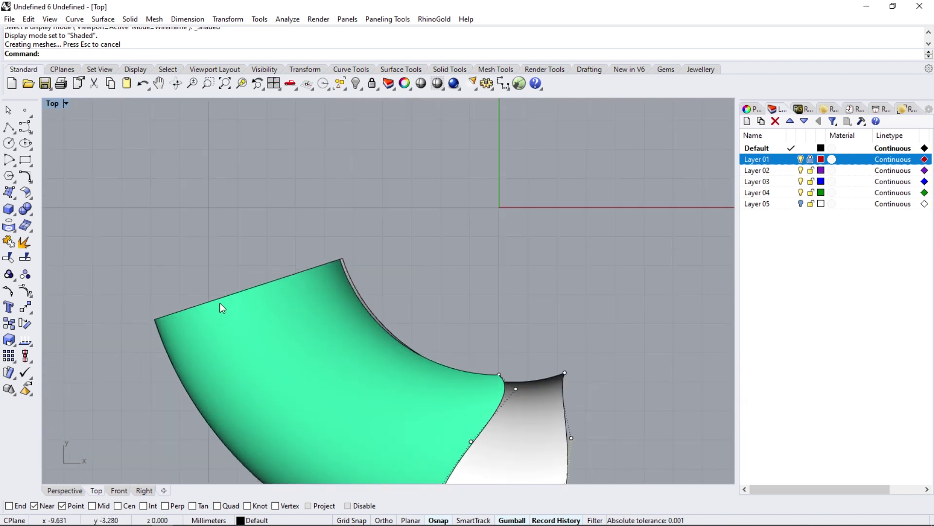
click(65, 104)
click(76, 172)
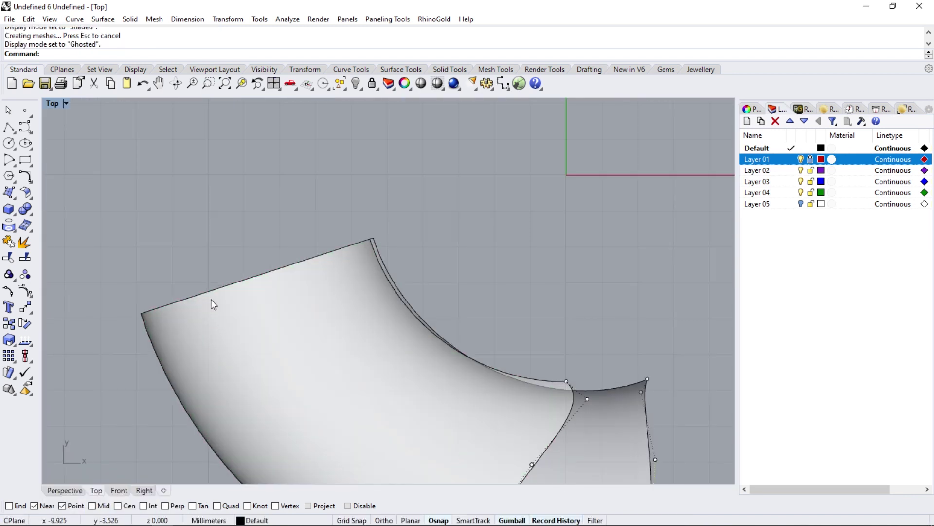
click(213, 300)
scroll(198, 301, up, 3)
scroll(197, 303, up, 3)
scroll(243, 295, down, 3)
click(219, 298)
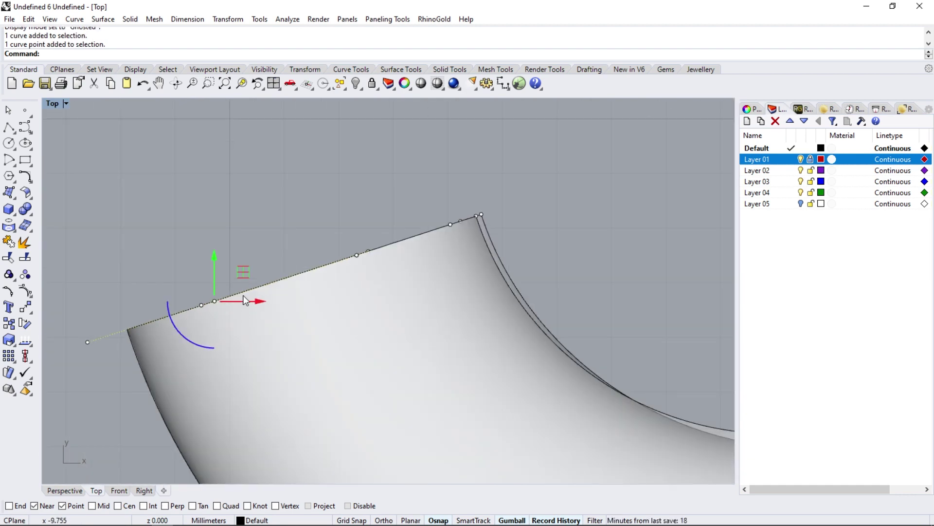
drag(243, 295, 280, 330)
- Rotate another edge control point twice to sharpen the petal edge
scroll(329, 289, up, 3)
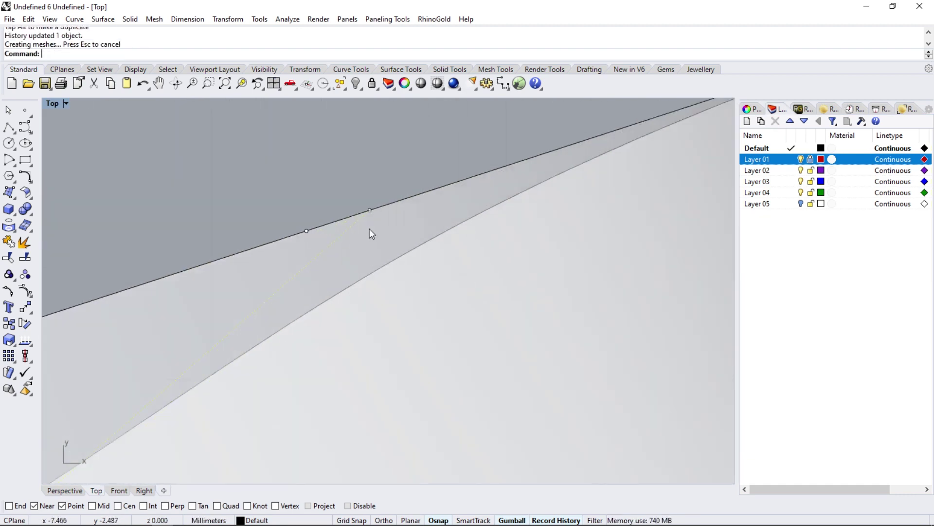
click(372, 206)
scroll(292, 272, down, 3)
click(22, 326)
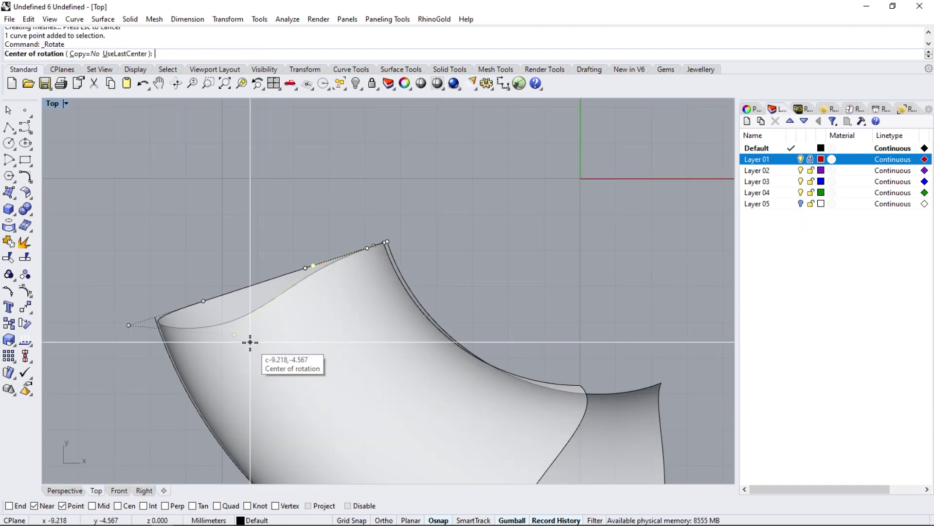
click(234, 334)
click(288, 204)
click(396, 214)
scroll(239, 323, up, 2)
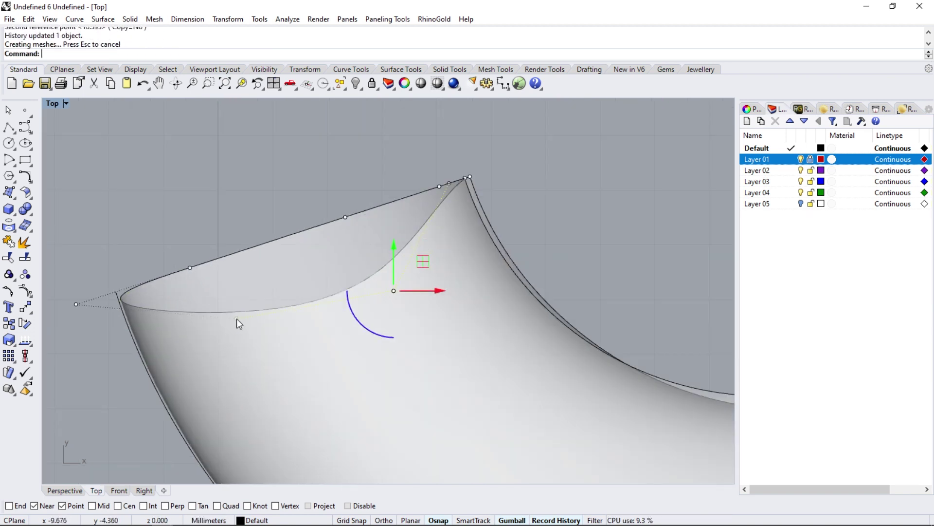
right_click(101, 325)
click(76, 304)
click(157, 271)
click(371, 243)
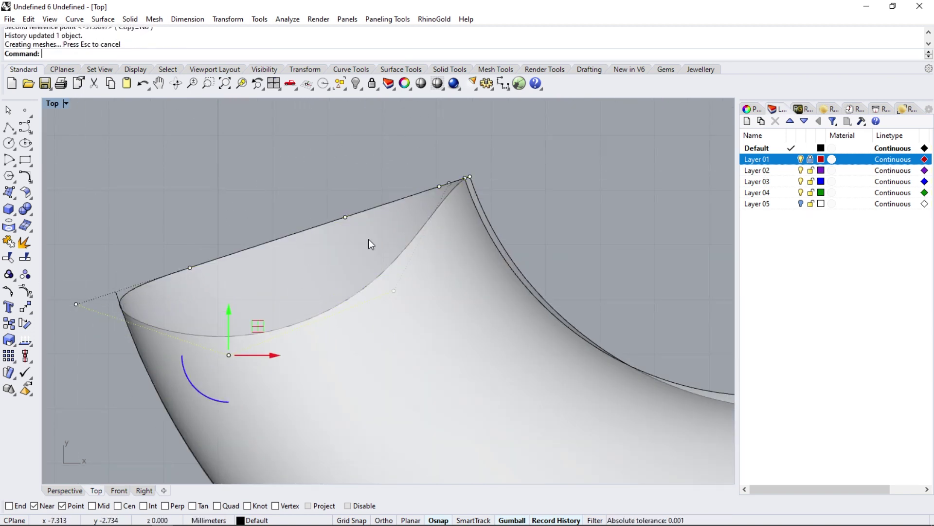
- Rotate the control point near the petal tip to curl it further
scroll(448, 191, up, 3)
click(444, 176)
scroll(312, 292, down, 2)
right_click(298, 327)
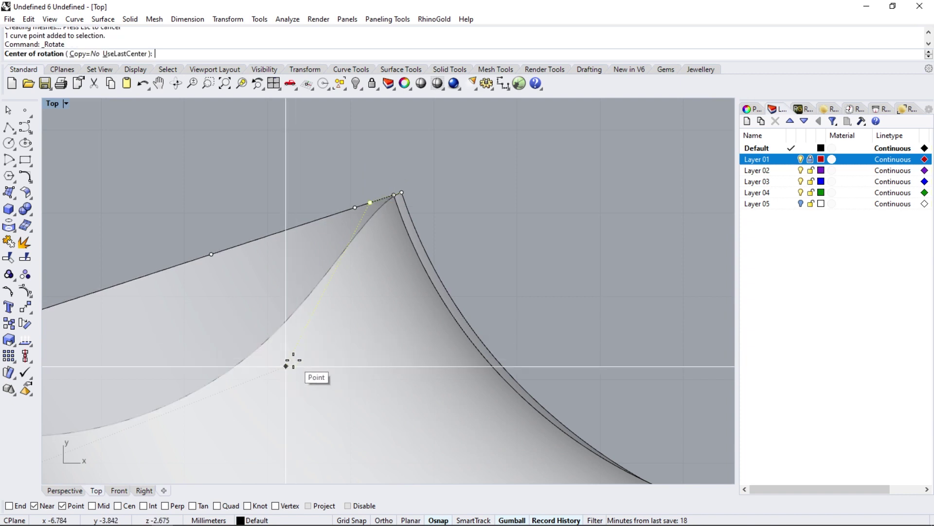
click(286, 366)
click(471, 187)
click(500, 209)
scroll(325, 188, down, 2)
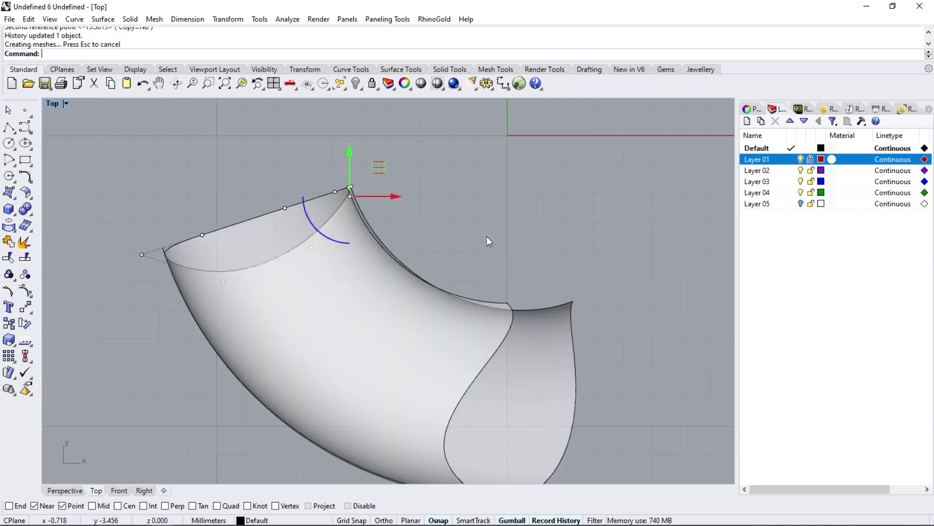
scroll(496, 278, up, 3)
- Move the edge curve's corner point down and set the viewport to Shaded
click(501, 290)
click(528, 311)
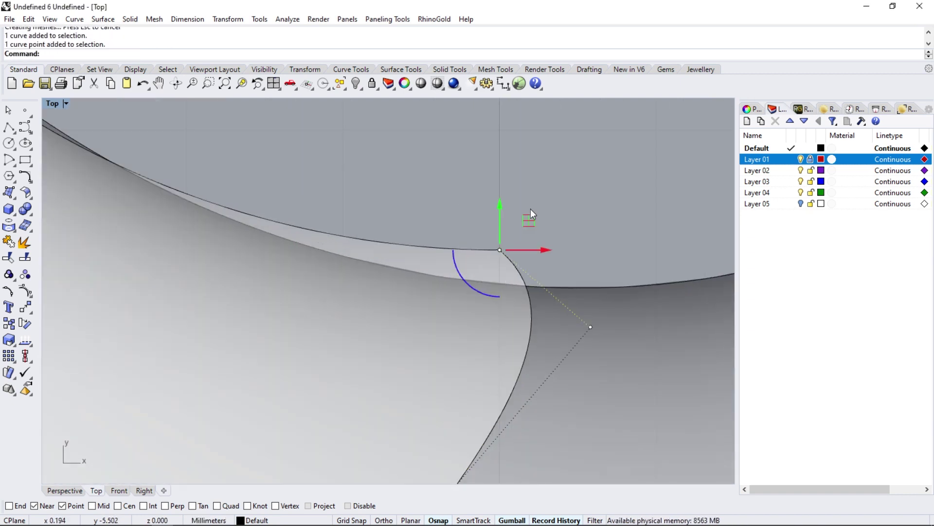
drag(530, 215, 535, 245)
scroll(415, 218, down, 3)
scroll(402, 302, down, 2)
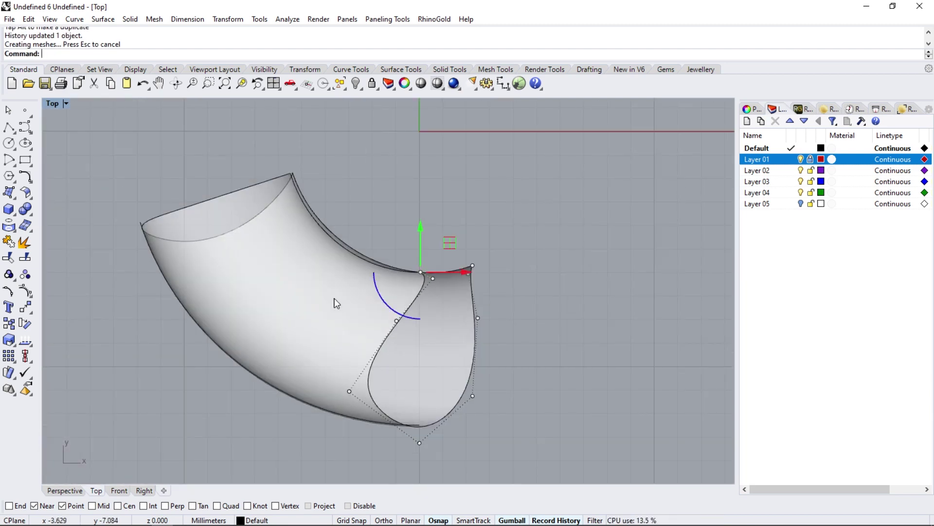
key(ctrl+alt+s)
scroll(309, 342, down, 2)
scroll(194, 365, down, 2)
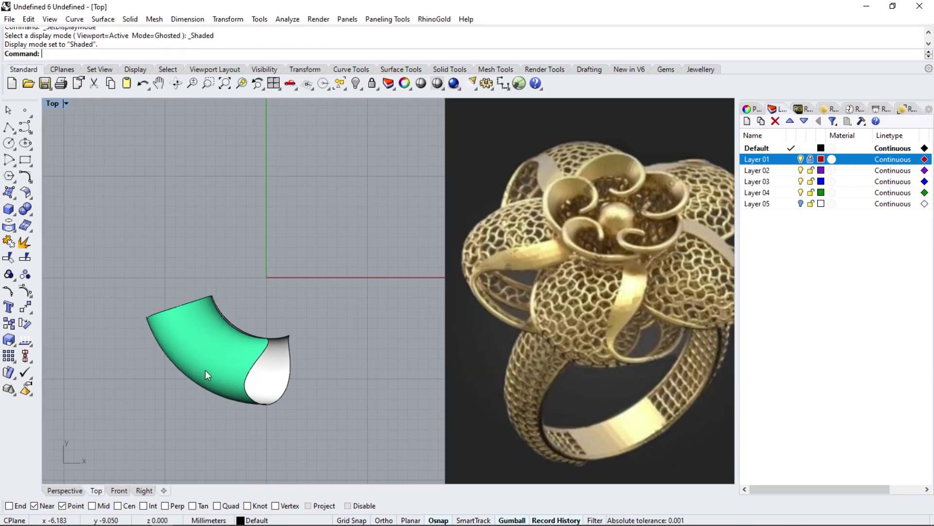
- Undo the property change and polar-array the petal: centre 0, 5 items, 360°
click(176, 315)
key(ctrl+z)
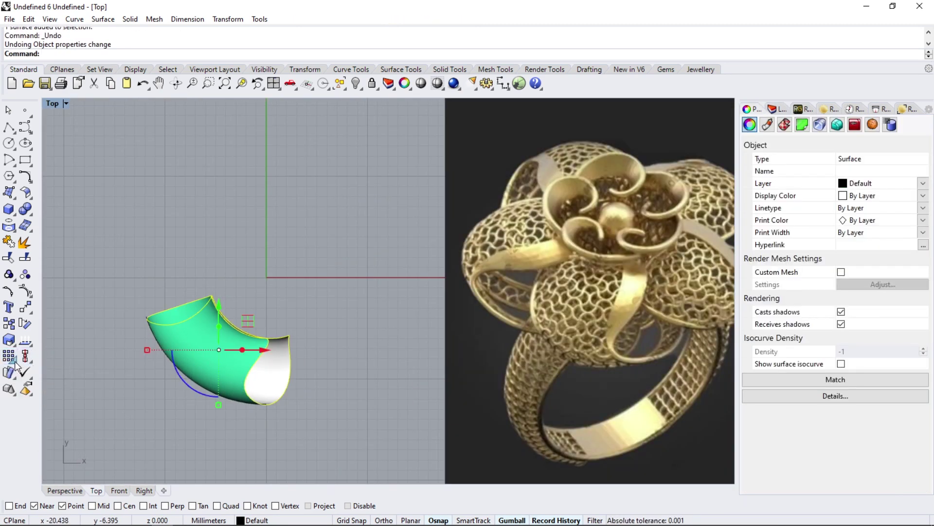
click(40, 361)
text(0)
key(Return)
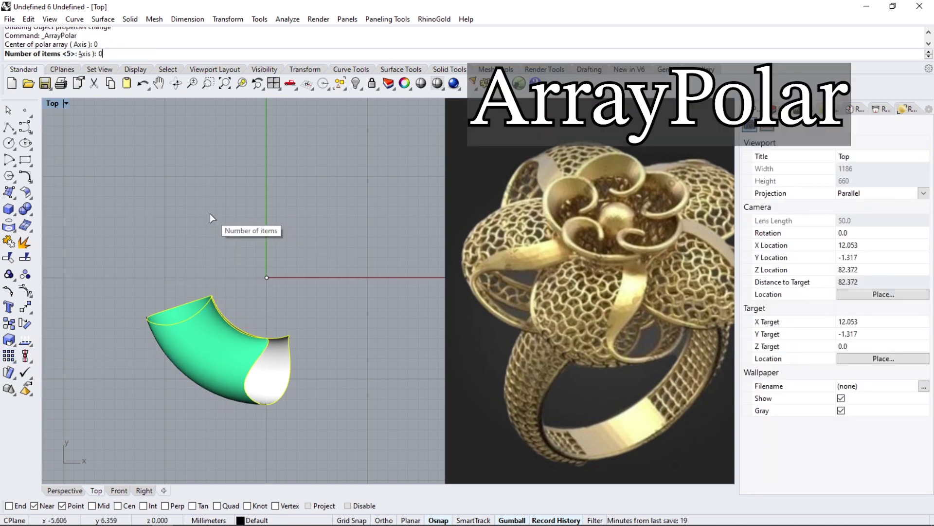
text(5)
key(Return)
key(Return)
key(Return)
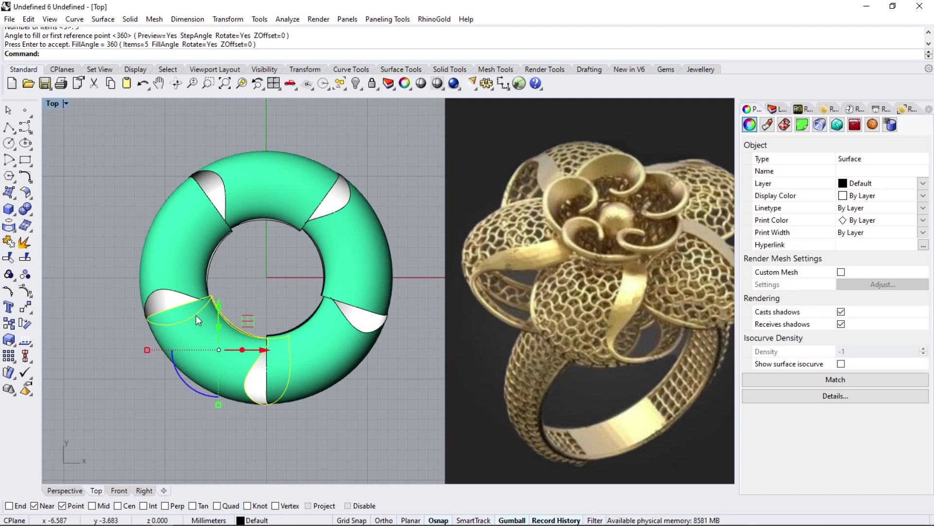
- Run IsolateLock, keeping only the original petal curve and surface unlocked
click(374, 89)
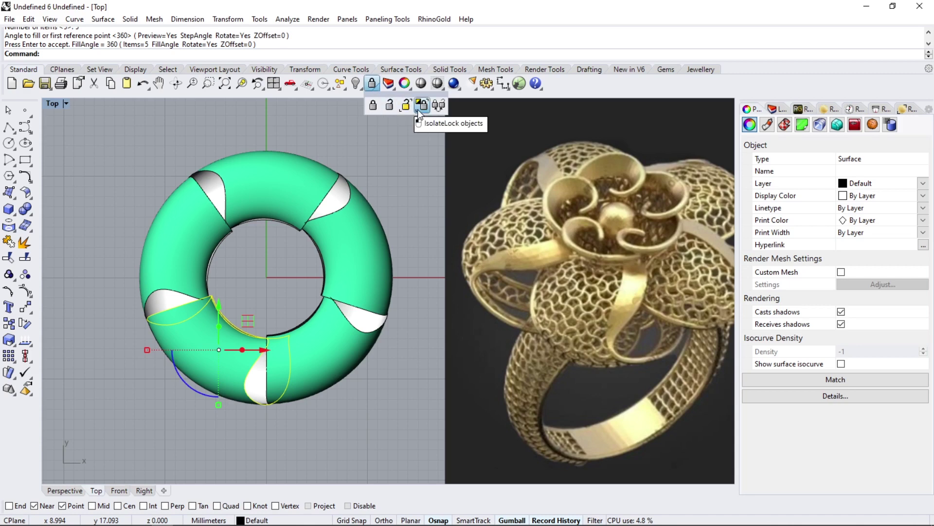
click(417, 110)
click(240, 332)
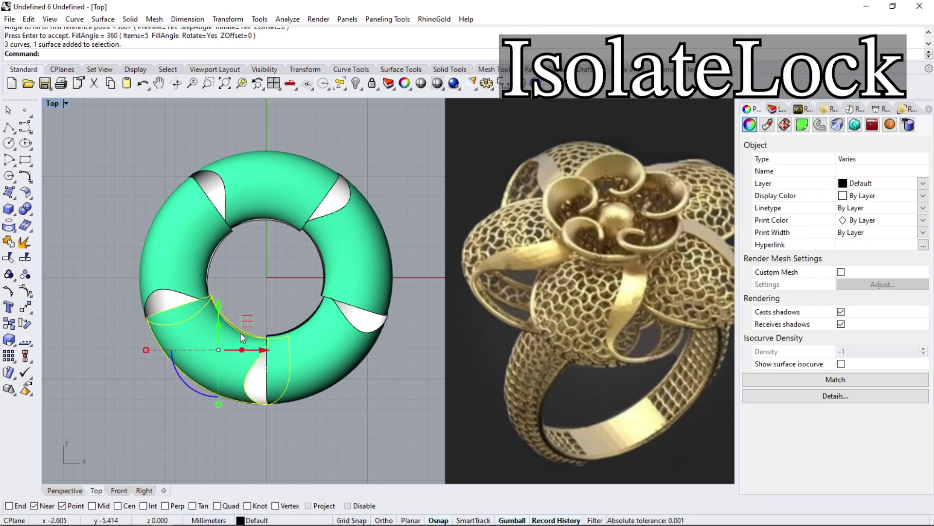
scroll(165, 353, up, 2)
click(191, 352)
key(ctrl+l)
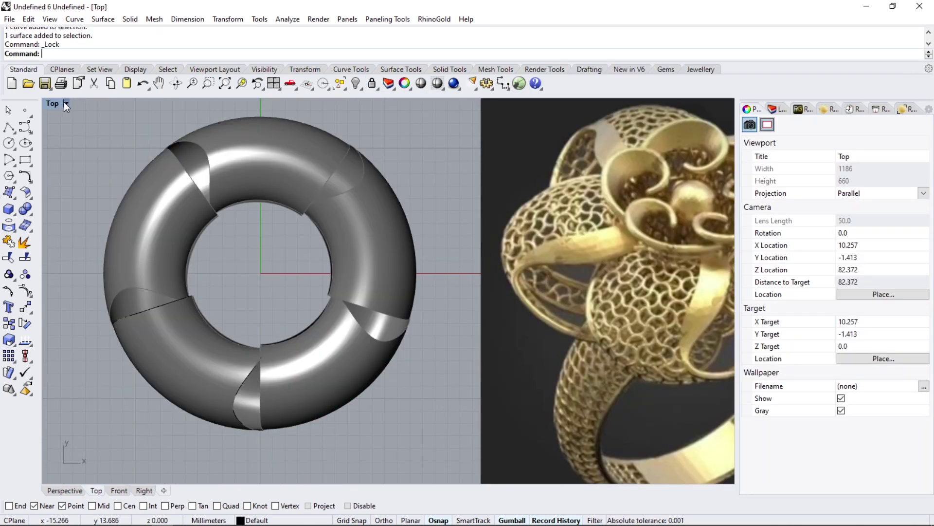
- Switch the Top viewport to Rendered display
click(63, 101)
click(78, 161)
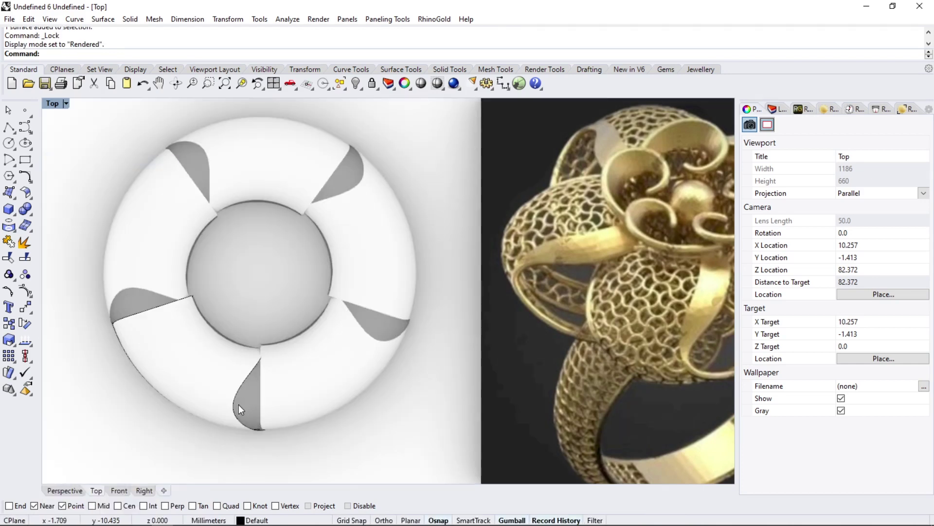
scroll(239, 405, down, 2)
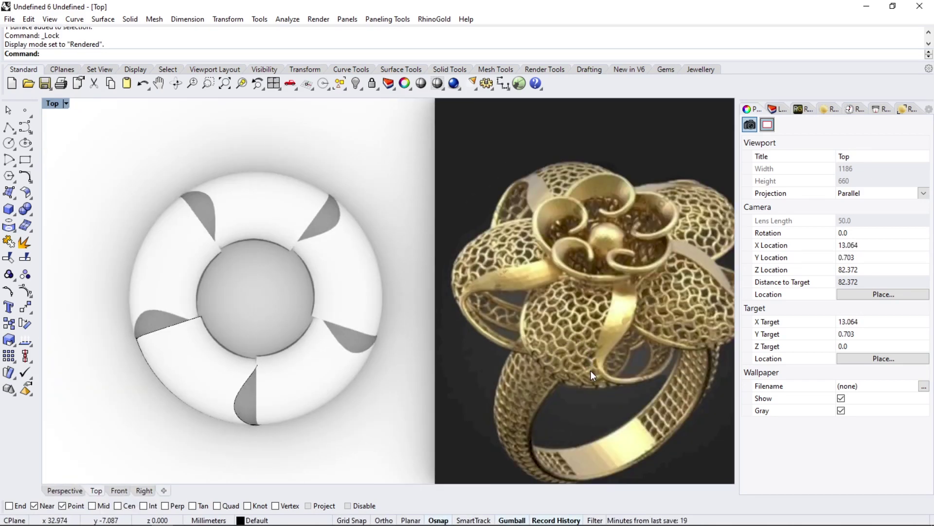
- Drag the profile curve's bottom, middle-left and middle points so the petals bulge outward
scroll(247, 381, up, 2)
click(247, 382)
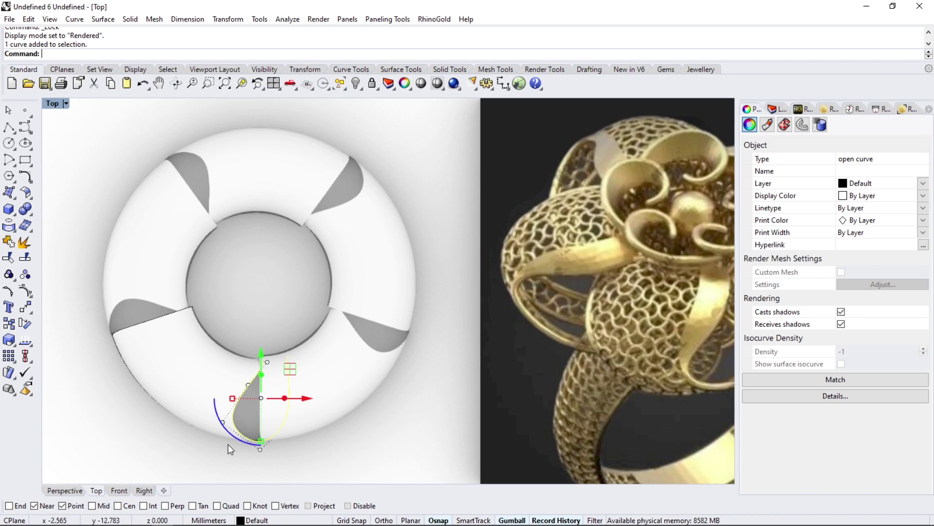
scroll(259, 449, up, 1)
click(260, 449)
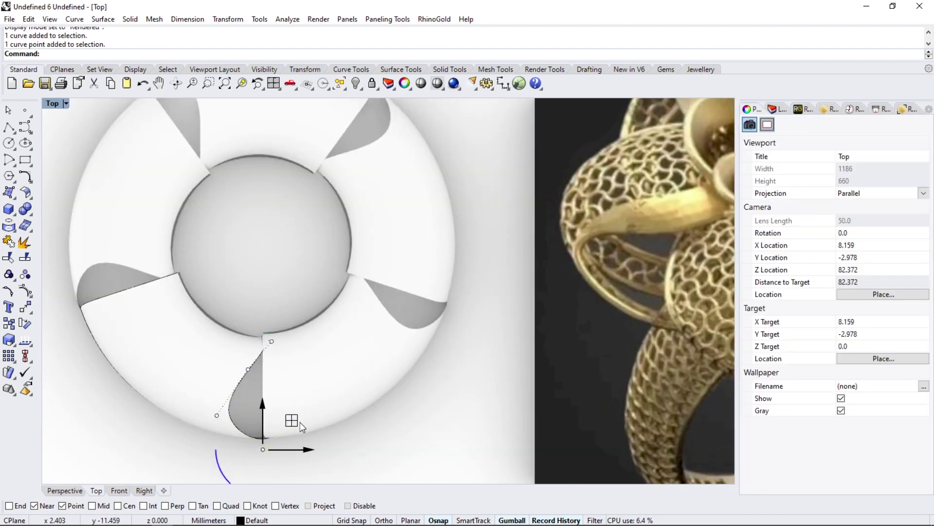
mouse_move(290, 421)
mouse_down()
mouse_move(292, 431)
mouse_move(271, 436)
mouse_up()
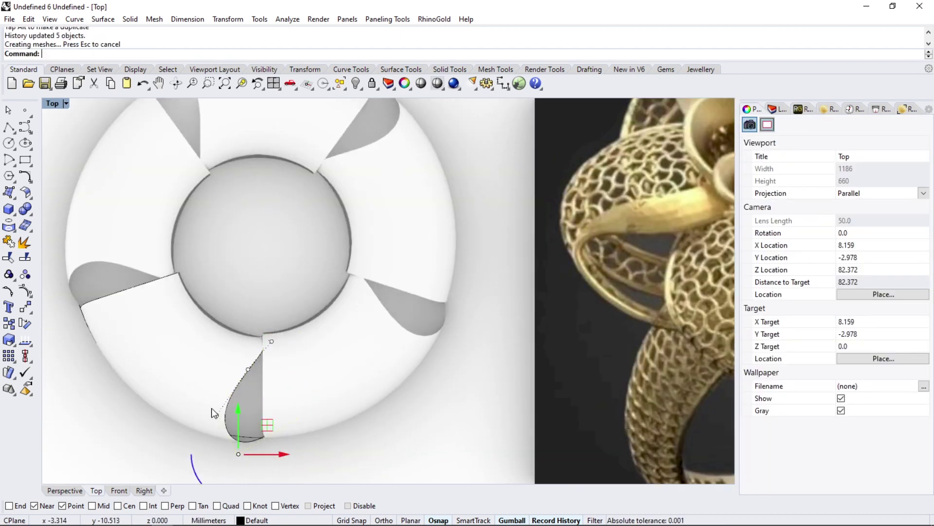
click(219, 413)
drag(253, 401, 228, 391)
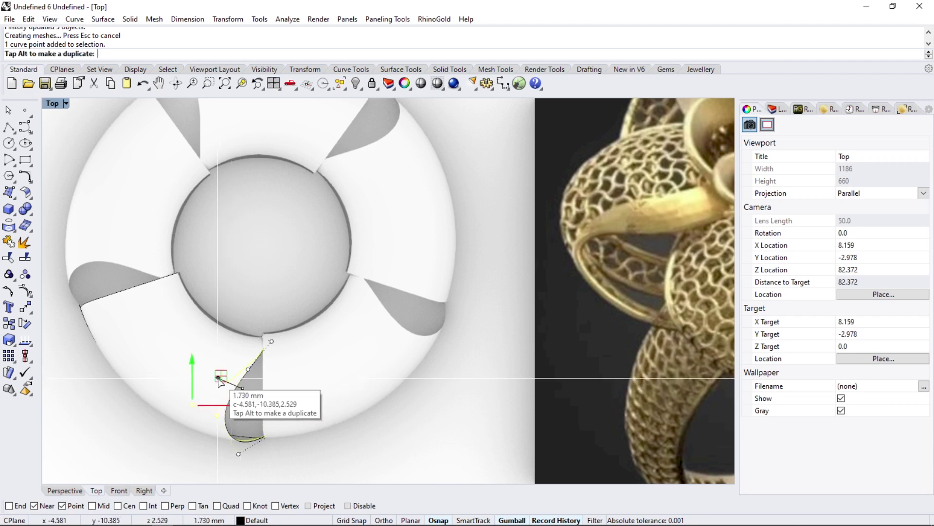
click(249, 369)
drag(270, 346, 274, 352)
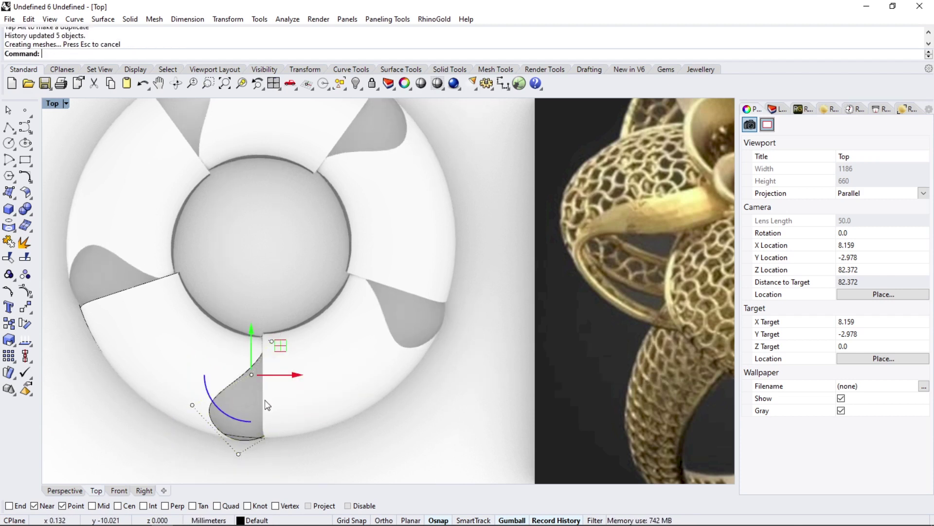
key(Escape)
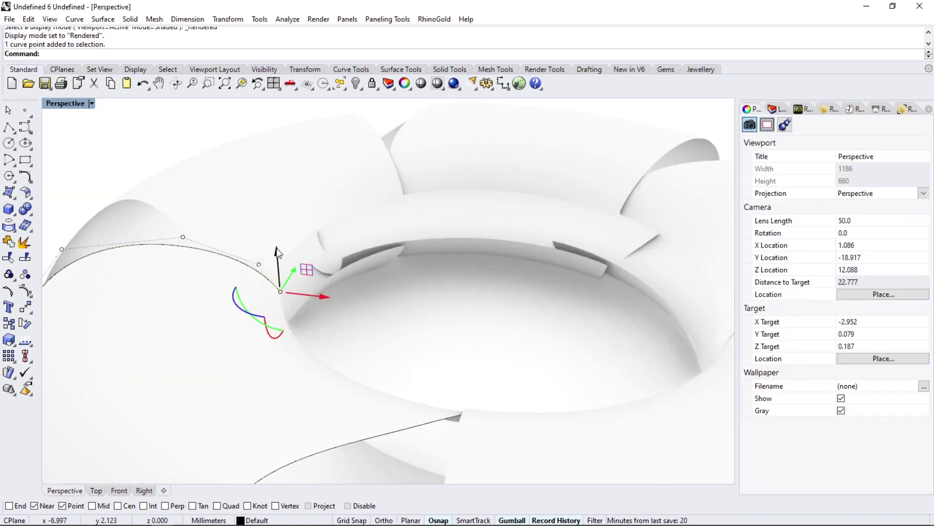
- Drag the petal curve's end point and nearby points to reshape the petal
drag(284, 297, 265, 258)
mouse_move(203, 236)
right_down()
mouse_move(264, 225)
mouse_move(249, 261)
right_up()
drag(237, 253, 246, 275)
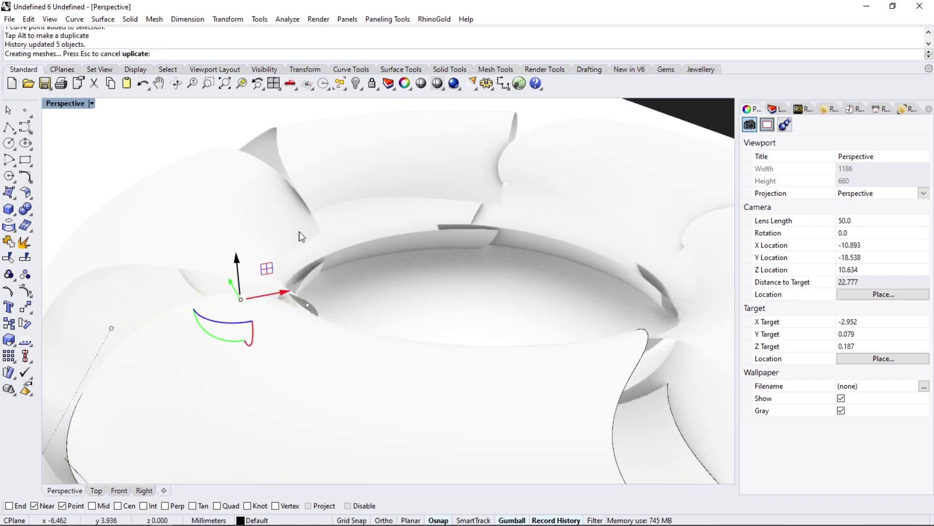
scroll(298, 234, down, 5)
scroll(326, 227, down, 2)
- Select the petal edge curve and lower one control point slightly
mouse_move(337, 330)
right_down()
mouse_move(392, 275)
mouse_move(501, 271)
right_up()
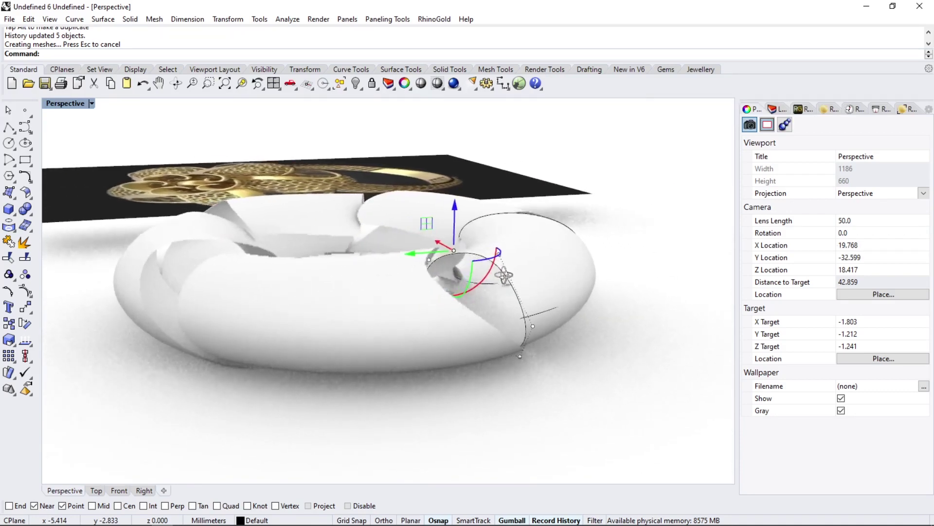
scroll(432, 224, up, 3)
scroll(384, 262, up, 3)
scroll(384, 261, up, 3)
scroll(373, 261, up, 3)
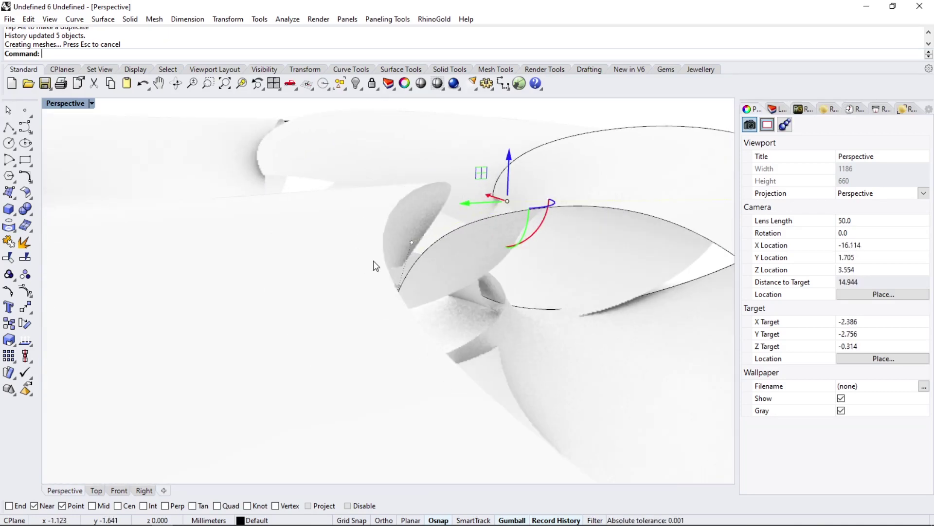
click(419, 250)
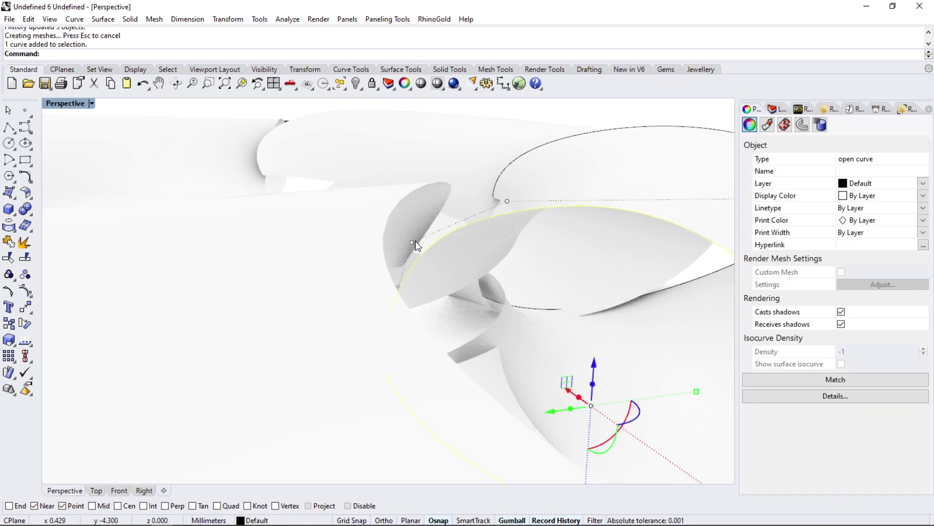
ctrl+shift+click(414, 243)
drag(414, 218, 414, 246)
- Reselect the petal curve among overlapping objects and pull another control point down
scroll(328, 255, down, 6)
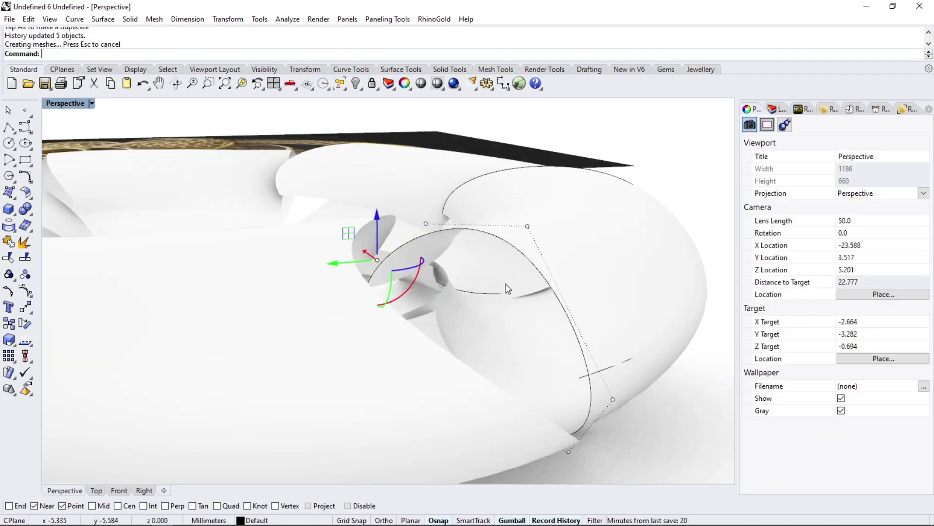
mouse_move(505, 283)
right_down()
mouse_move(552, 308)
mouse_move(507, 288)
mouse_move(506, 267)
mouse_move(532, 288)
mouse_move(259, 272)
mouse_move(336, 314)
right_up()
scroll(474, 284, down, 3)
scroll(337, 312, up, 2)
click(340, 302)
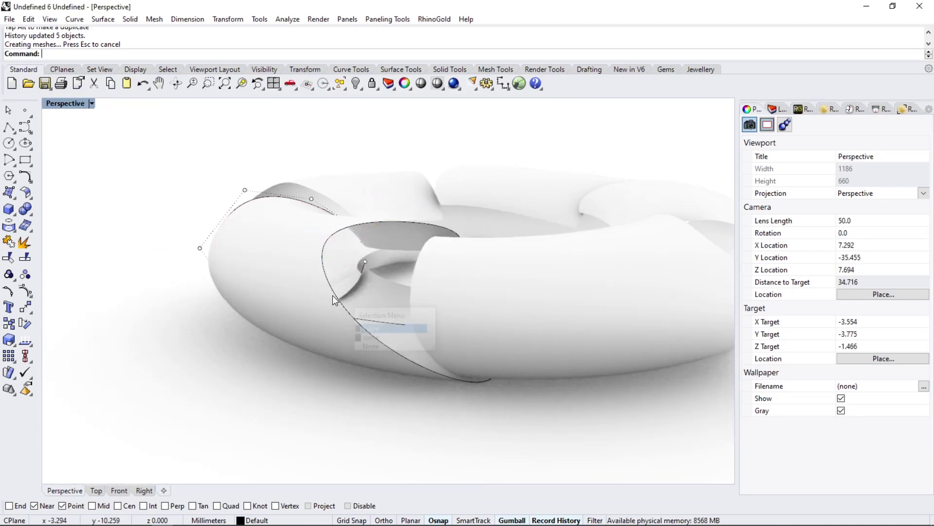
click(360, 328)
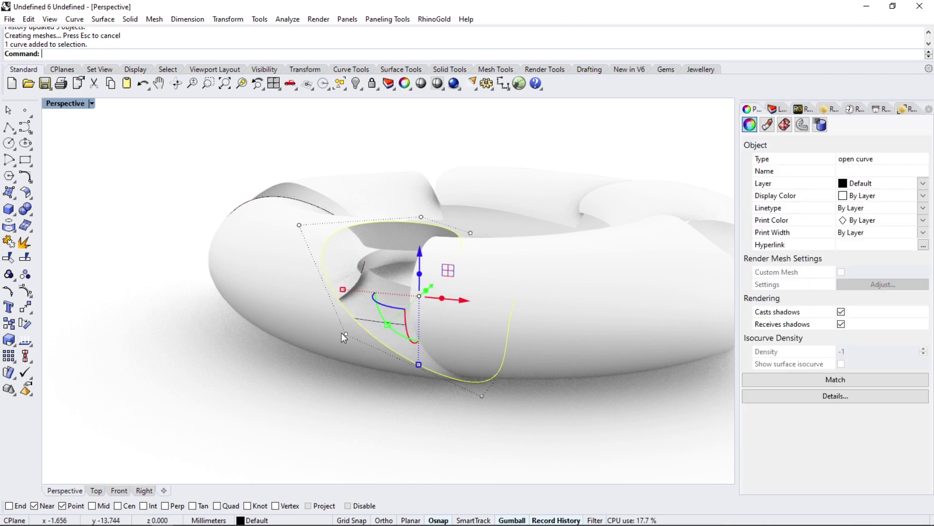
key(Escape)
click(353, 320)
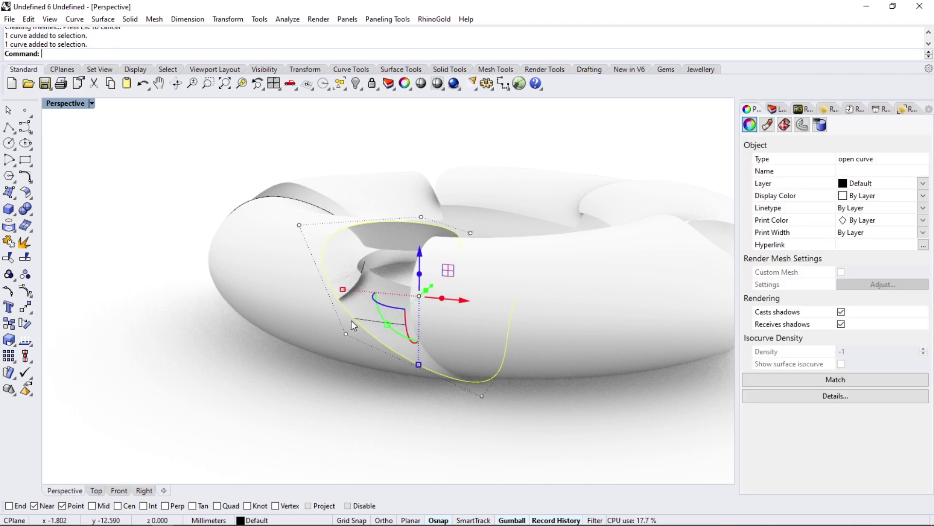
click(299, 225)
drag(299, 225, 298, 249)
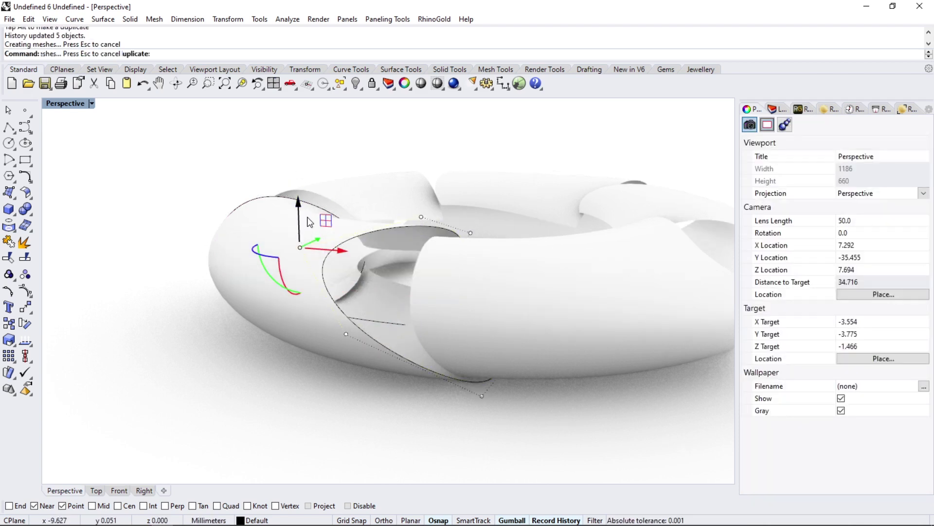
- Lower one curve point and raise another so the petal curls tighter
right_drag(339, 300, 319, 334)
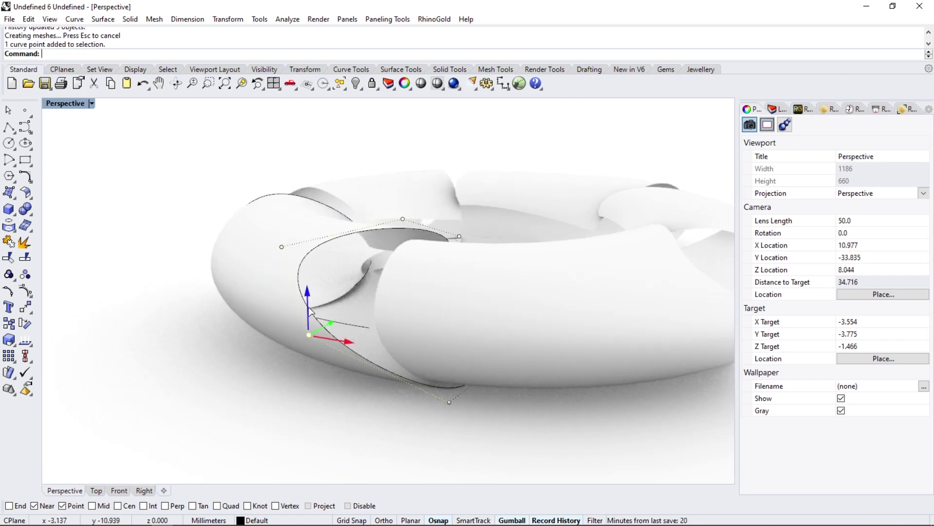
drag(310, 311, 304, 327)
right_drag(341, 302, 321, 336)
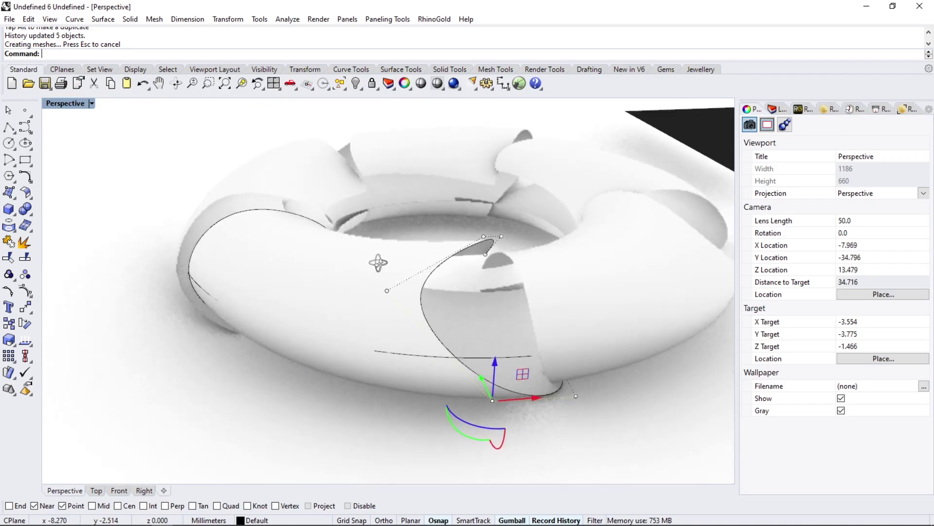
right_drag(300, 259, 590, 370)
scroll(388, 305, up, 5)
scroll(560, 352, down, 5)
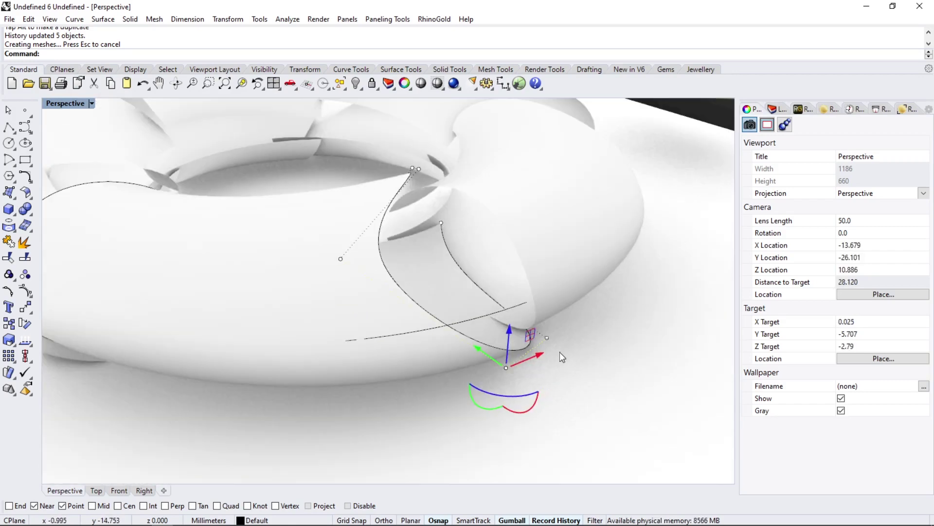
scroll(540, 348, up, 5)
click(558, 333)
drag(558, 333, 564, 296)
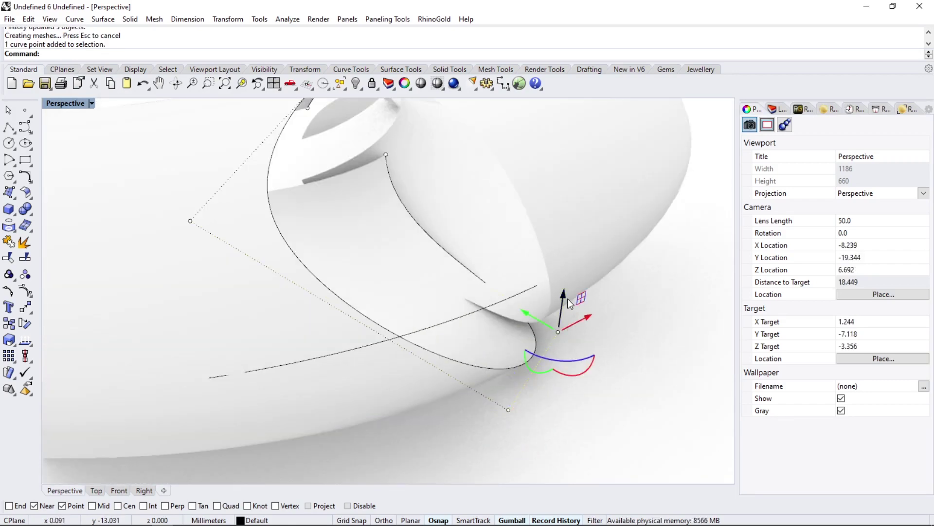
- Orbit around the torus to inspect the curled petals from below
right_drag(472, 283, 360, 329)
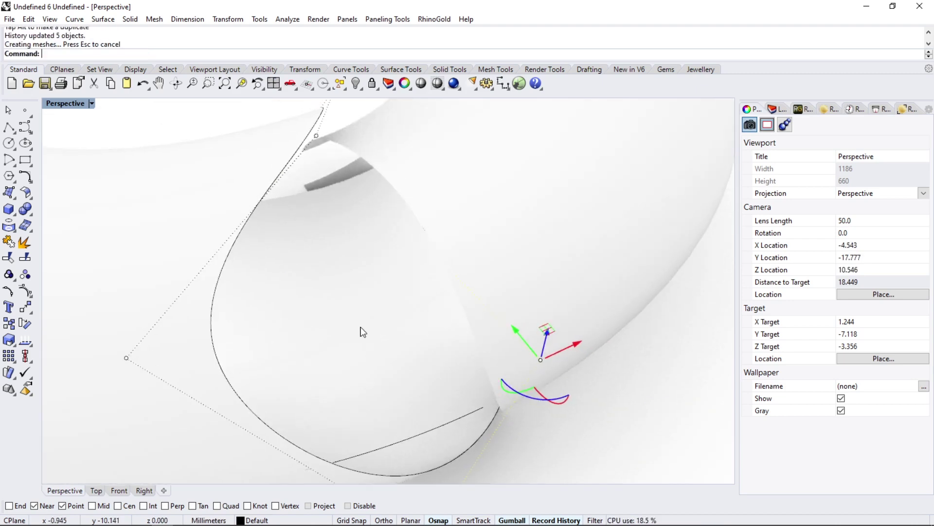
scroll(306, 314, down, 2)
scroll(234, 367, down, 3)
scroll(228, 379, down, 4)
scroll(609, 256, down, 2)
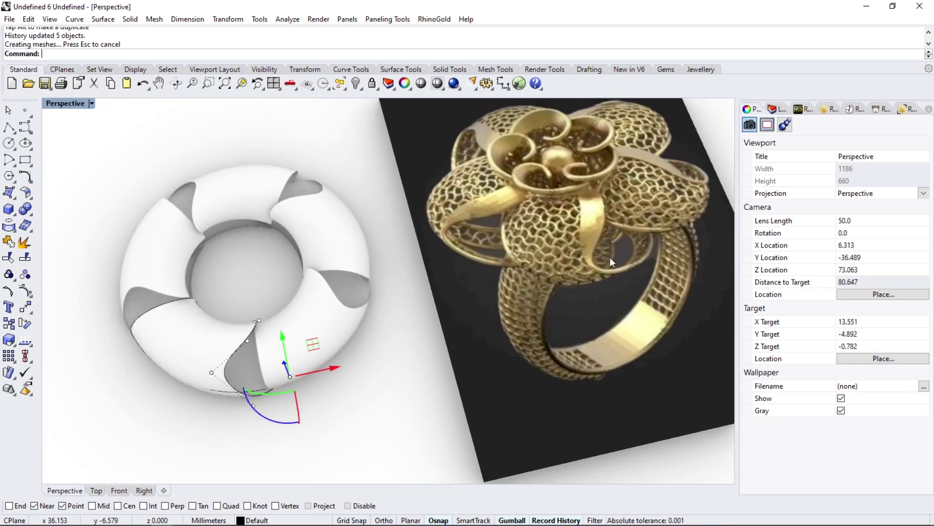
scroll(638, 256, down, 1)
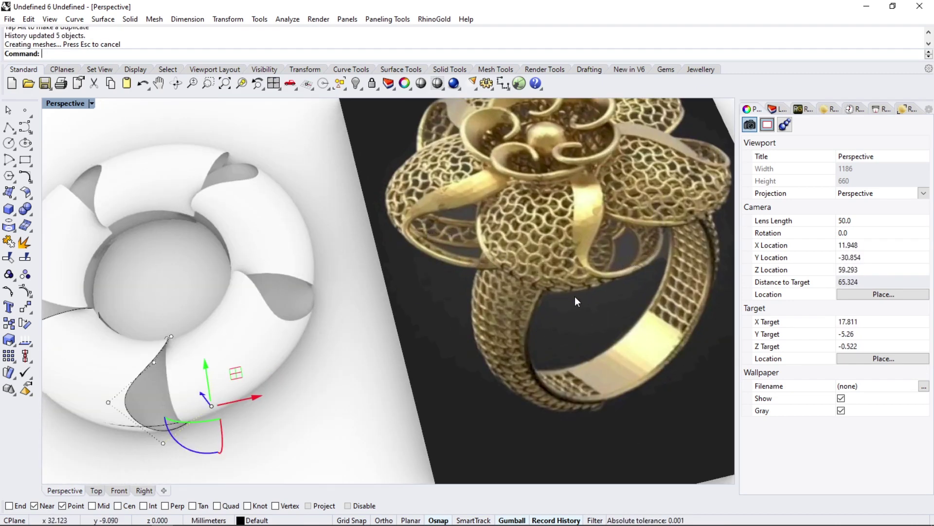
right_drag(575, 301, 242, 399)
scroll(292, 379, up, 3)
mouse_move(350, 360)
right_down()
mouse_move(403, 304)
mouse_move(452, 327)
mouse_move(460, 348)
right_up()
- Nudge the curve a tiny distance, then view the model from the Top viewport
scroll(440, 265, up, 3)
scroll(444, 308, up, 2)
scroll(573, 294, up, 2)
drag(621, 291, 611, 289)
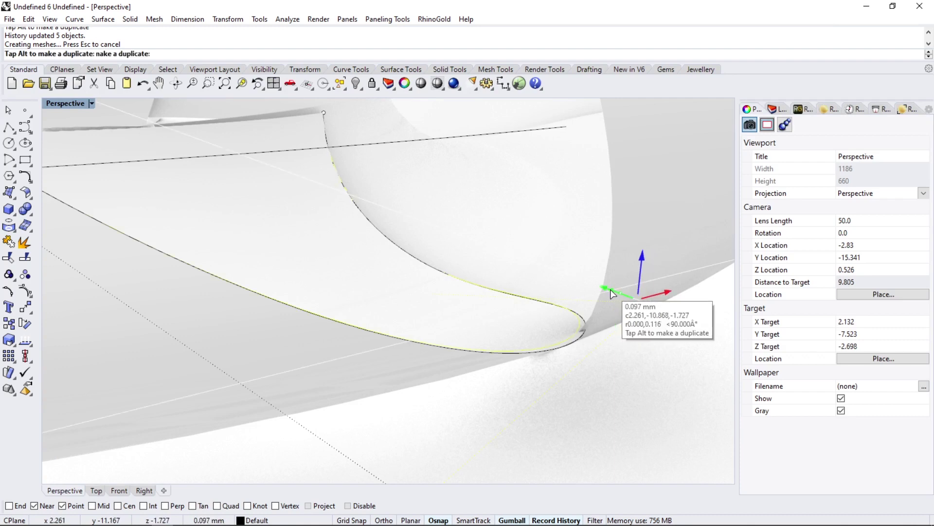
scroll(382, 273, down, 2)
mouse_move(382, 273)
right_down()
mouse_move(507, 330)
mouse_move(429, 340)
mouse_move(438, 336)
right_up()
scroll(404, 225, down, 3)
right_drag(403, 225, 246, 332)
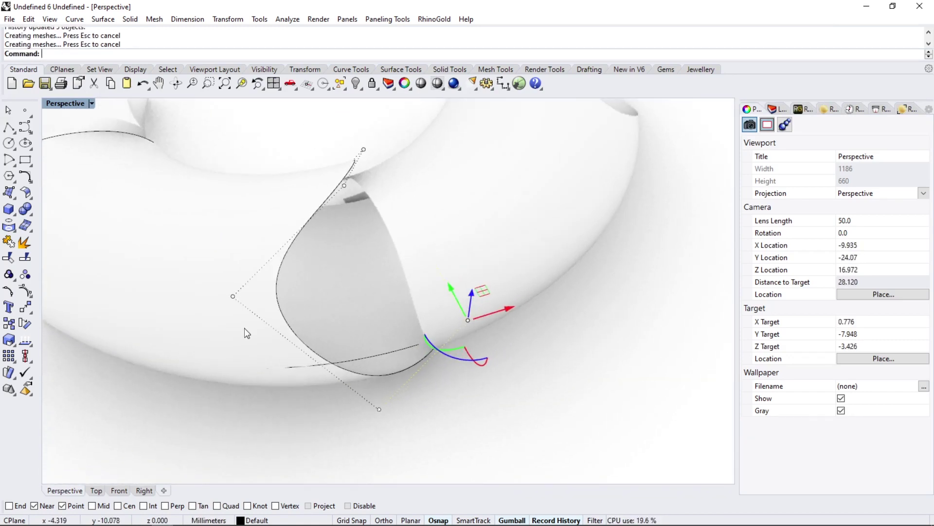
click(104, 489)
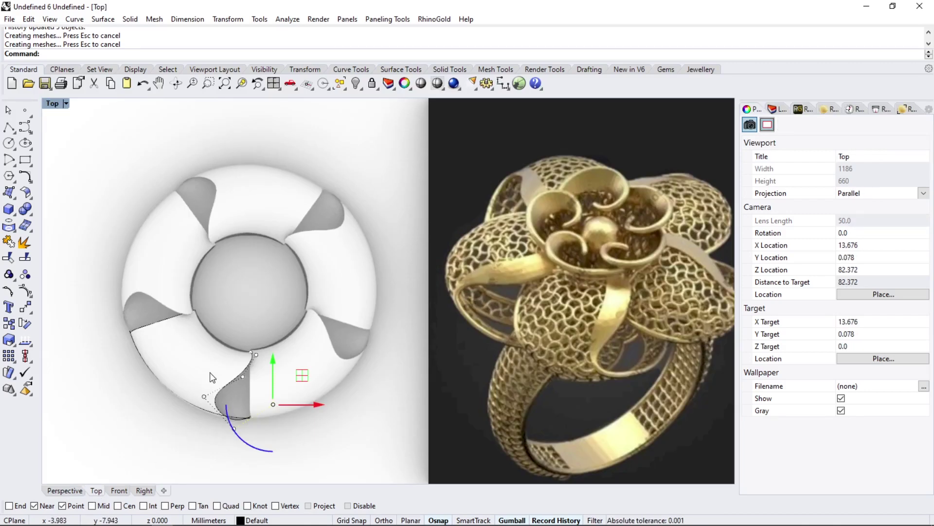
- Move a control point up and right, then pan to show the whole torus
scroll(244, 376, up, 3)
scroll(258, 350, up, 3)
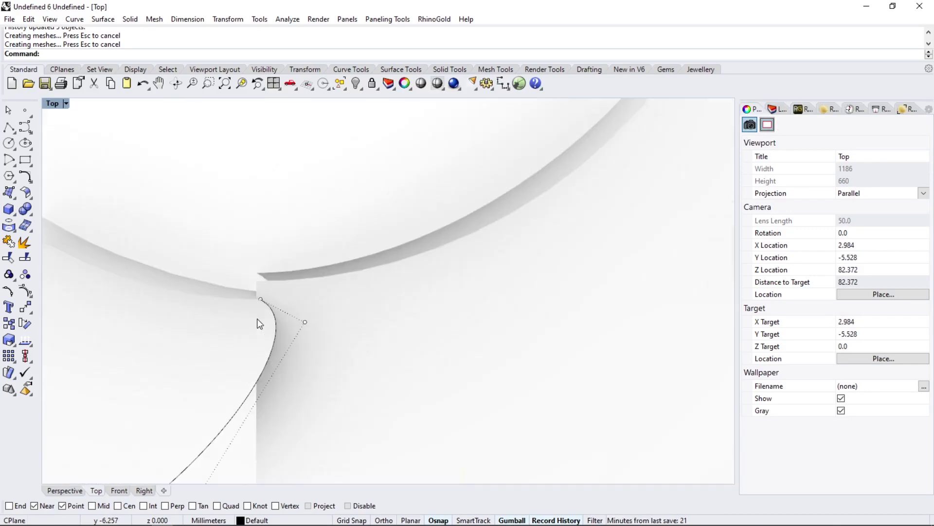
scroll(259, 332, down, 2)
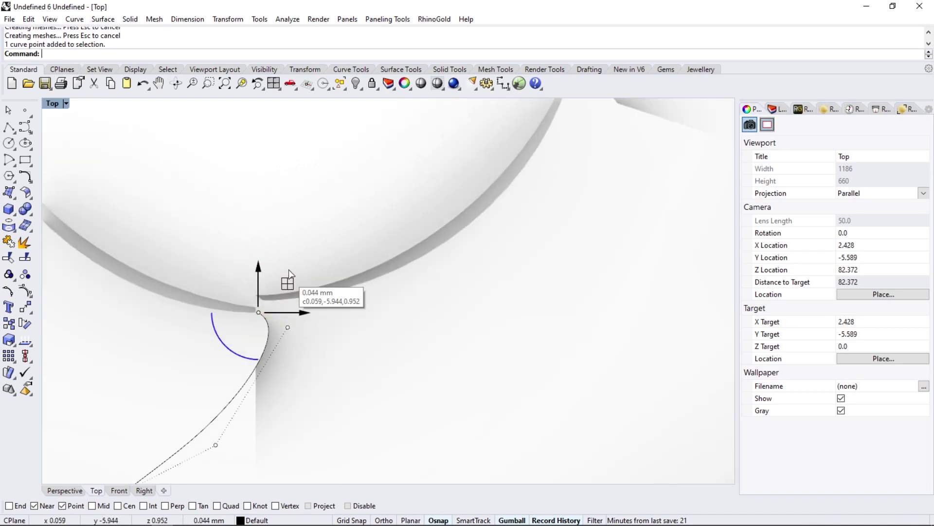
drag(289, 273, 303, 238)
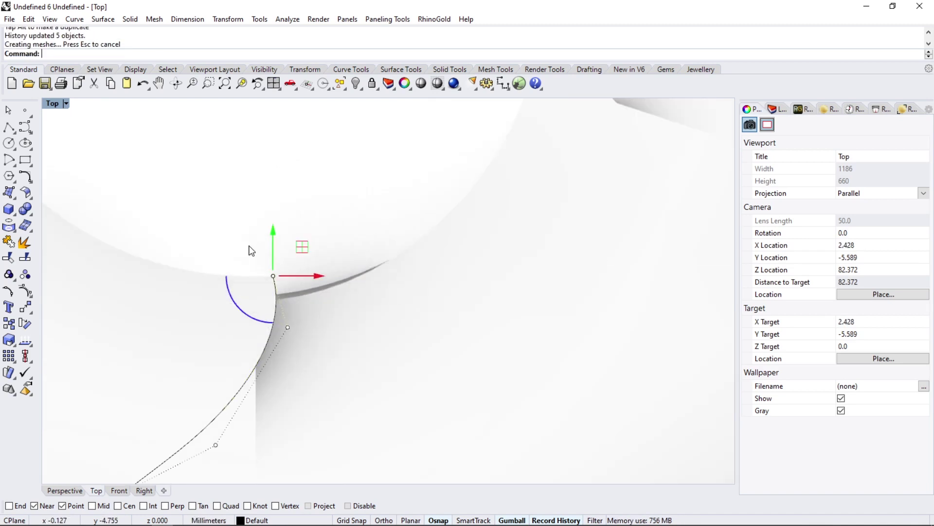
right_drag(251, 250, 110, 289)
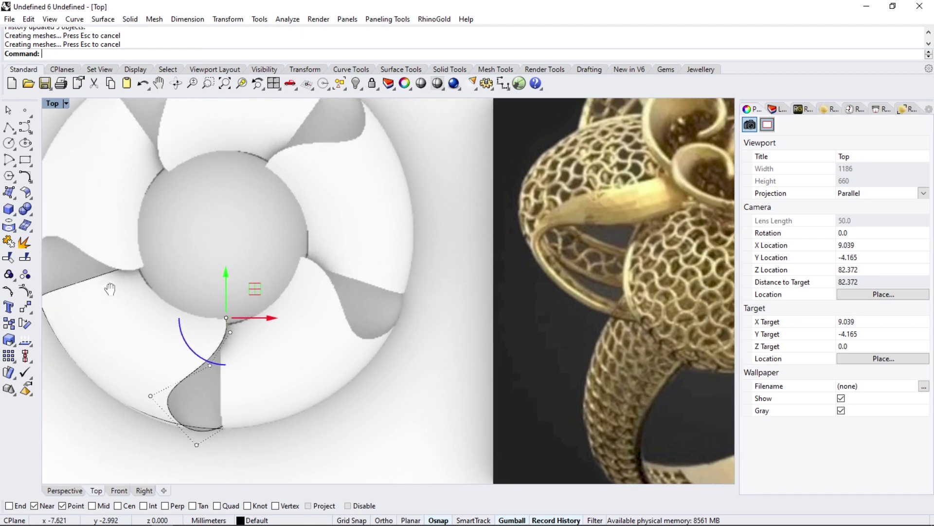
scroll(220, 358, down, 3)
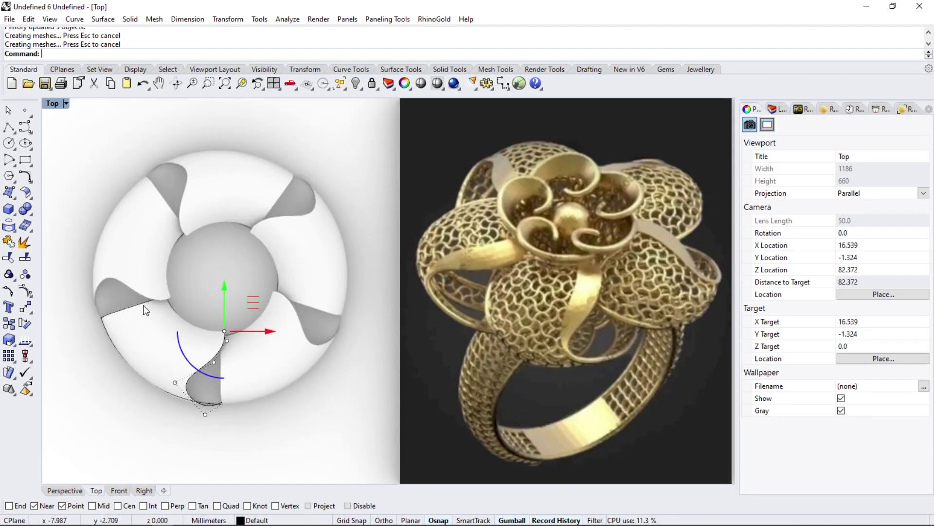
- Rotate the petal curve about one of its own points to a new angle
click(124, 315)
scroll(93, 321, up, 5)
click(109, 273)
scroll(108, 284, up, 3)
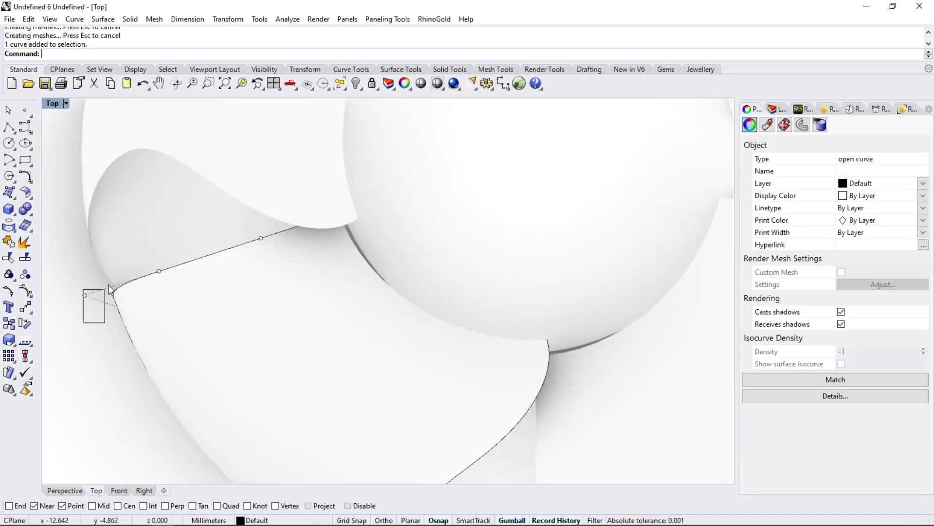
click(25, 326)
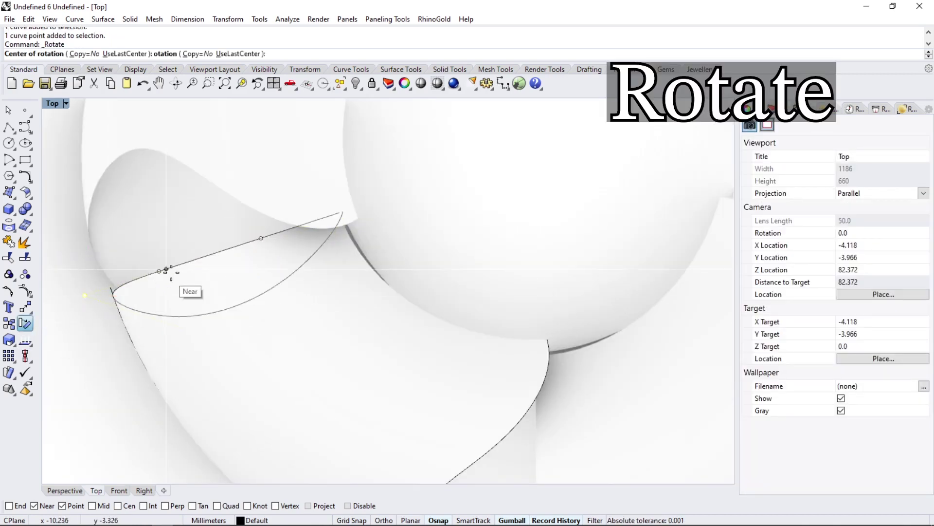
click(159, 272)
scroll(173, 325, down, 5)
click(87, 371)
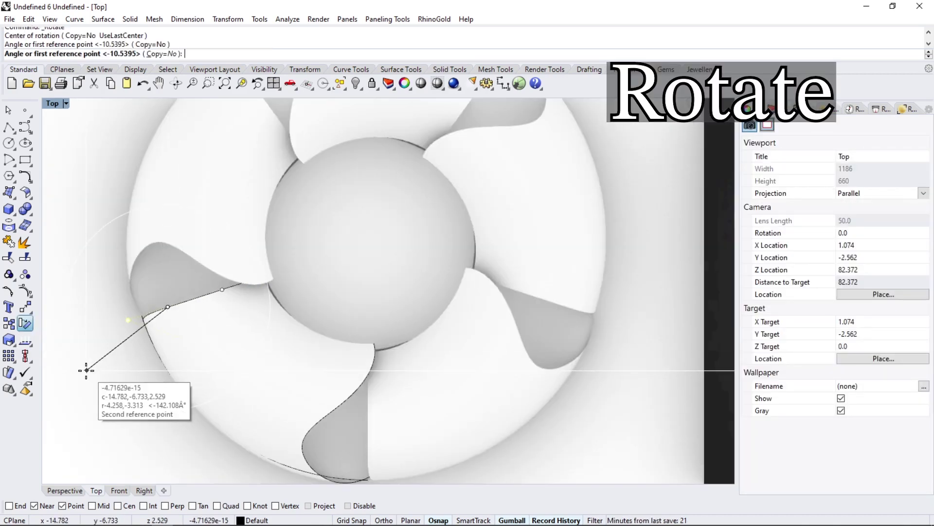
click(100, 393)
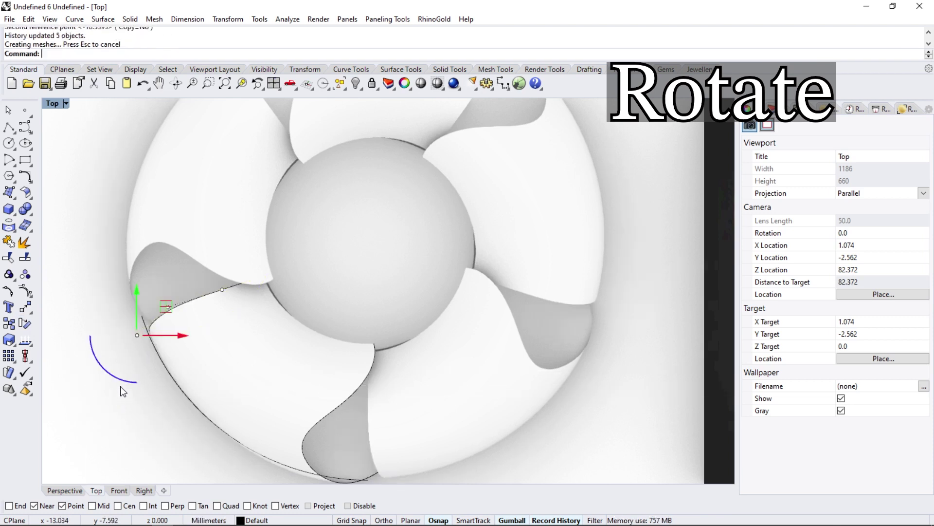
- Shift the curve slightly and raise a control point to refine the petal outline
drag(167, 312, 174, 325)
scroll(152, 352, up, 3)
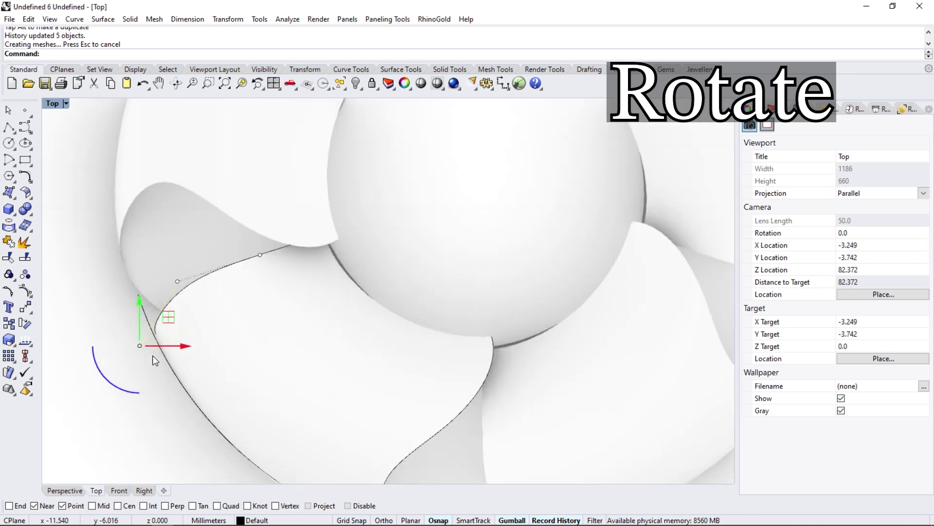
drag(168, 317, 176, 333)
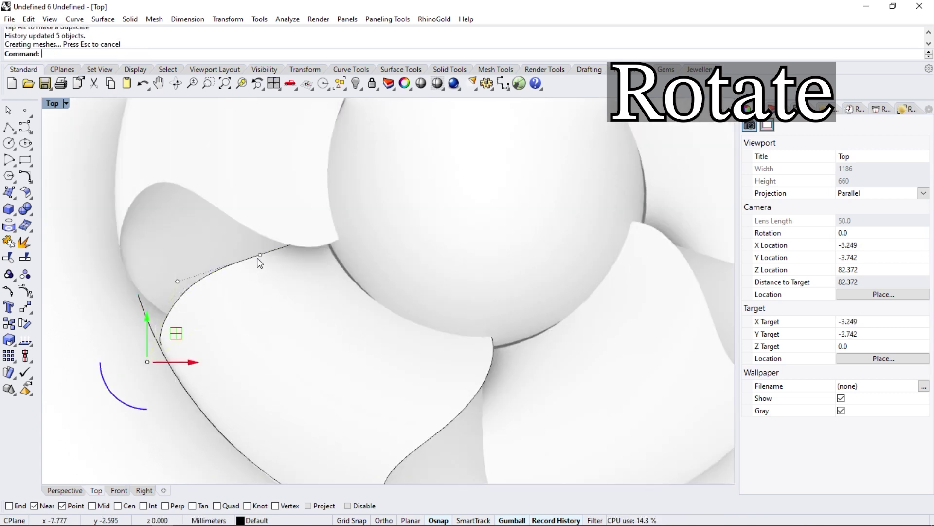
drag(263, 255, 263, 238)
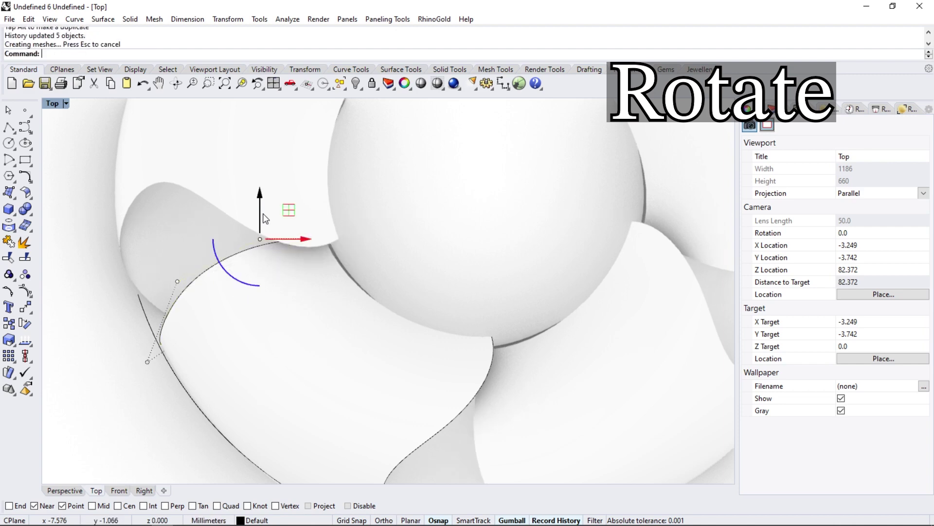
scroll(190, 294, down, 5)
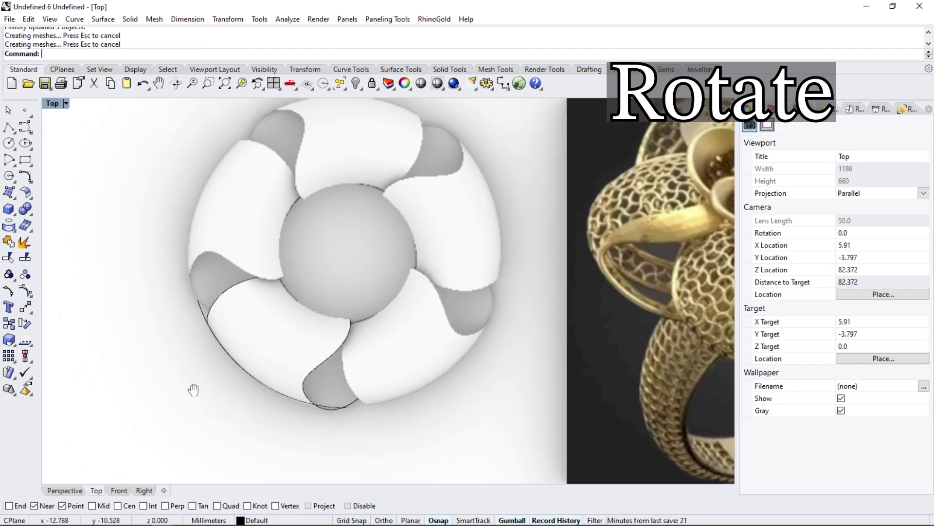
- Rotate the petal curve around the ring's centre point
click(146, 318)
click(25, 323)
key(Return)
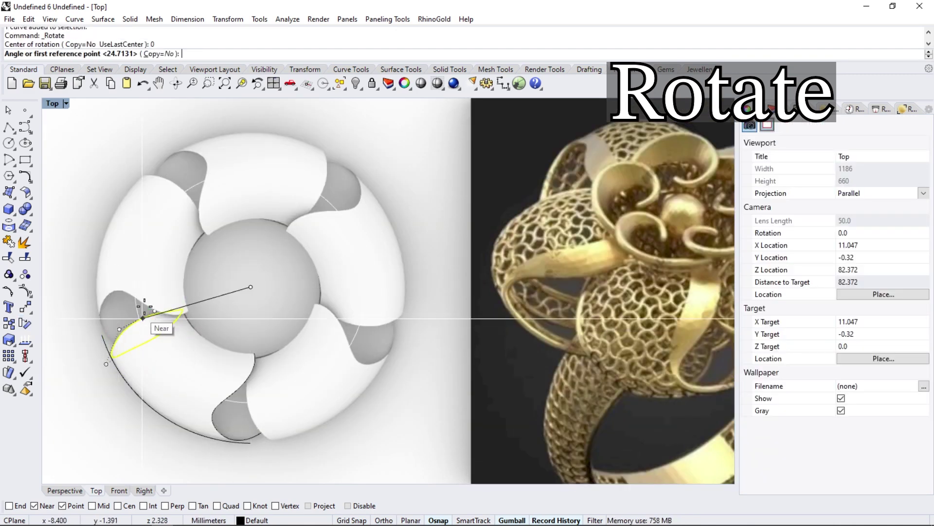
click(78, 388)
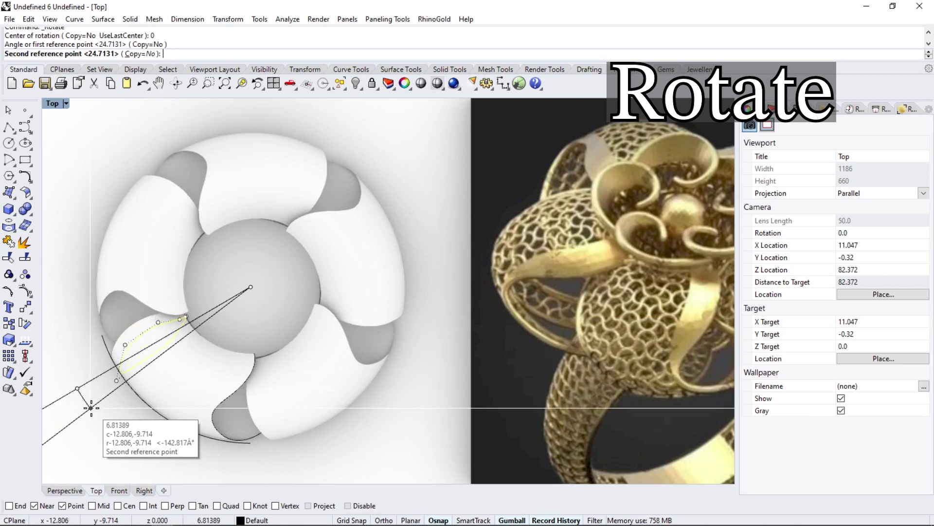
click(91, 400)
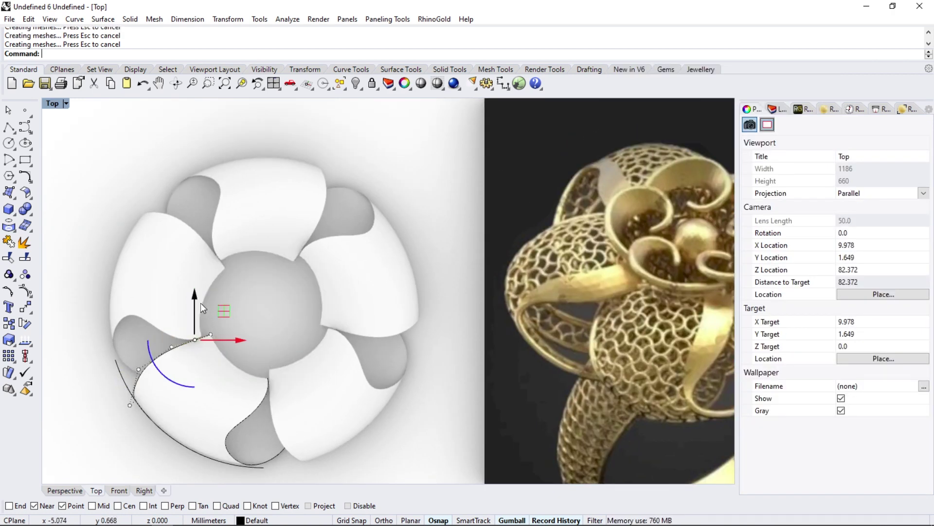
- Move the curve up and nudge a point up-left to widen the petals
drag(201, 302, 201, 293)
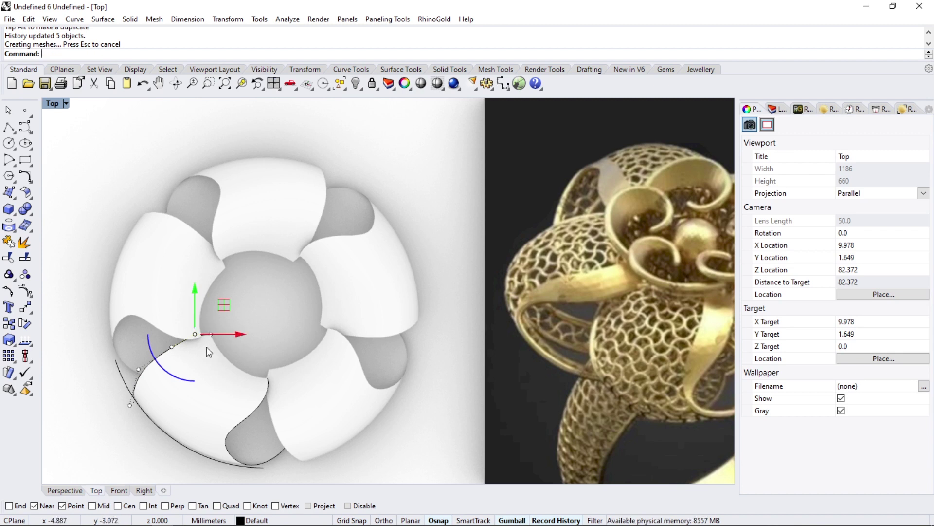
scroll(206, 347, up, 2)
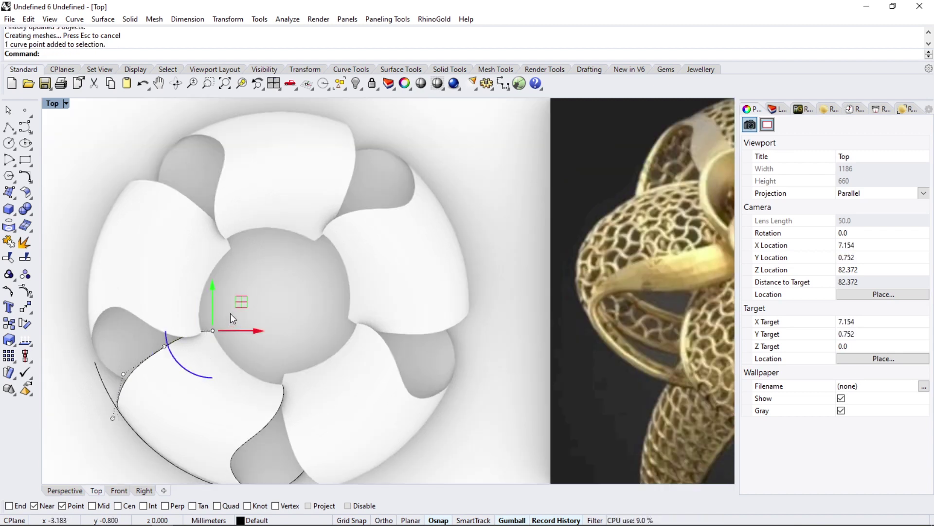
drag(242, 303, 238, 290)
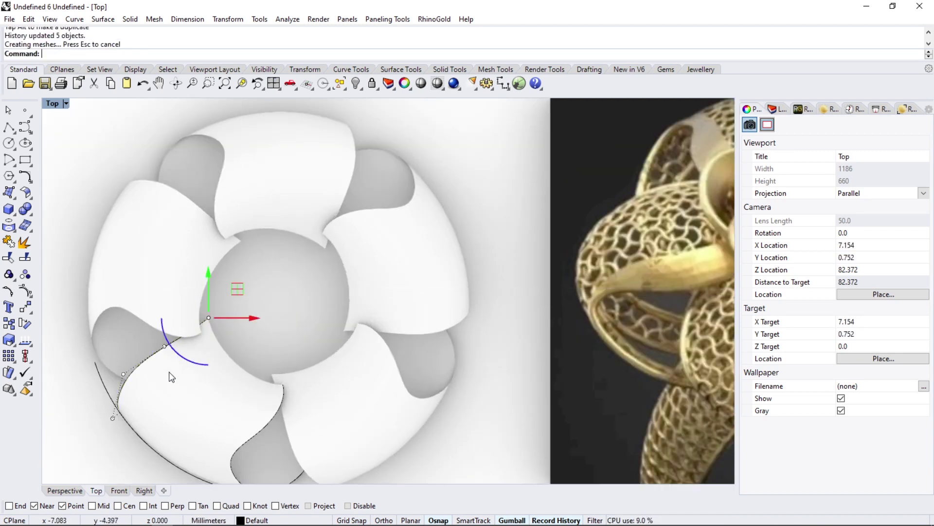
drag(168, 348, 199, 319)
- Undo the accidental drag and move the curve's end points up and left
key(ctrl+z)
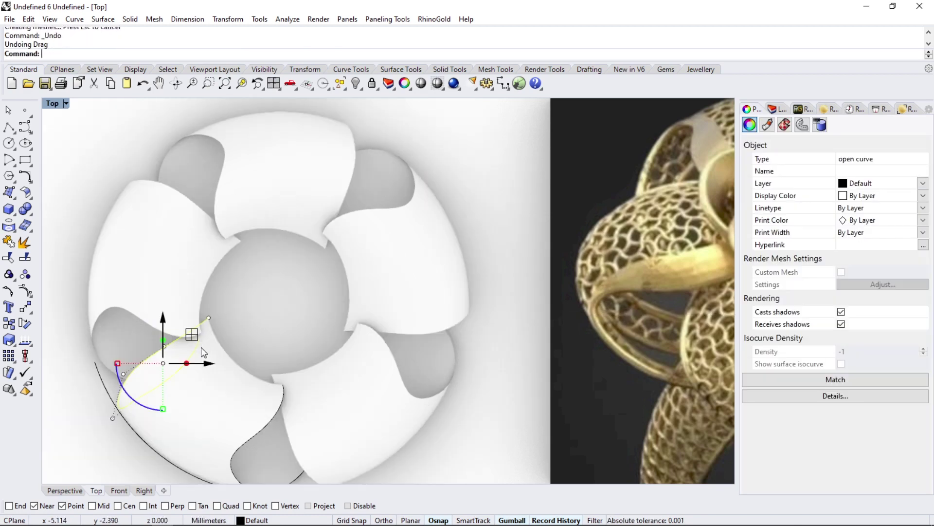
key(Escape)
click(208, 318)
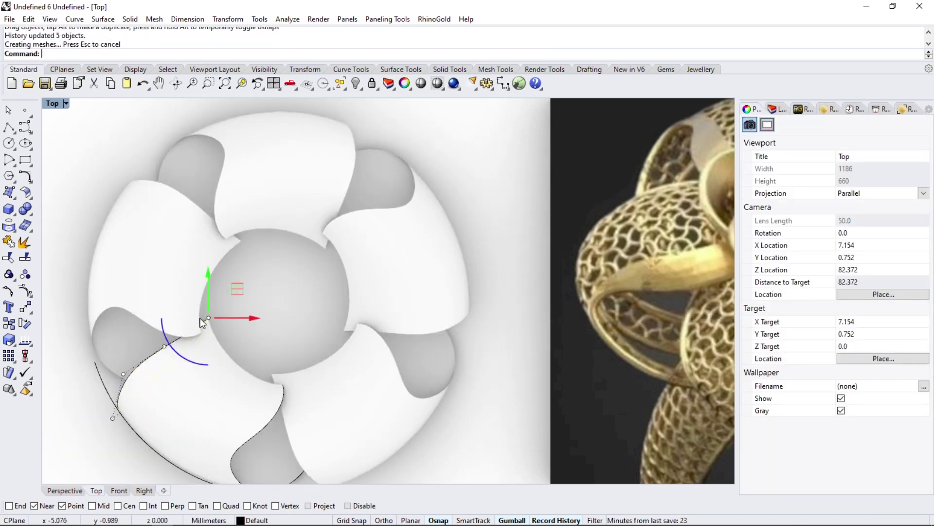
key(ctrl+alt+w)
click(192, 331)
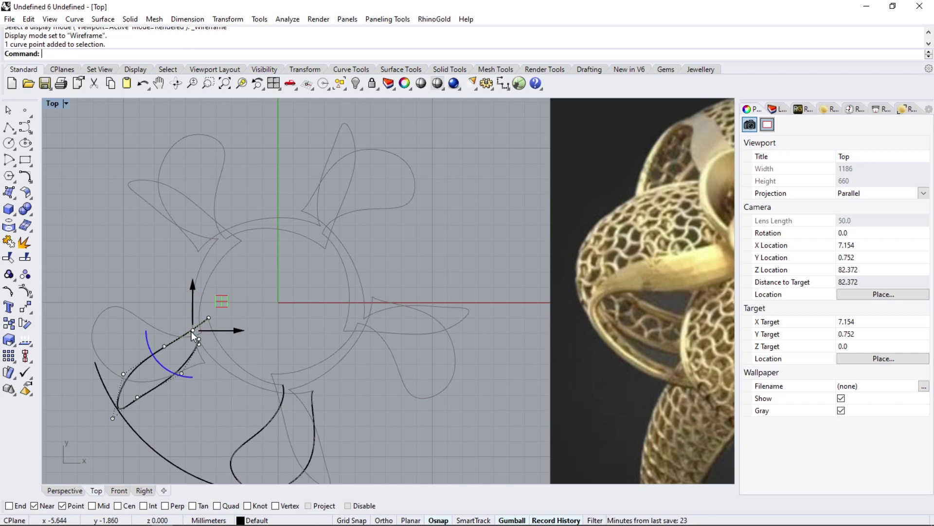
key(ctrl+alt+r)
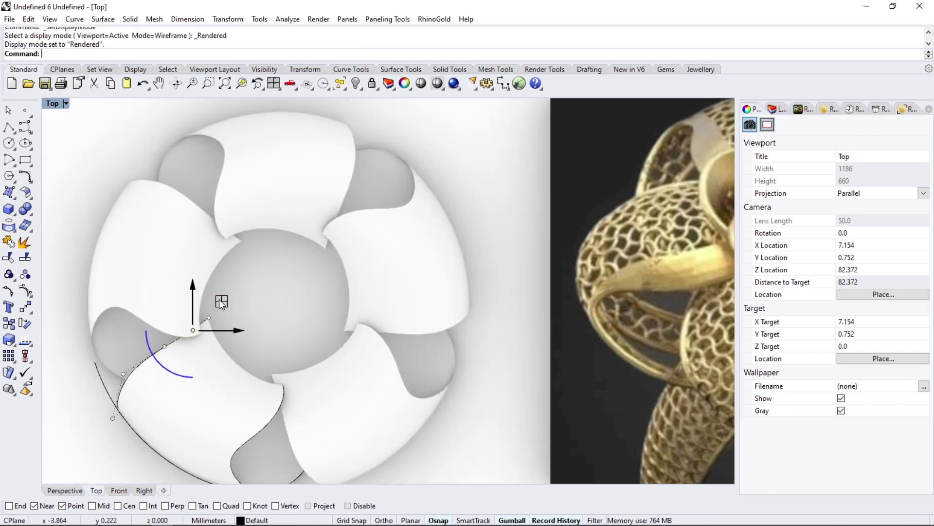
drag(221, 302, 213, 295)
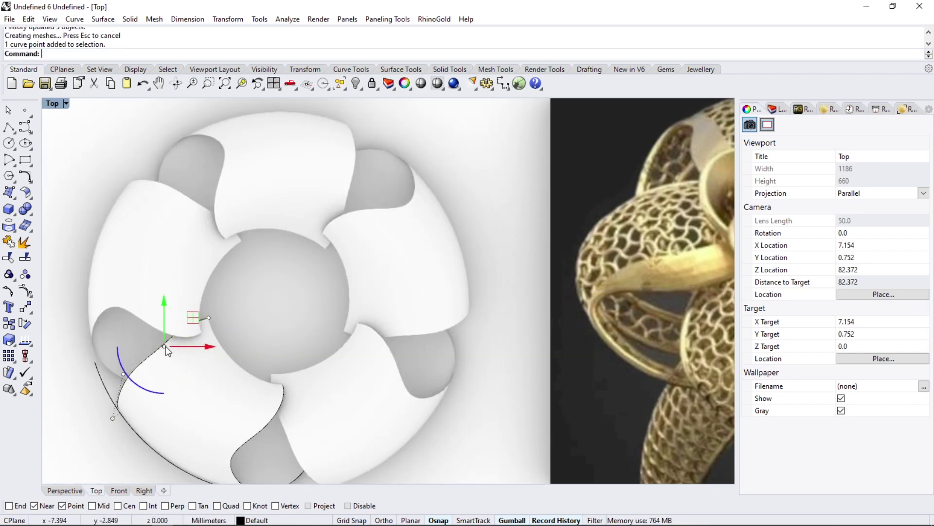
- Rotate the curve end about the curve point toward the flower centre
click(27, 341)
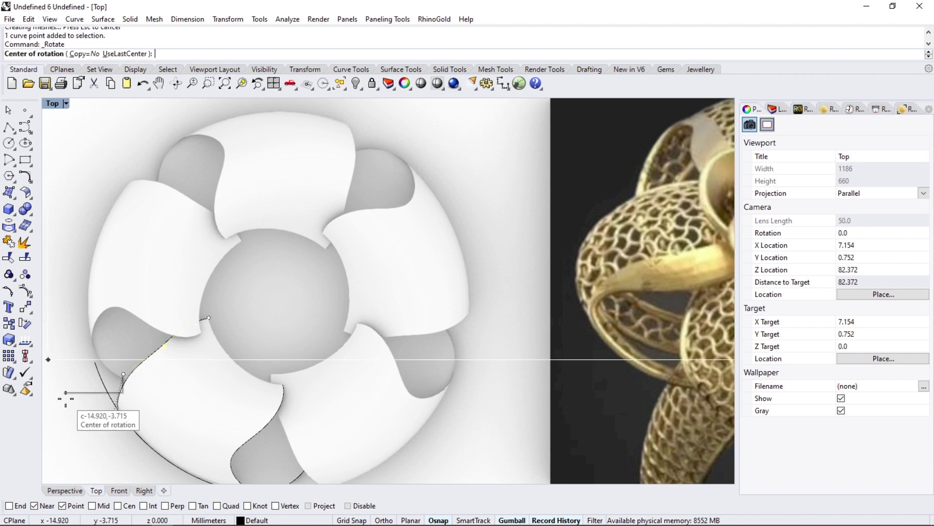
click(123, 373)
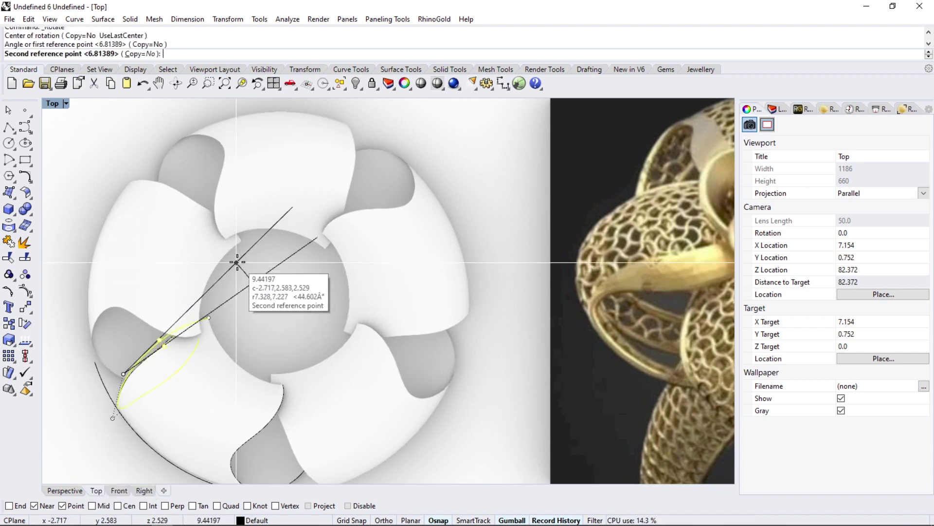
click(237, 261)
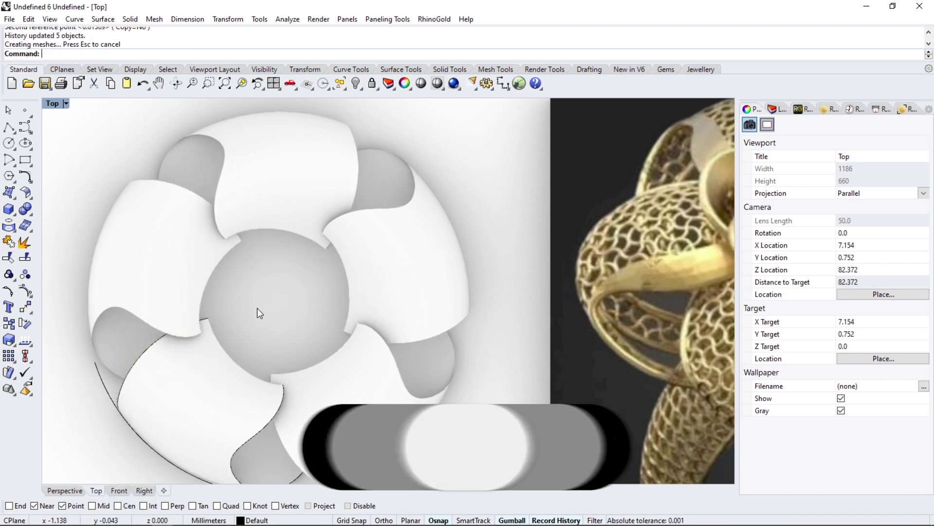
scroll(257, 307, down, 3)
scroll(218, 338, down, 3)
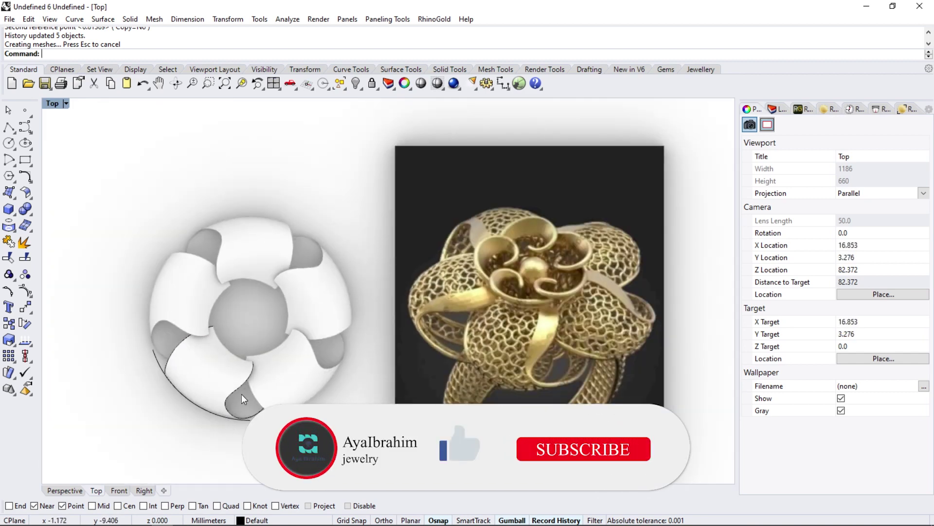
- Lift the petal edge curve about 0.57 mm and show the layer list
click(251, 370)
scroll(253, 368, up, 5)
scroll(255, 360, up, 3)
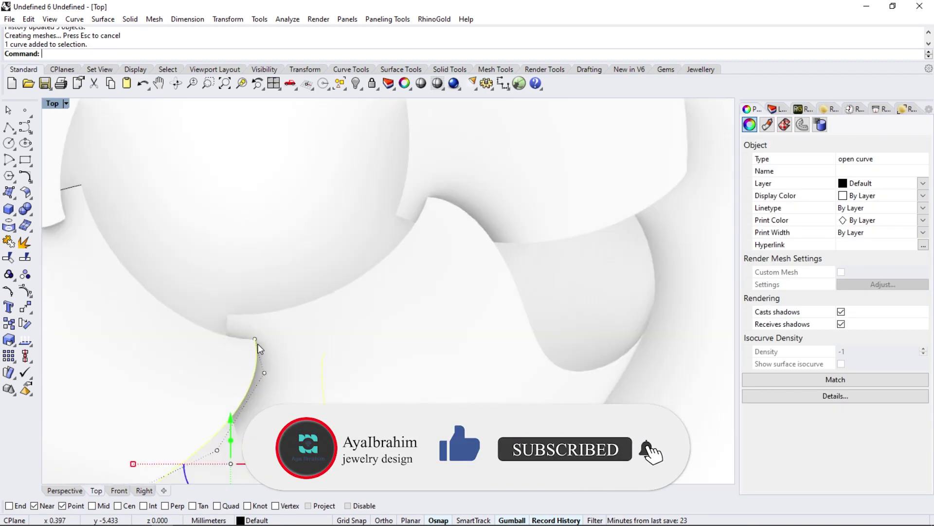
drag(256, 339, 284, 289)
scroll(250, 335, down, 4)
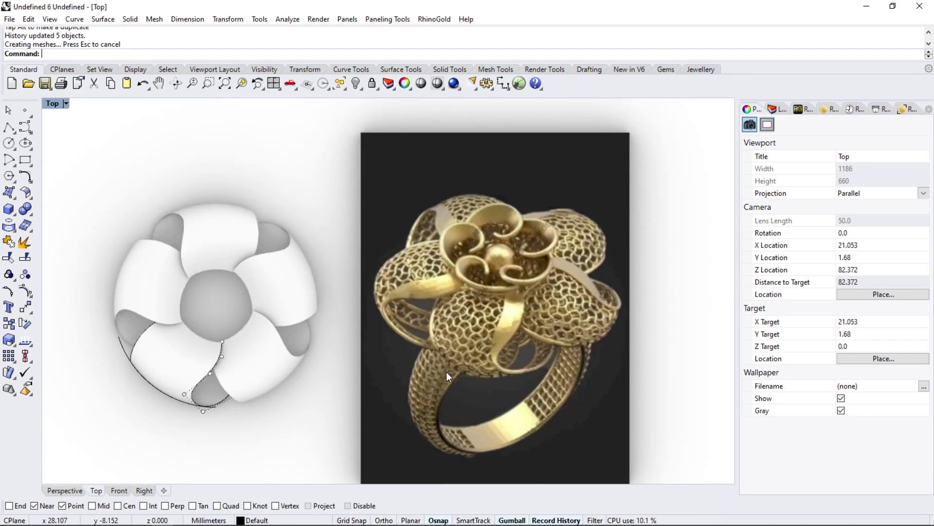
click(774, 108)
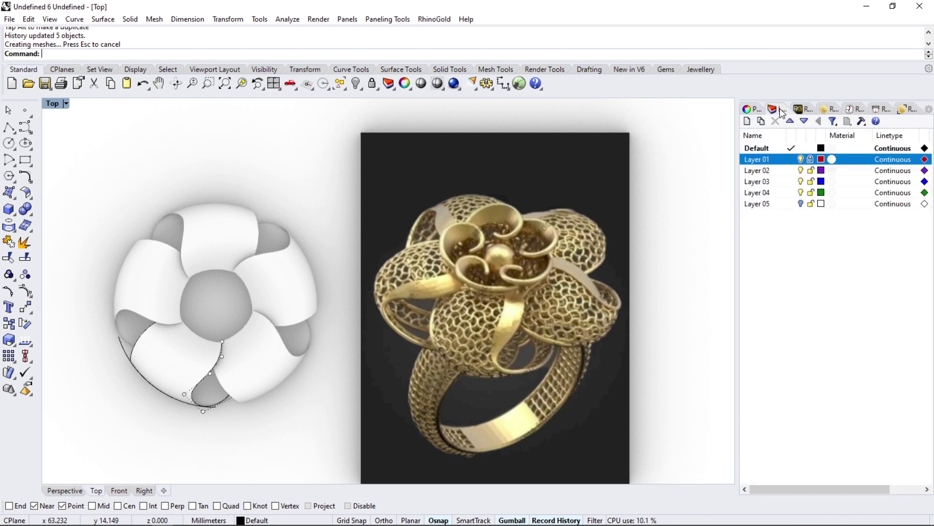
- Show Layer 05, draw an 18.4 mm circle below the flower head, and move it down
click(801, 204)
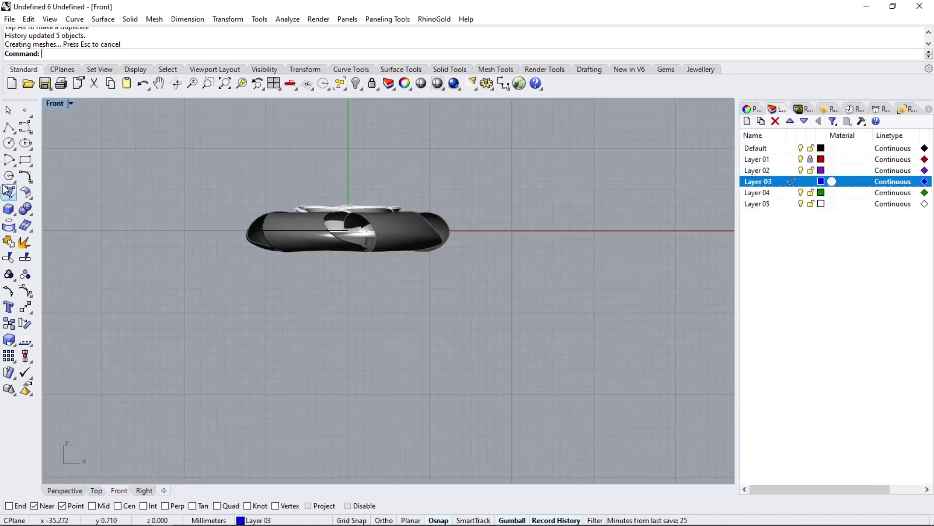
click(9, 143)
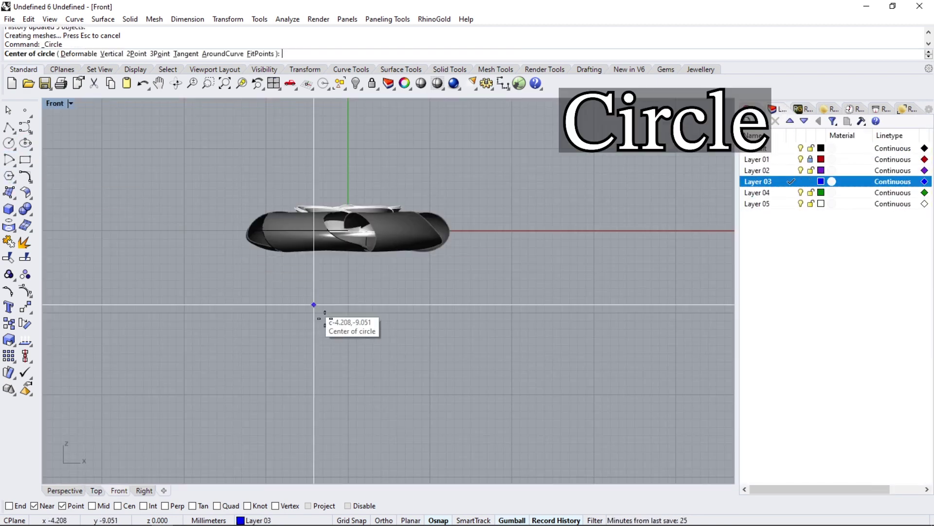
click(347, 334)
text(18.4)
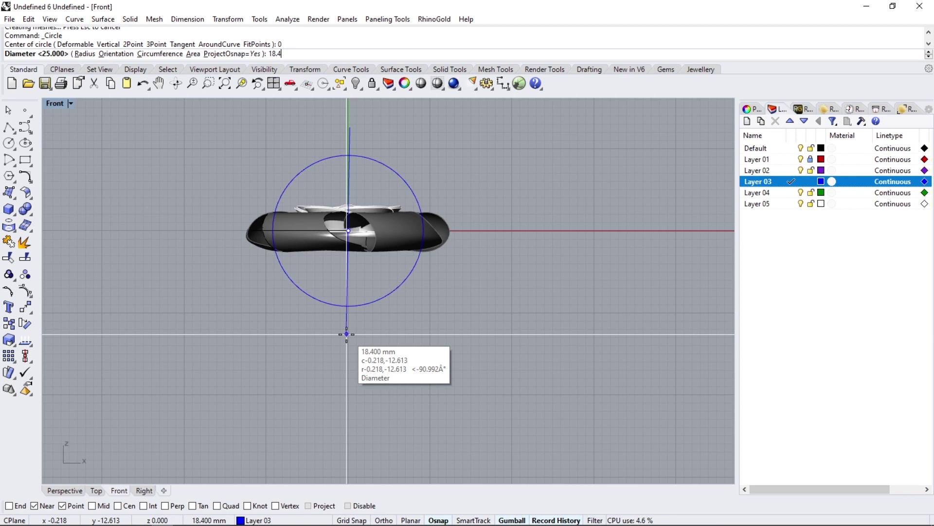
key(Return)
drag(354, 155, 352, 290)
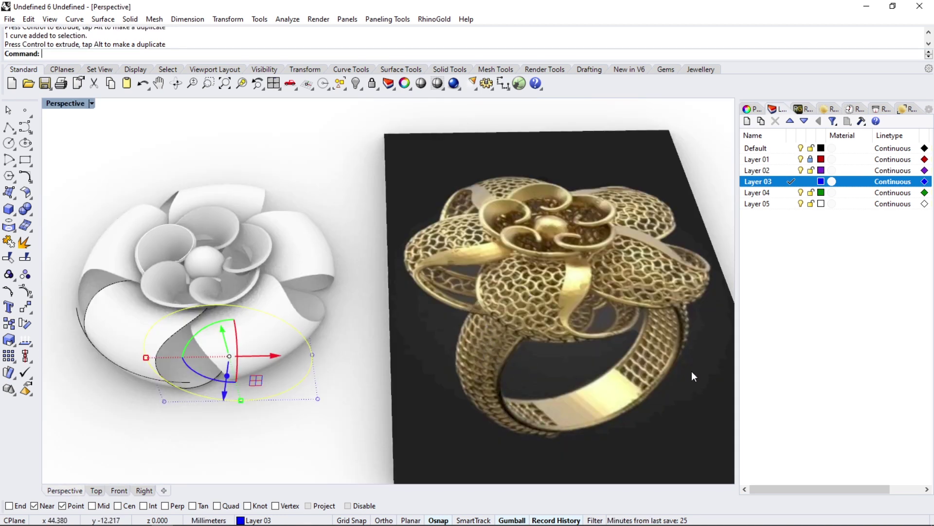
- In Right view, draw a 5 mm horizontal line centred on the circle's bottom
click(143, 490)
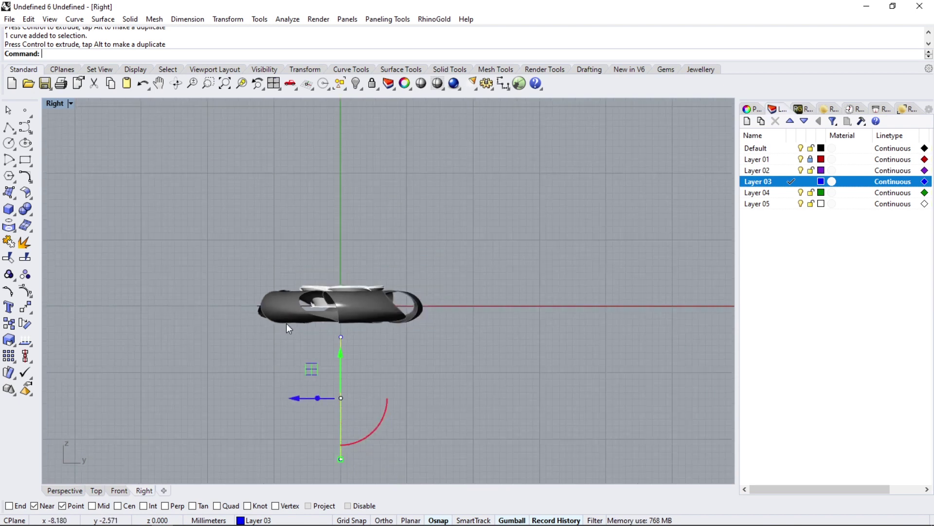
click(14, 136)
click(63, 130)
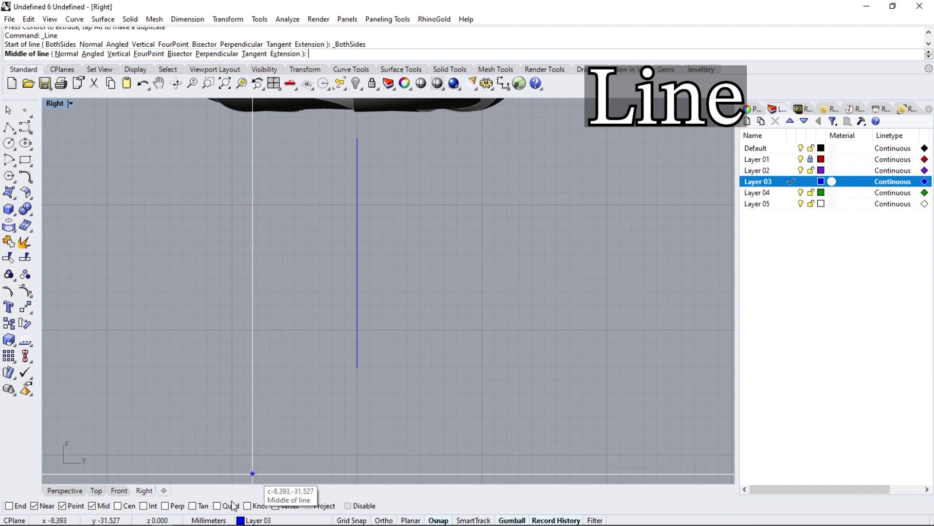
click(357, 368)
text(2.5)
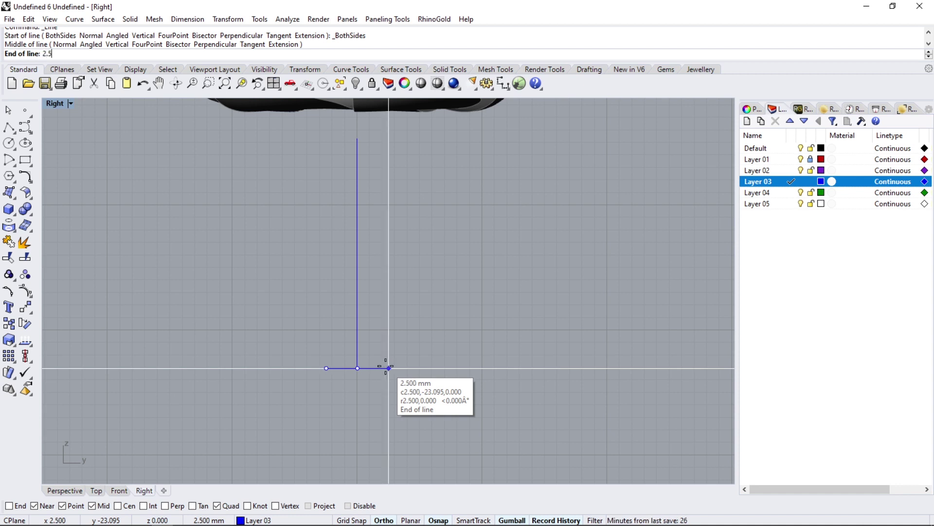
click(388, 368)
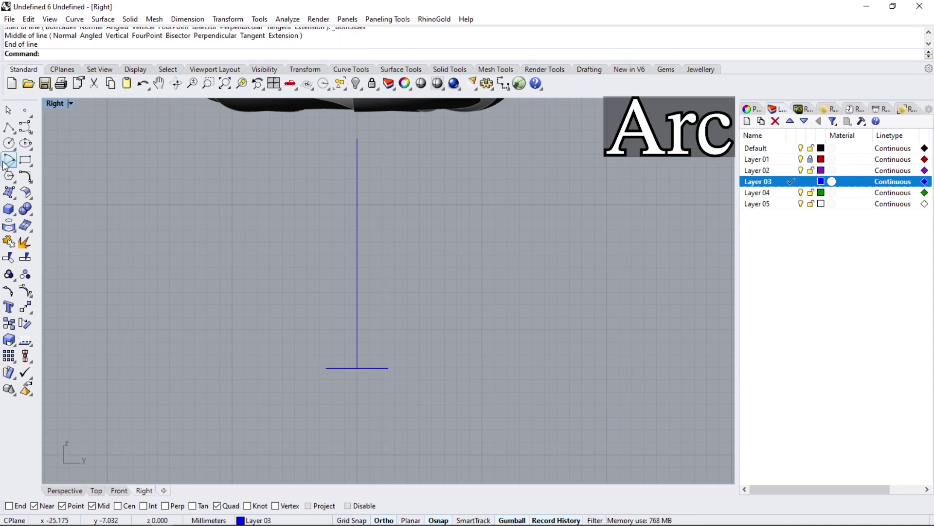
- Draw a semicircular arc below the line between its ends and select both curves
click(59, 167)
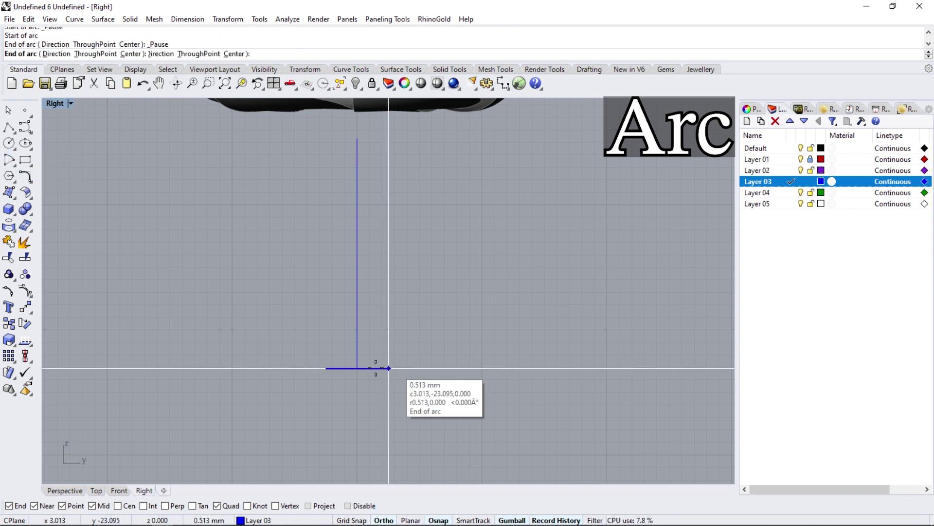
click(389, 368)
click(326, 368)
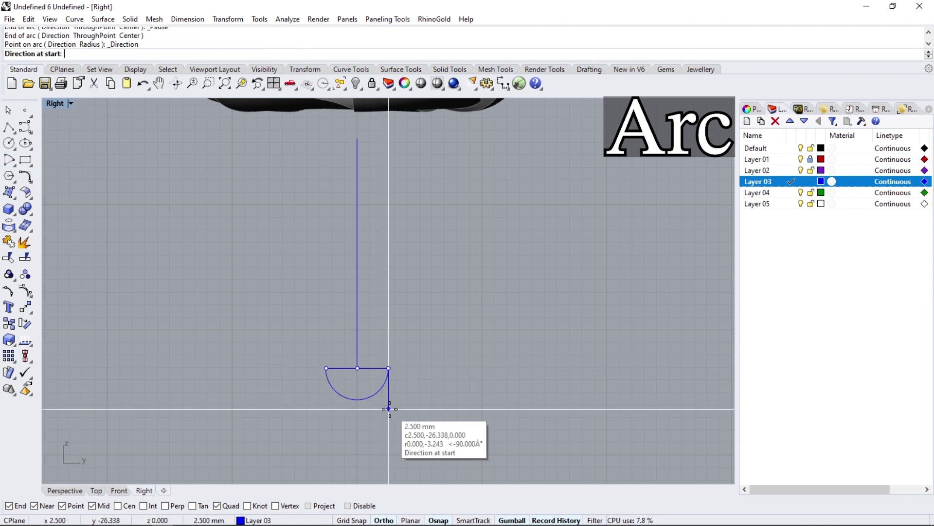
click(388, 407)
drag(308, 412, 497, 335)
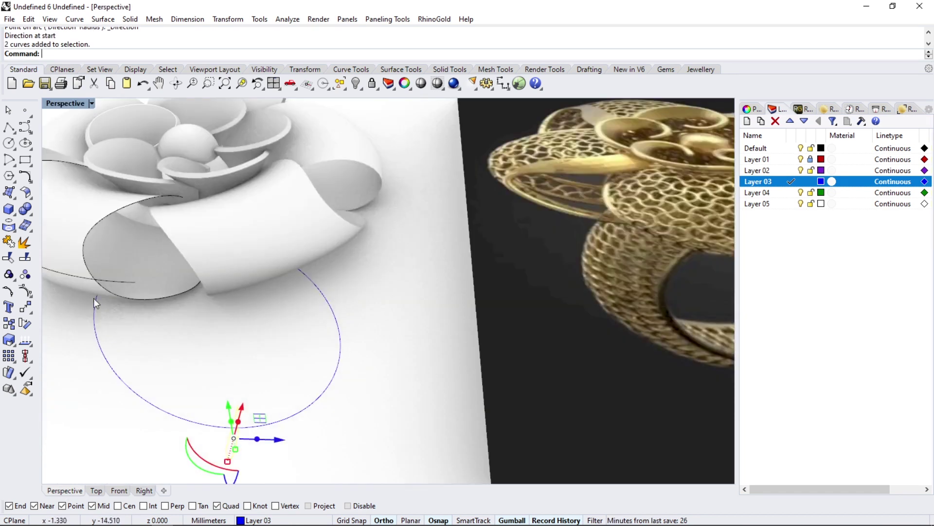
- Join the line and arc, then sweep the profile along the circle into the ring shank
click(9, 241)
scroll(352, 379, down, 3)
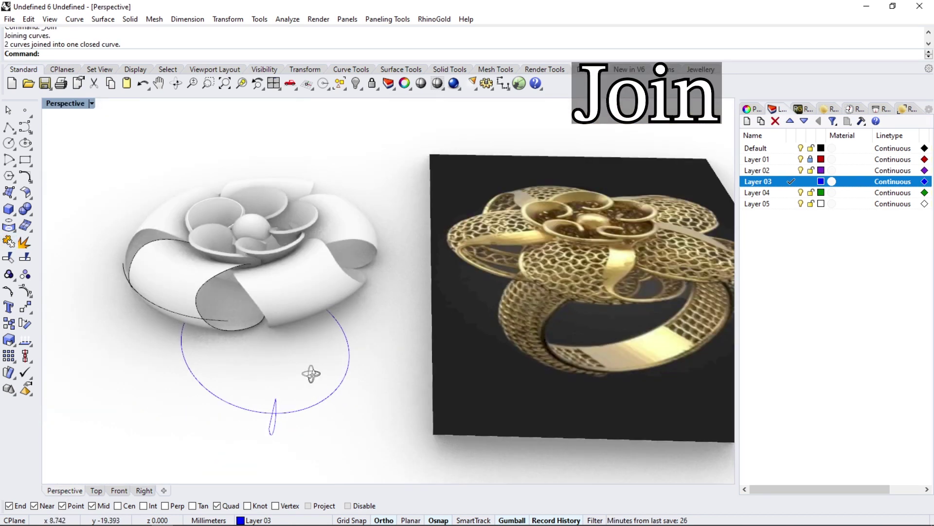
click(104, 20)
click(114, 57)
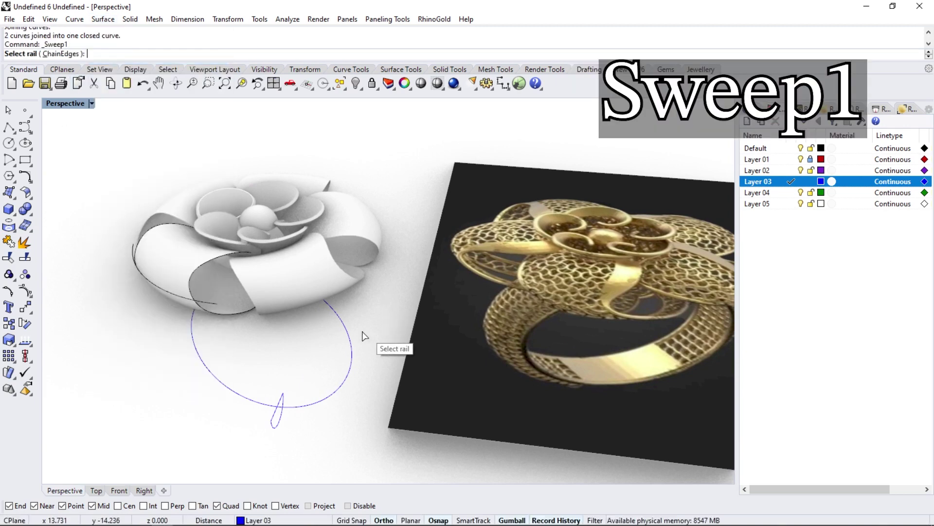
click(344, 334)
click(279, 408)
key(Return)
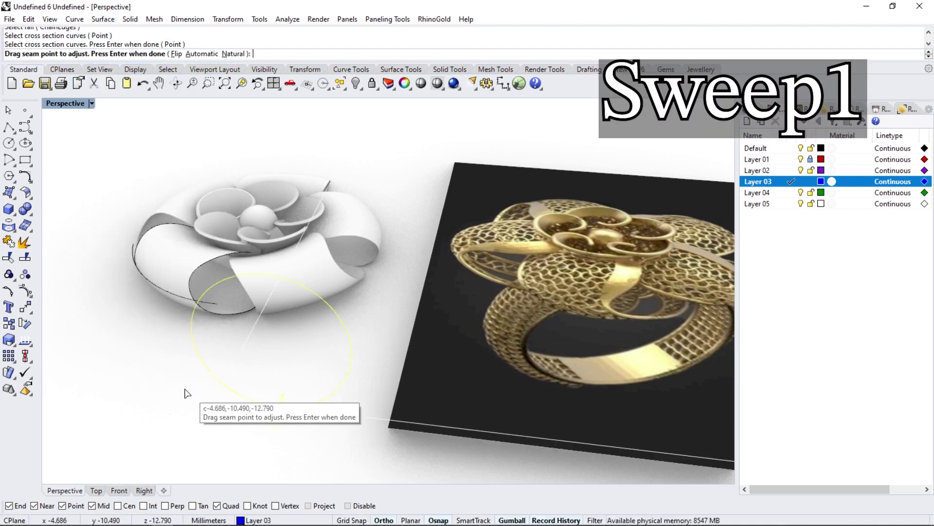
key(Return)
key(Return)
mouse_move(292, 344)
right_down()
mouse_move(307, 282)
mouse_move(322, 276)
mouse_move(308, 344)
mouse_move(317, 396)
mouse_move(274, 354)
right_up()
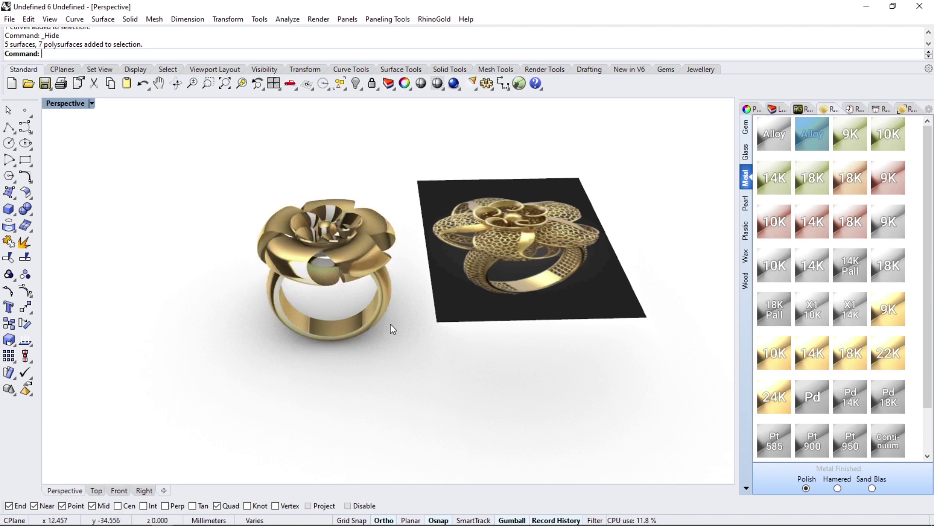
mouse_move(339, 292)
right_down()
mouse_move(282, 271)
mouse_move(321, 186)
mouse_move(386, 205)
mouse_move(345, 330)
mouse_move(511, 208)
mouse_move(577, 205)
mouse_move(298, 203)
mouse_move(282, 271)
mouse_move(323, 355)
mouse_move(332, 336)
mouse_move(341, 340)
right_up()
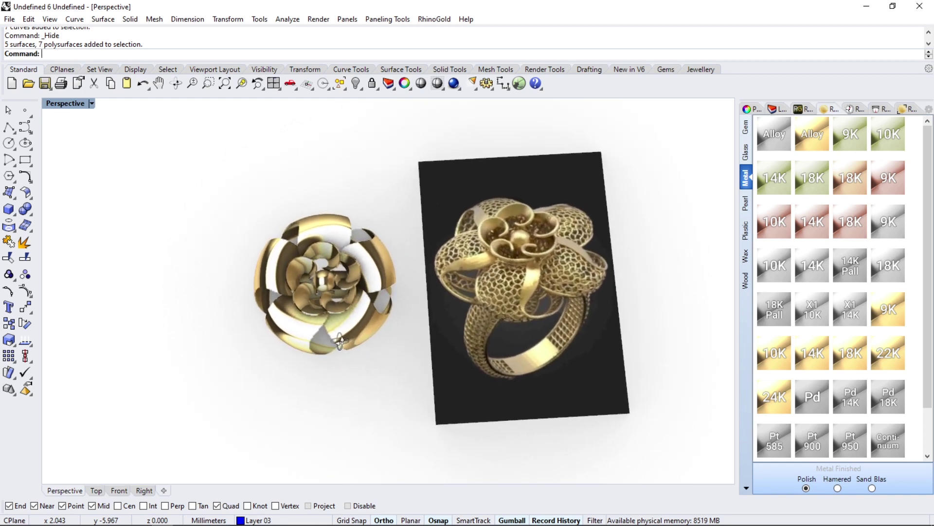